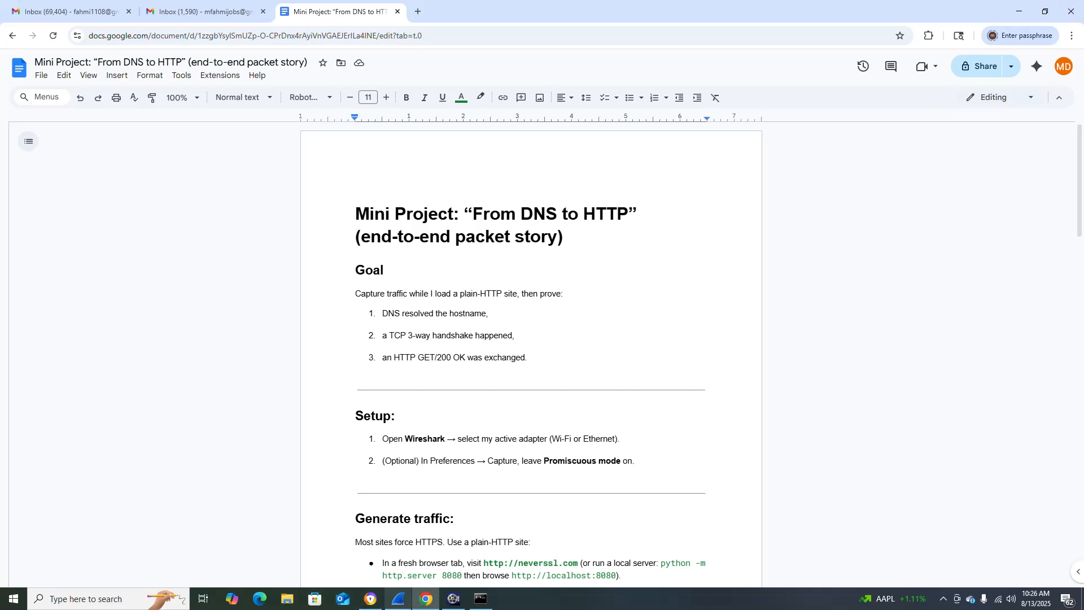
Start a new Wi-Fi 2 packet capture in Wireshark and reload the NeverSSL page in the second browser to generate traffic.
click(398, 598)
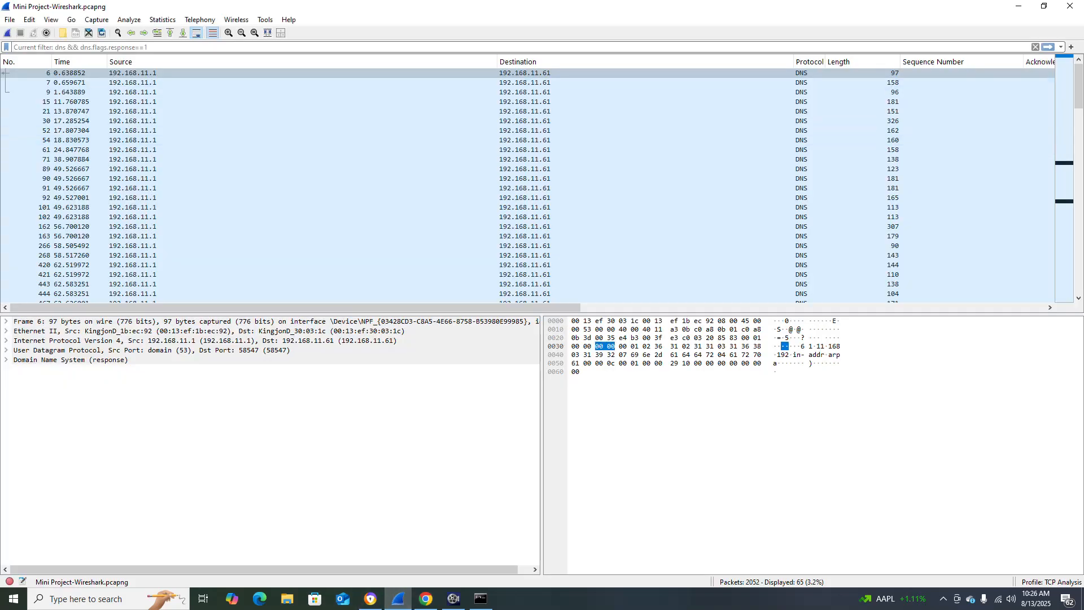
click(8, 34)
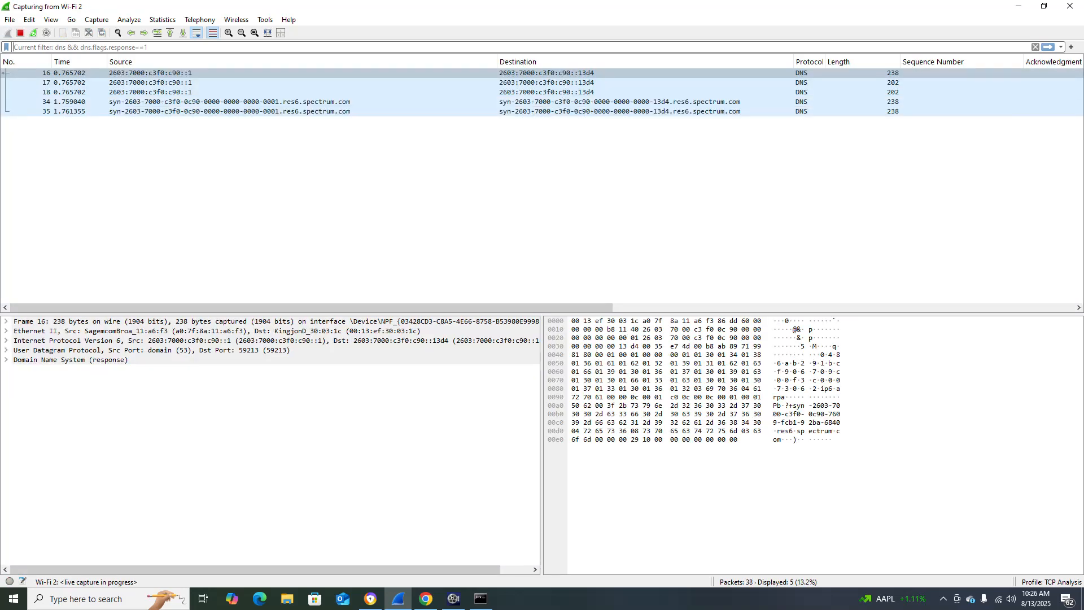
mouse_move(426, 599)
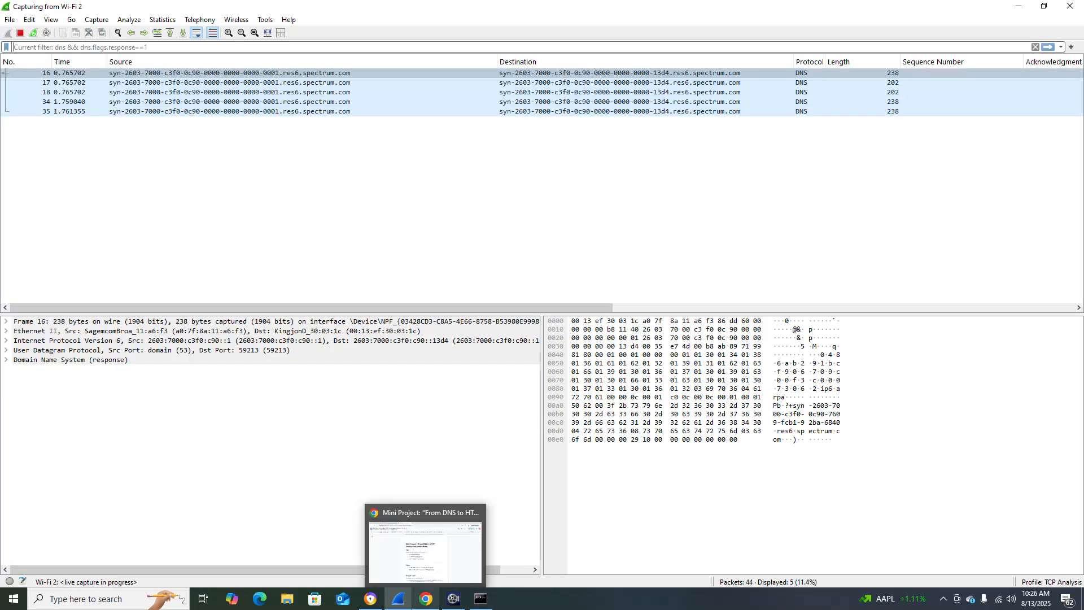
click(370, 599)
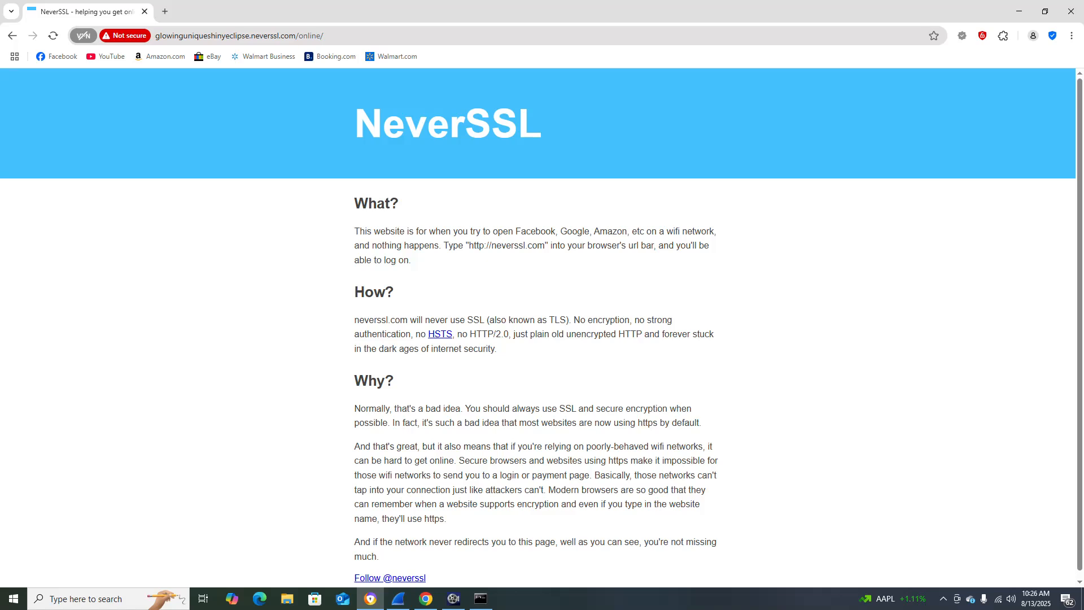
click(53, 36)
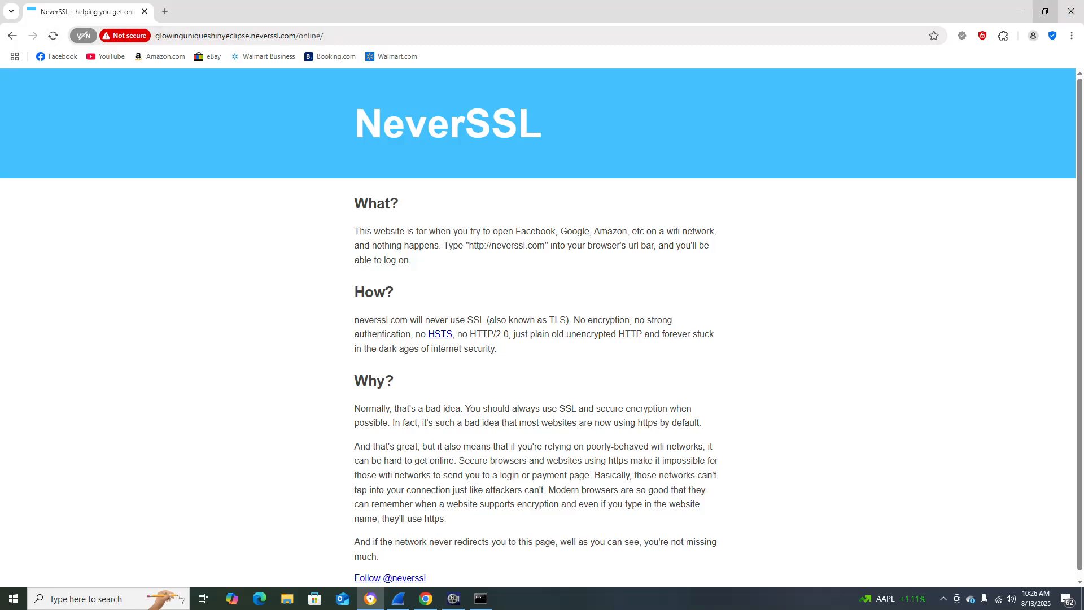
click(1019, 11)
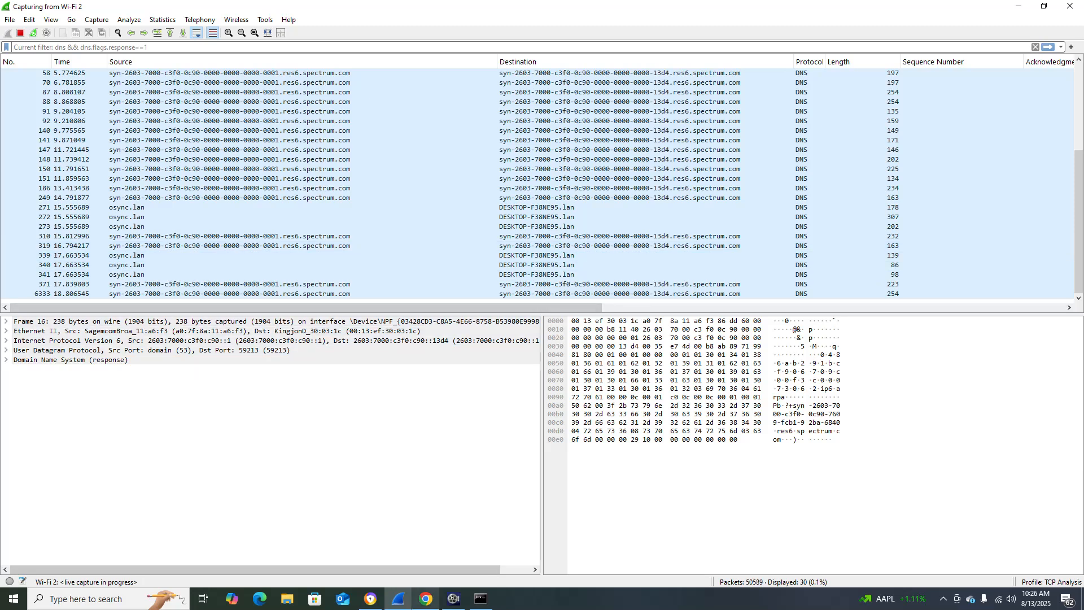
click(426, 599)
key(ctrl+l)
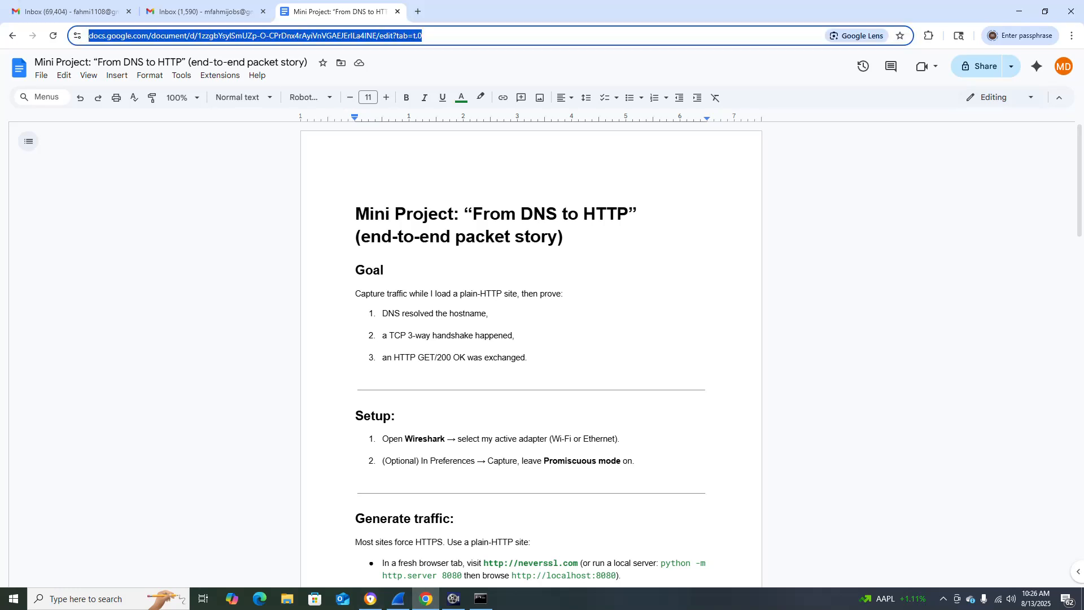
scroll(531, 350, down, 2)
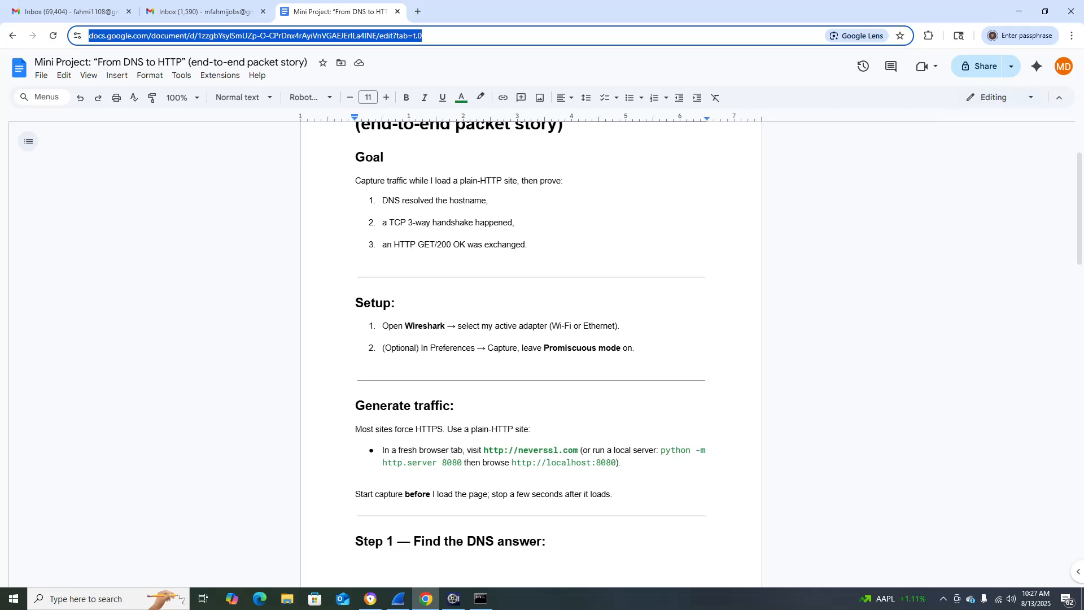
drag(483, 450, 579, 450)
key(ctrl+c)
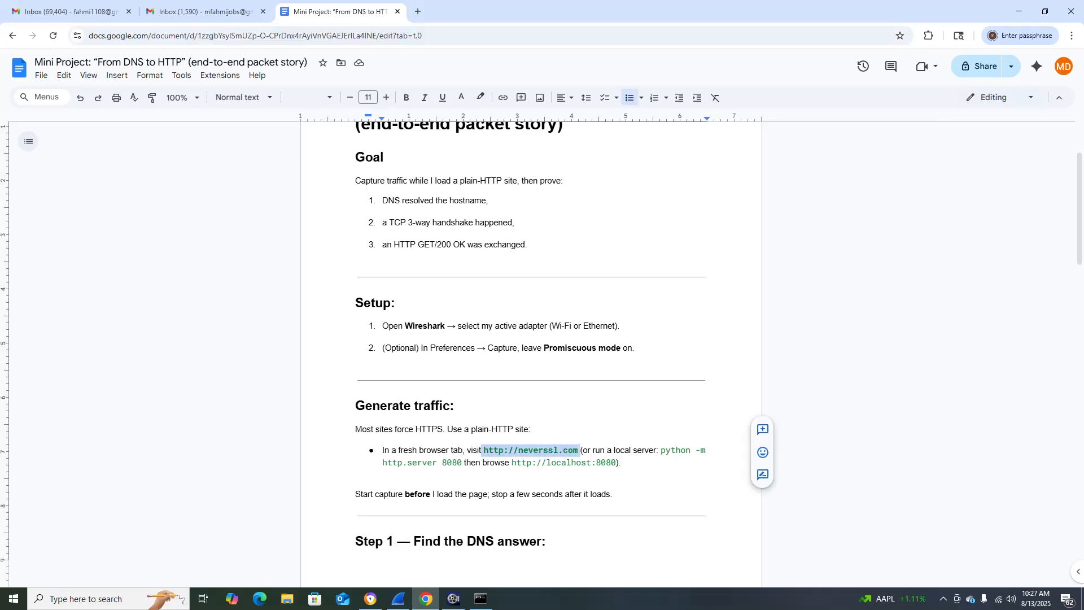
key(ctrl+l)
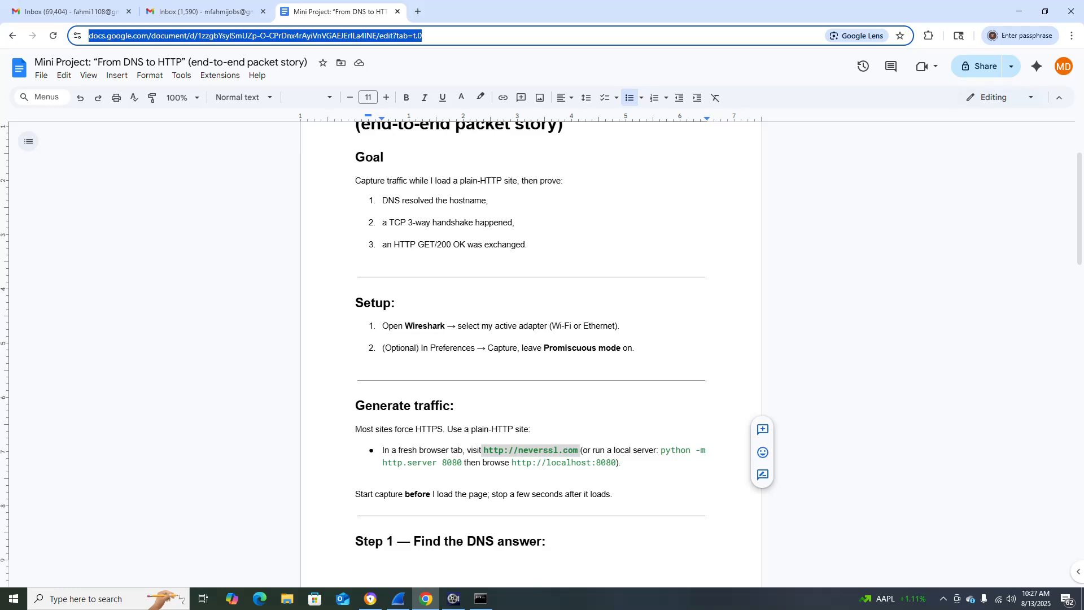
key(ctrl+v)
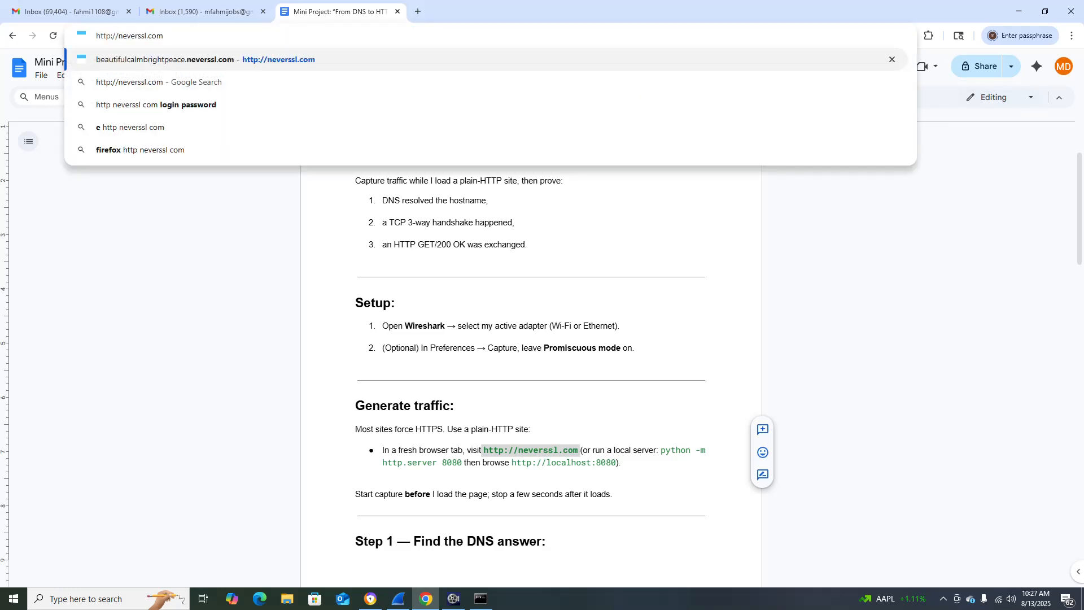
key(Return)
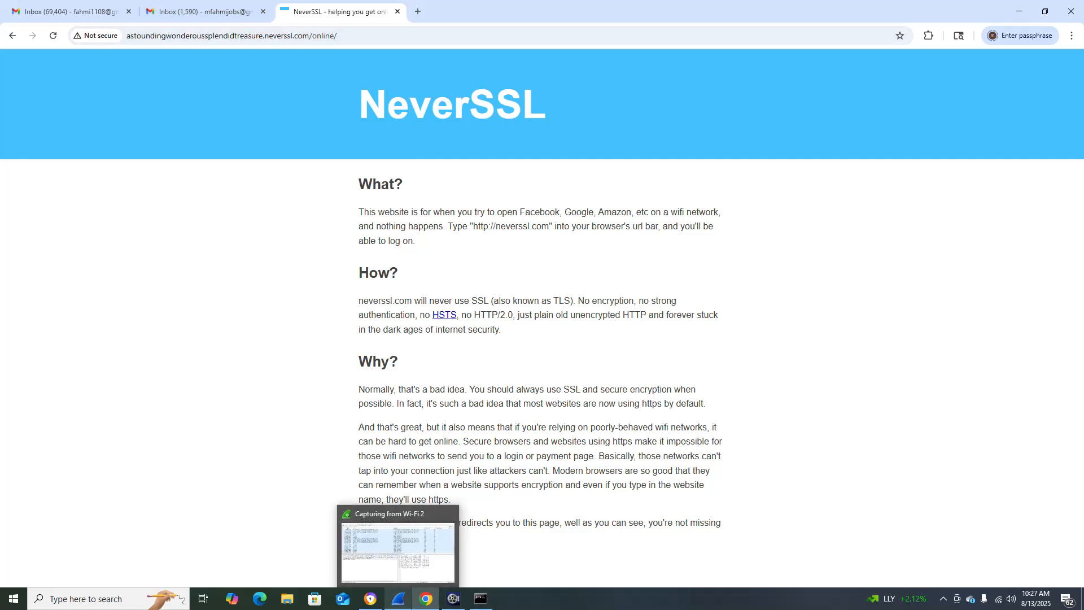
Return Chrome from the NeverSSL page to the project document and stop the running capture in Wireshark.
click(398, 599)
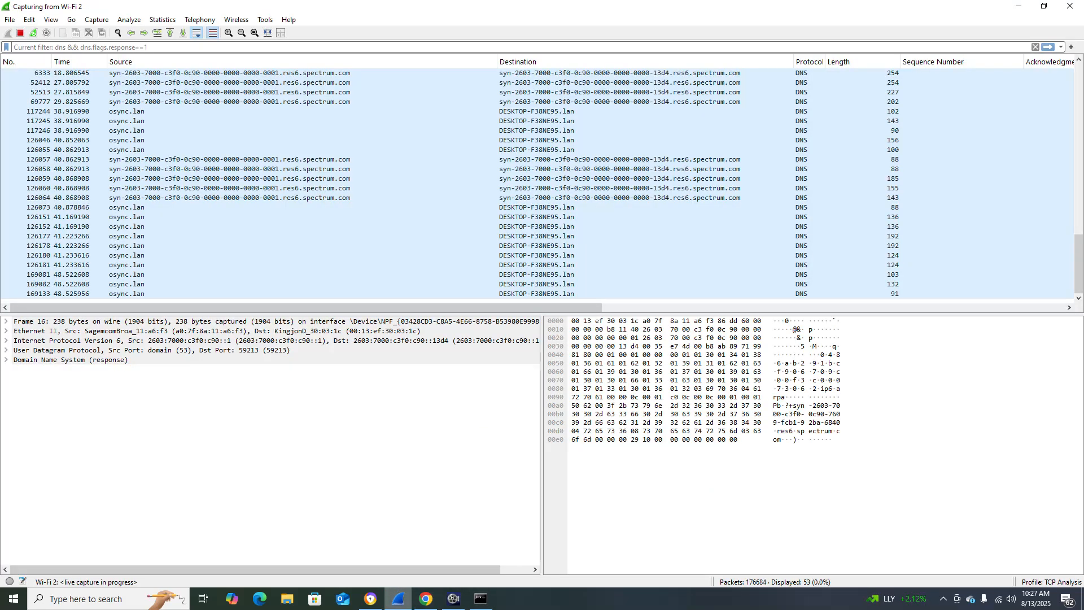
click(426, 599)
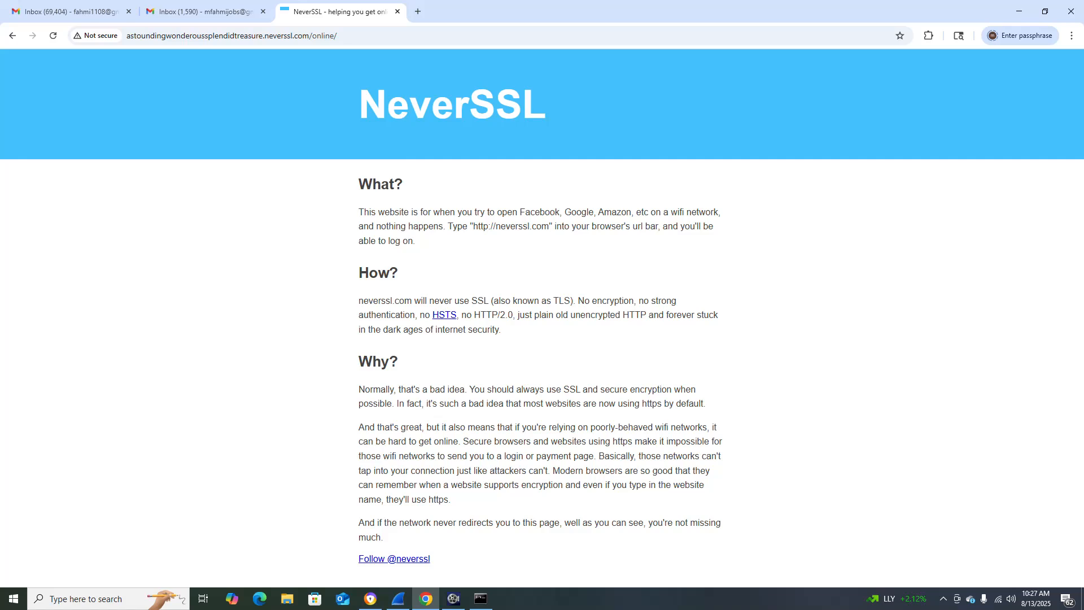
click(370, 599)
click(370, 599)
click(11, 36)
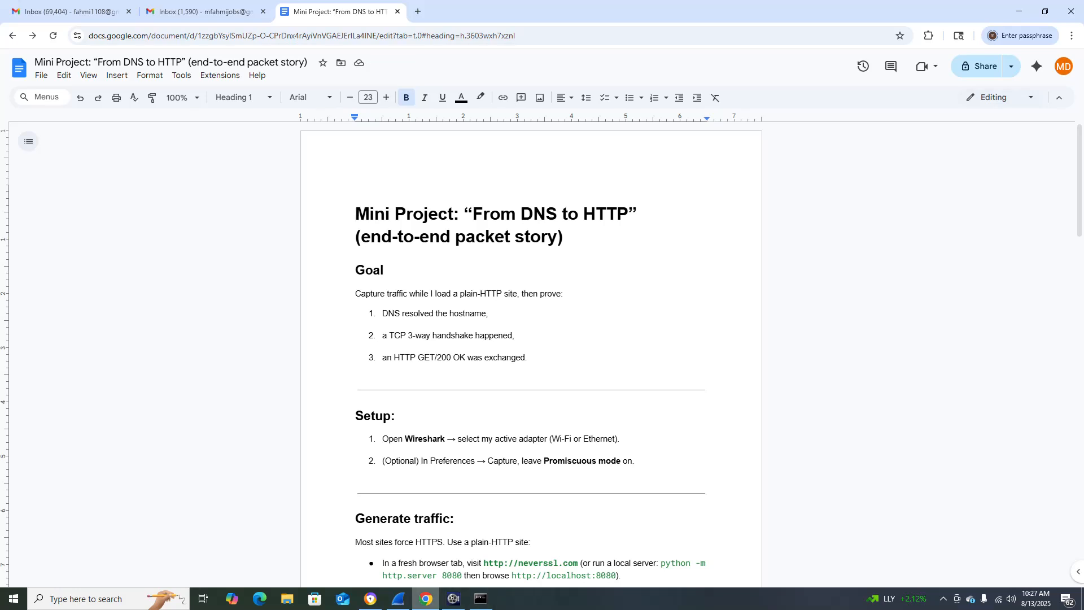
mouse_move(426, 599)
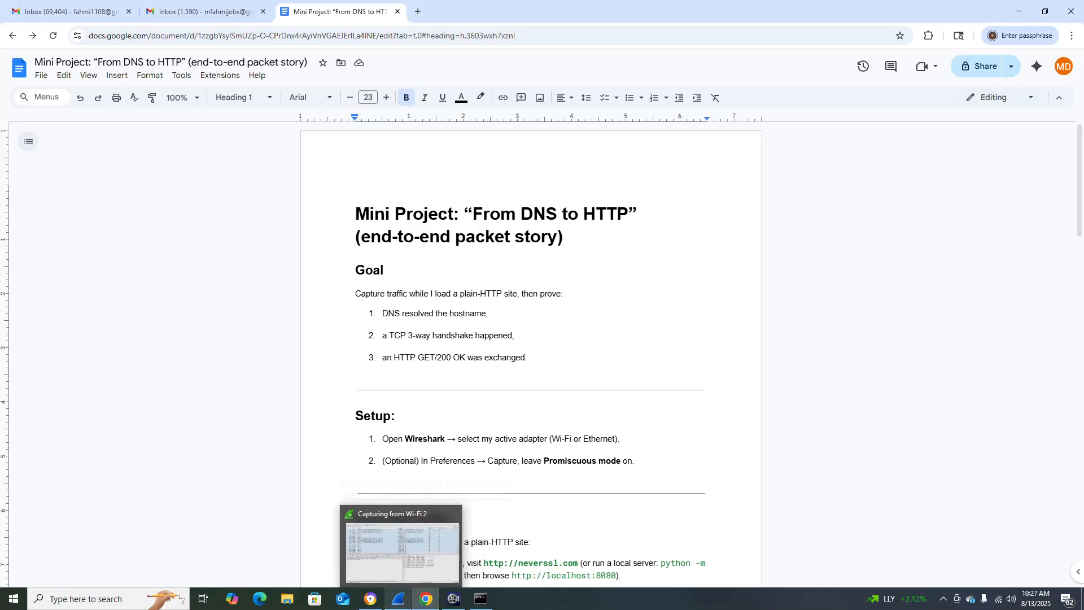
click(398, 599)
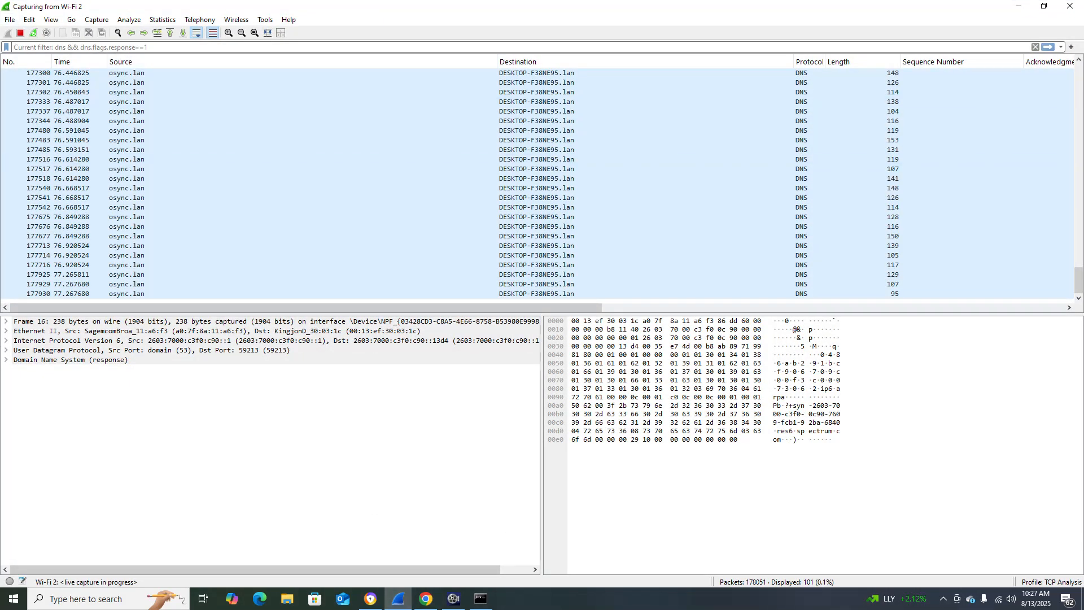
click(21, 33)
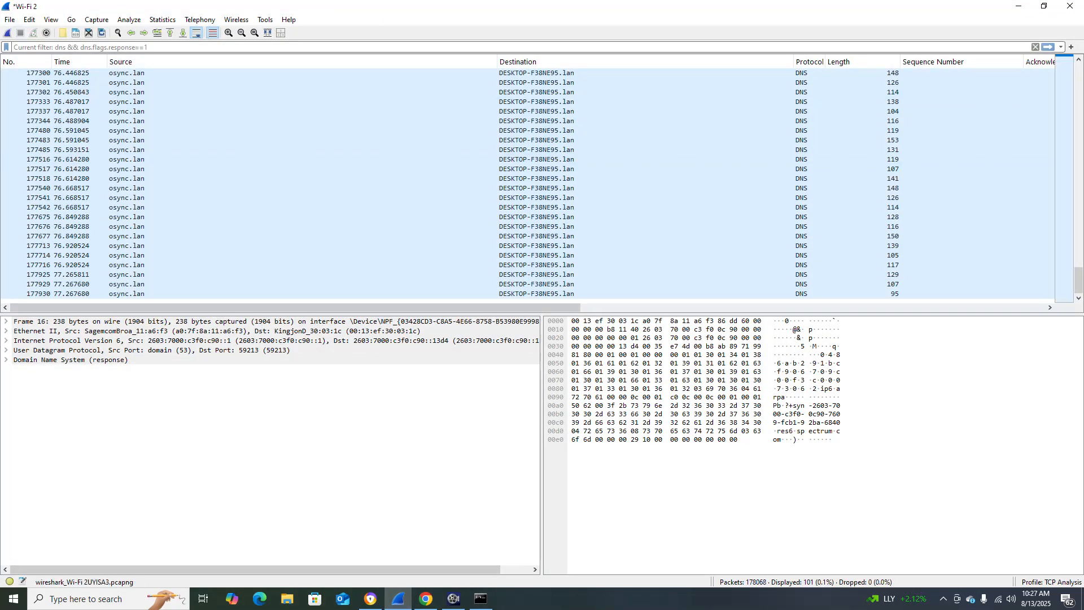
Save the capture as Mini Project-Wireshark_traffic.pcapng in the Mini Project-Wireshark folder.
click(10, 20)
click(34, 112)
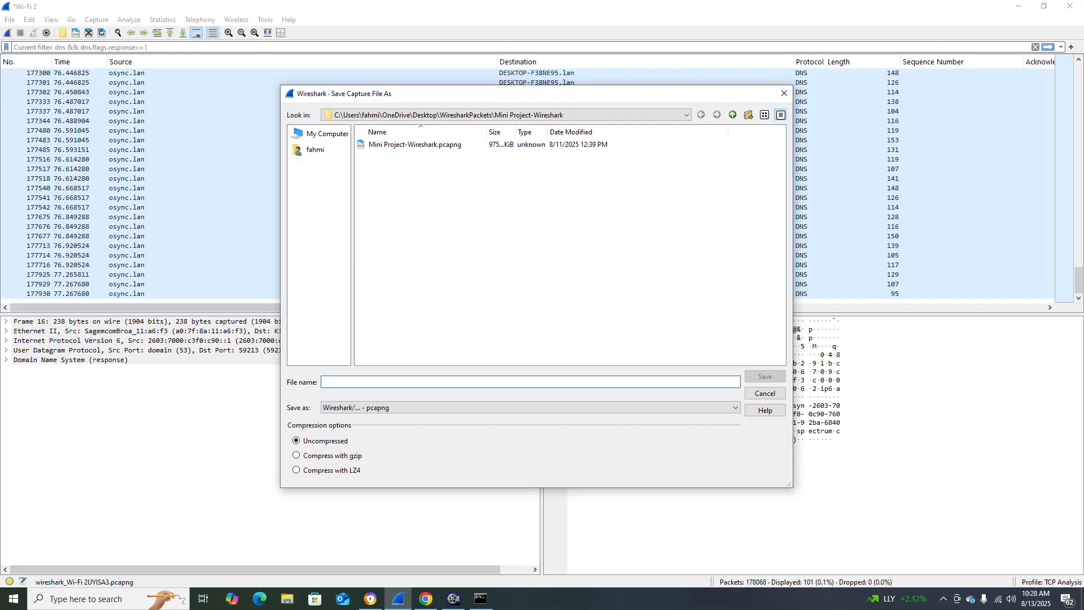
click(415, 145)
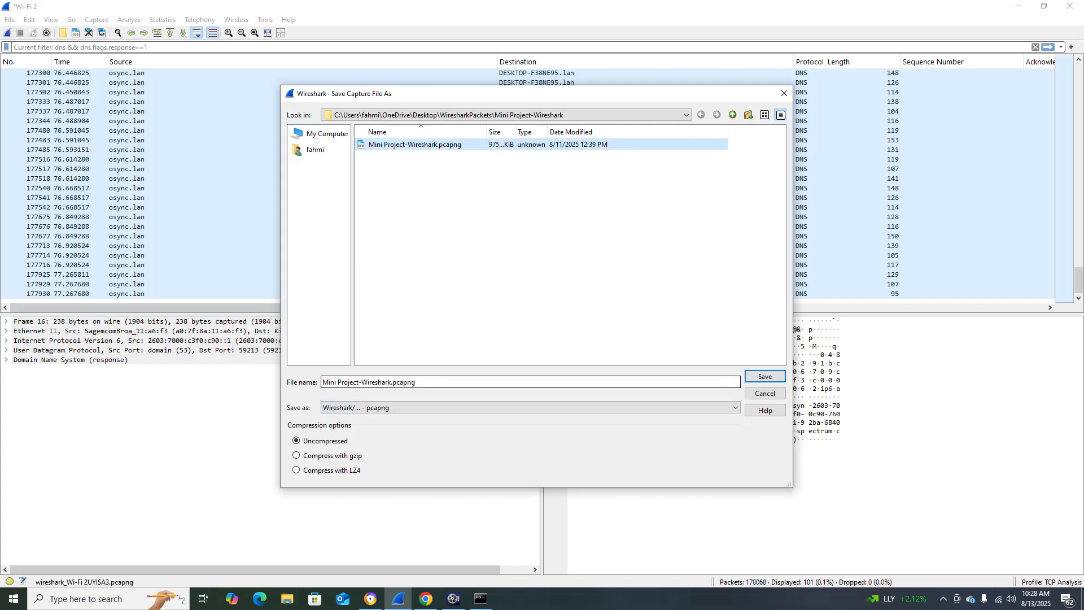
click(391, 382)
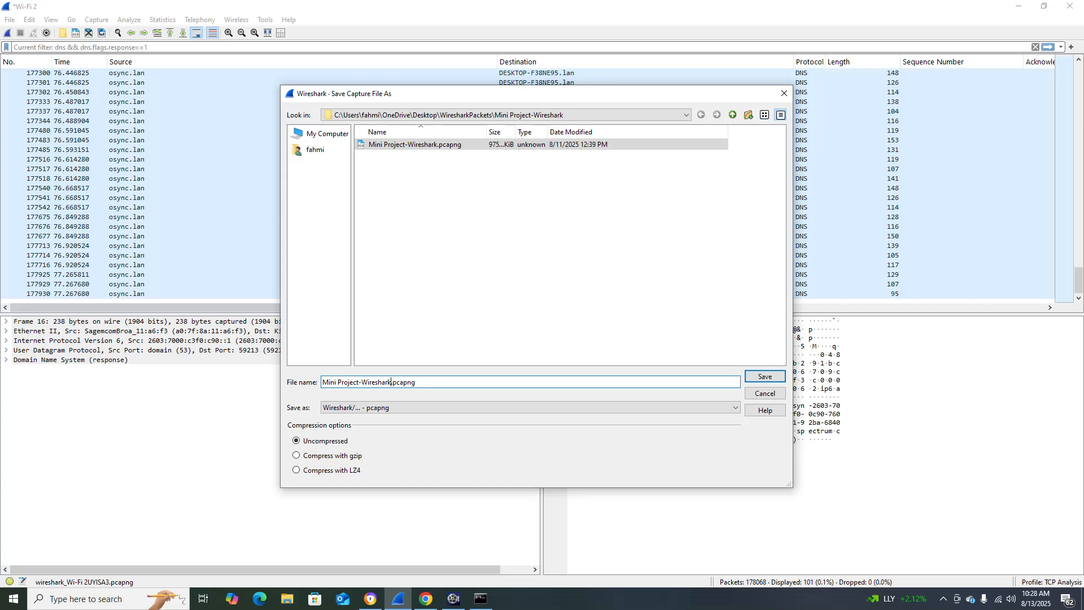
text(_traff)
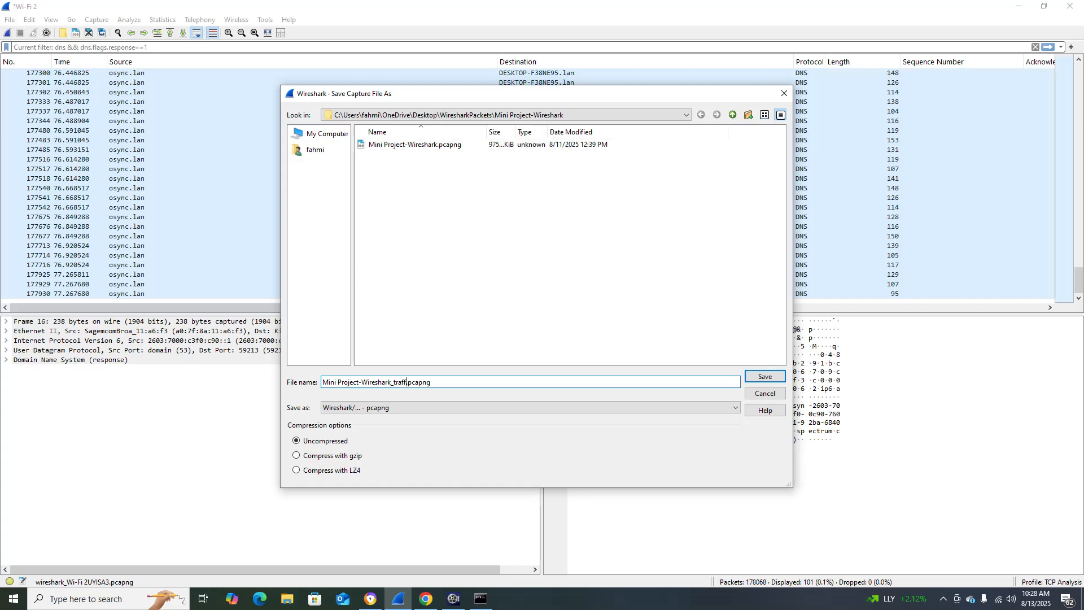
text(ic)
key(Return)
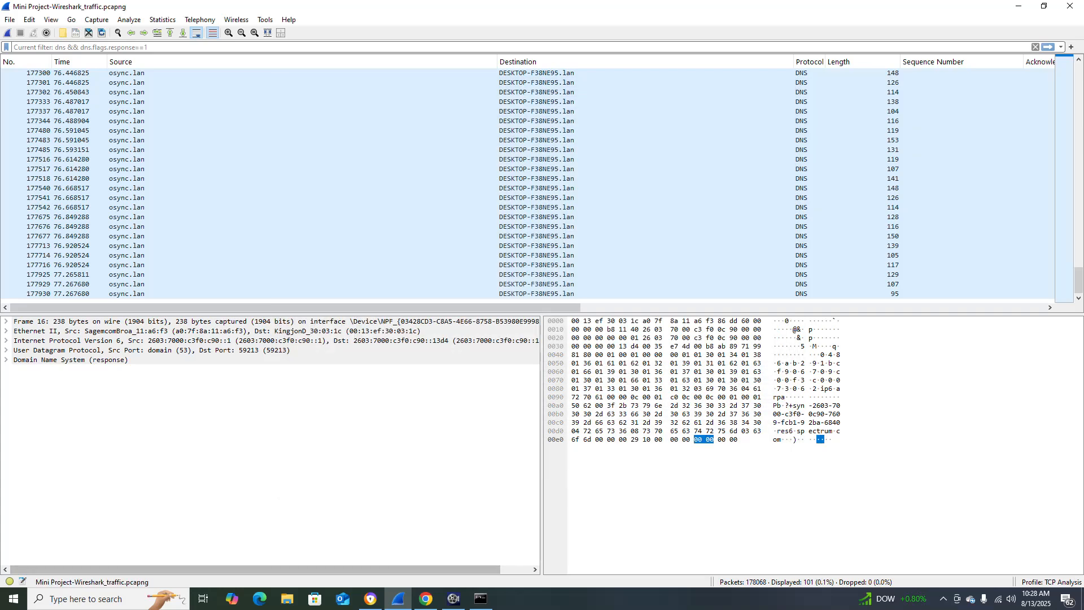
Consult Step 1 of the project document in Chrome and apply the display filter dns && dns.flags.response==1 to the saved capture in Wireshark.
scroll(528, 183, up, 20)
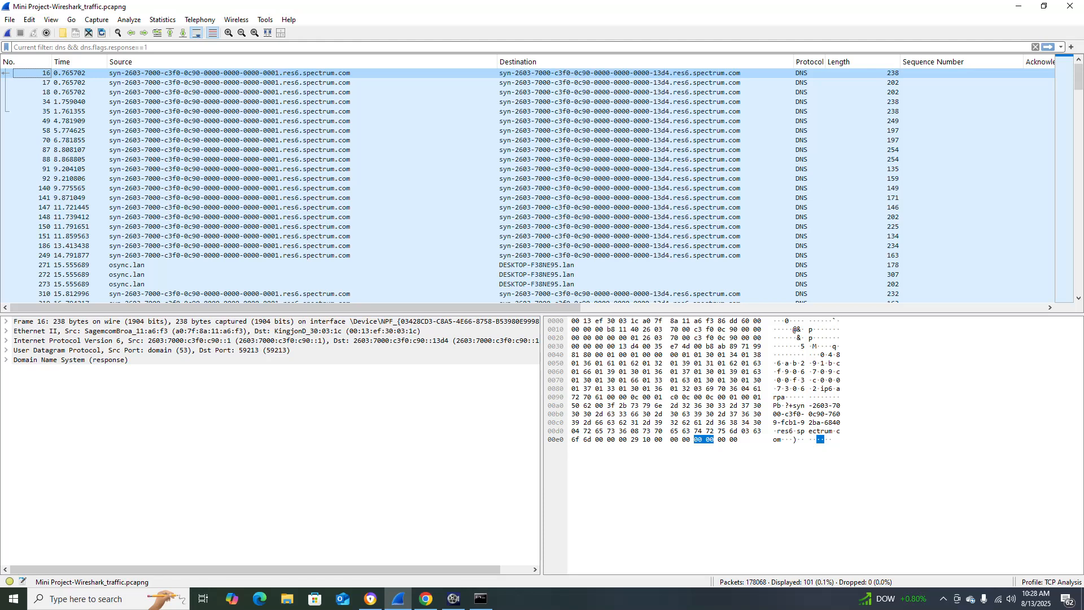
scroll(528, 248, down, 4)
scroll(528, 249, up, 5)
click(426, 599)
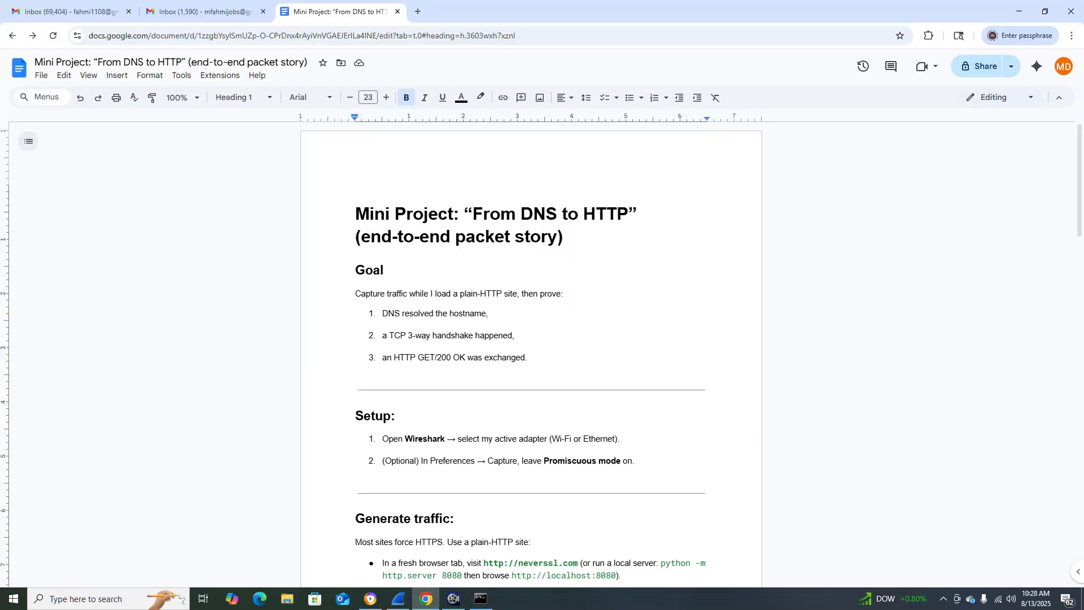
scroll(531, 354, down, 1)
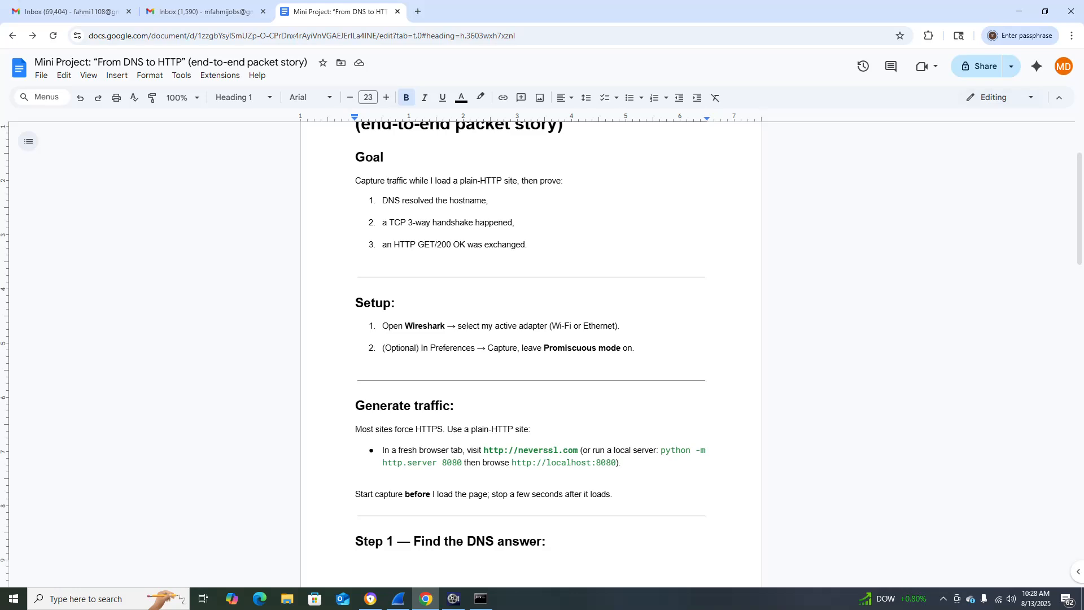
scroll(531, 354, down, 6)
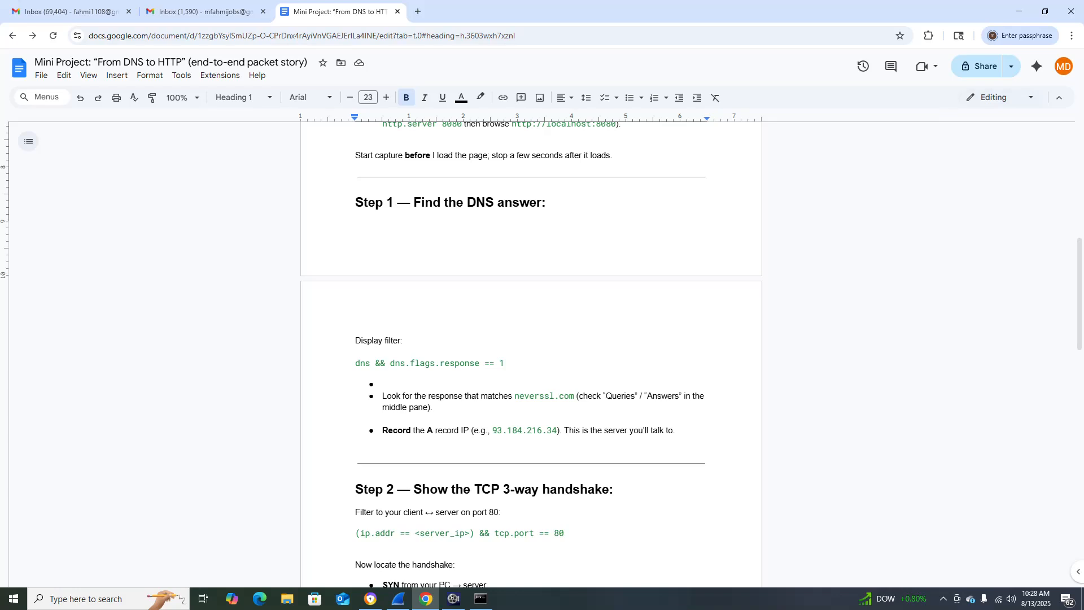
key(alt+Tab)
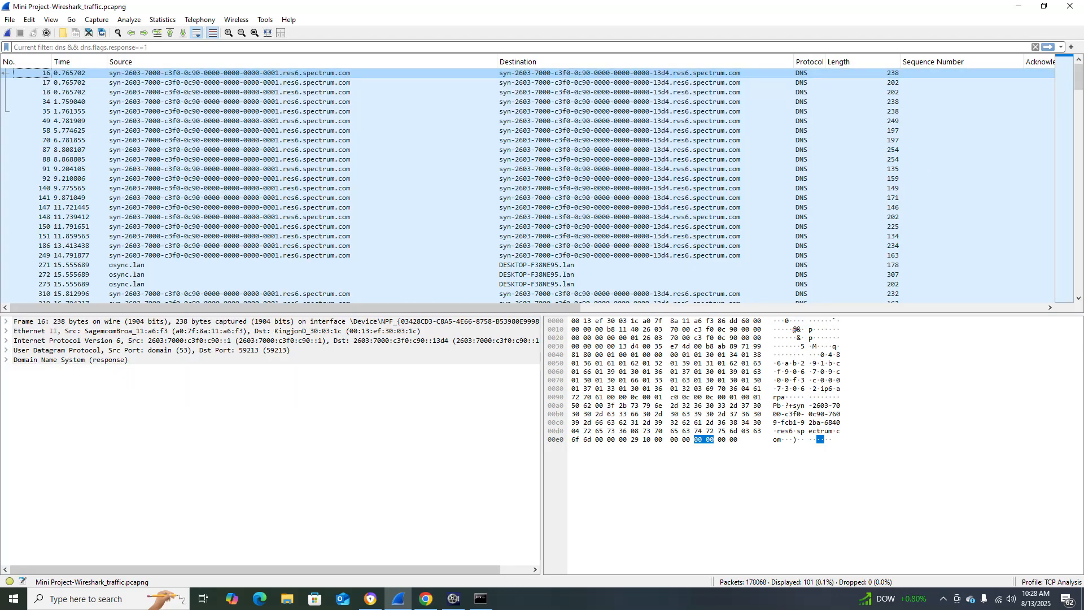
click(130, 47)
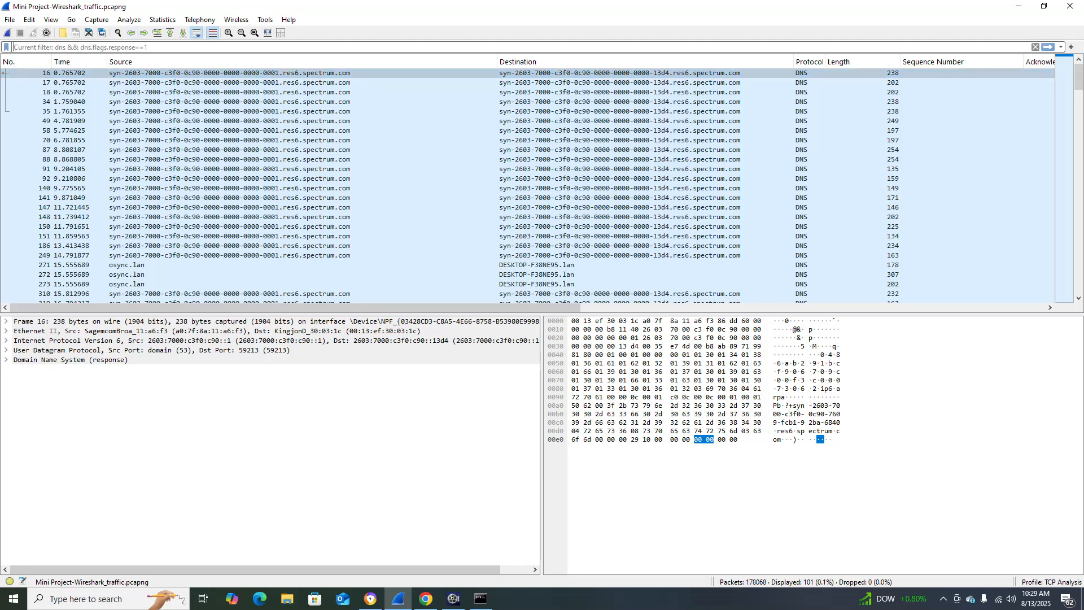
text(dns)
key(Down)
key(Return)
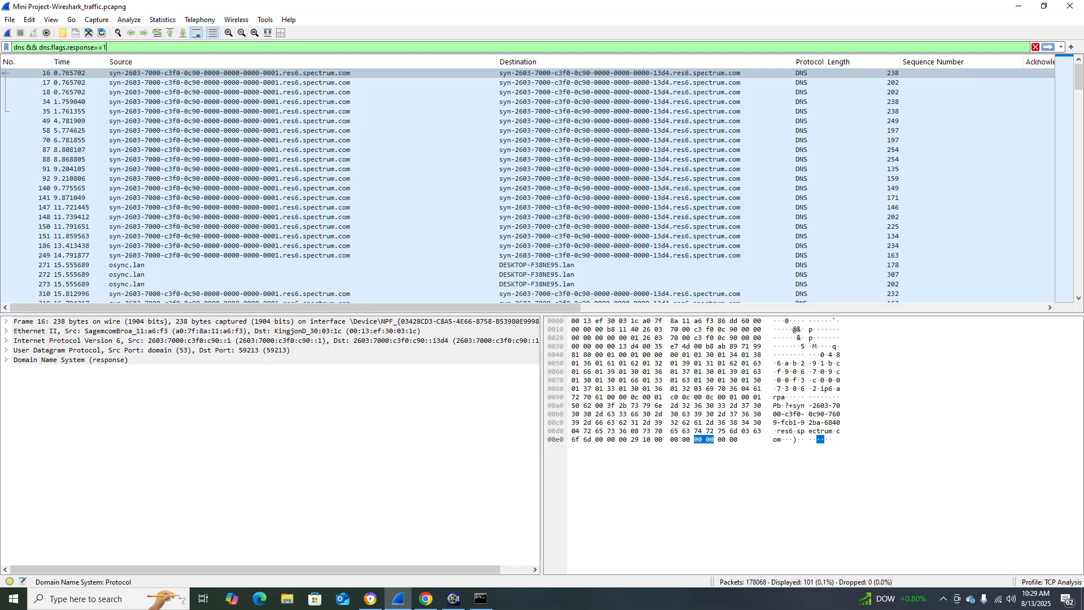
key(Return)
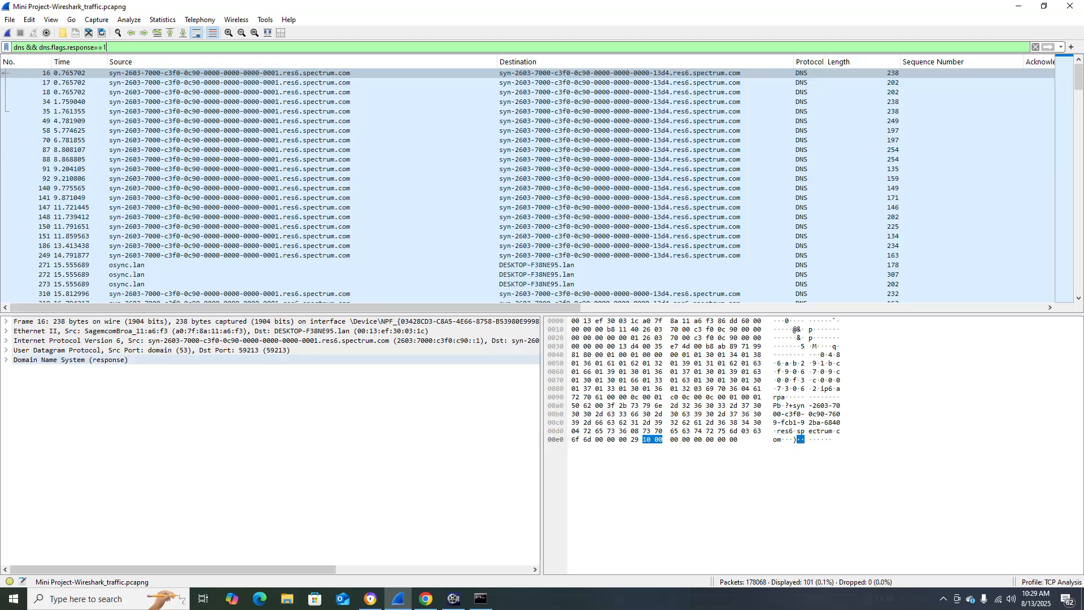
Examine the filtered DNS responses across all packet list columns, including ports and Info, and further down the list.
drag(362, 308, 486, 308)
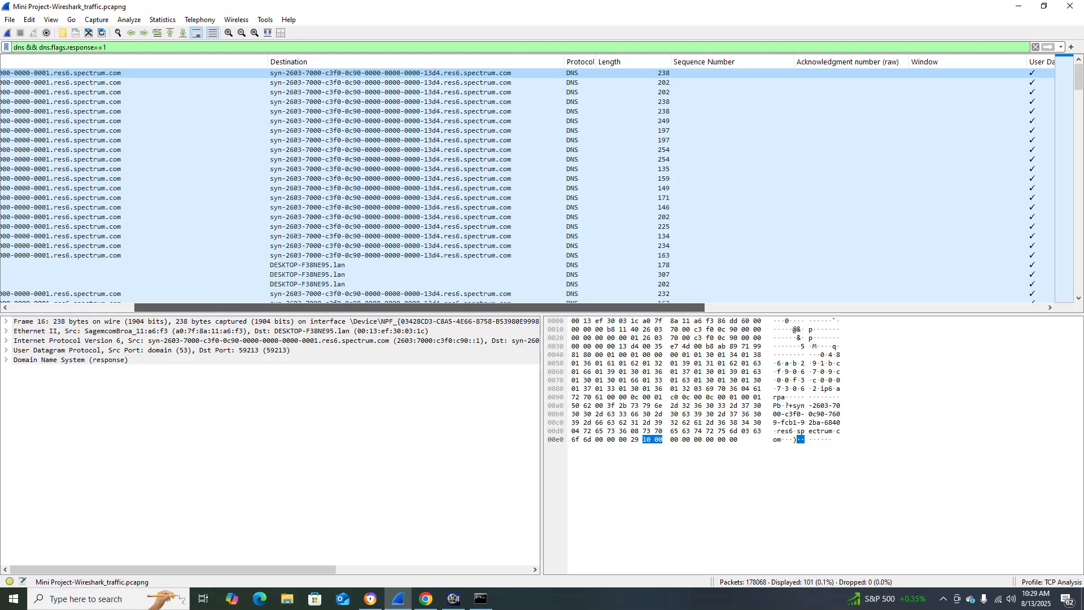
drag(485, 308, 792, 308)
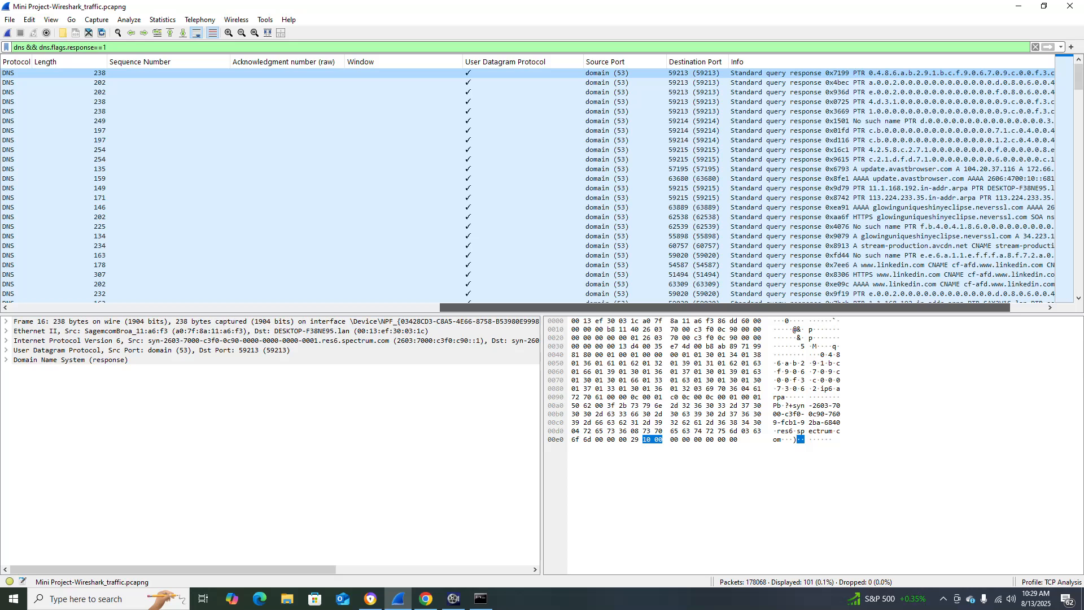
drag(725, 308, 295, 307)
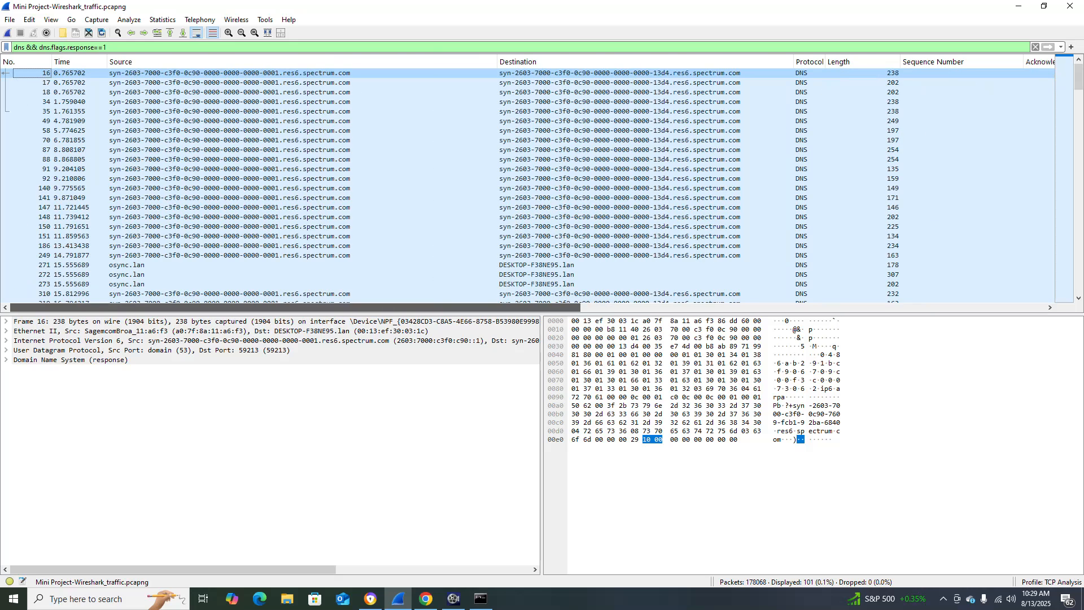
scroll(396, 236, down, 2)
scroll(527, 186, down, 5)
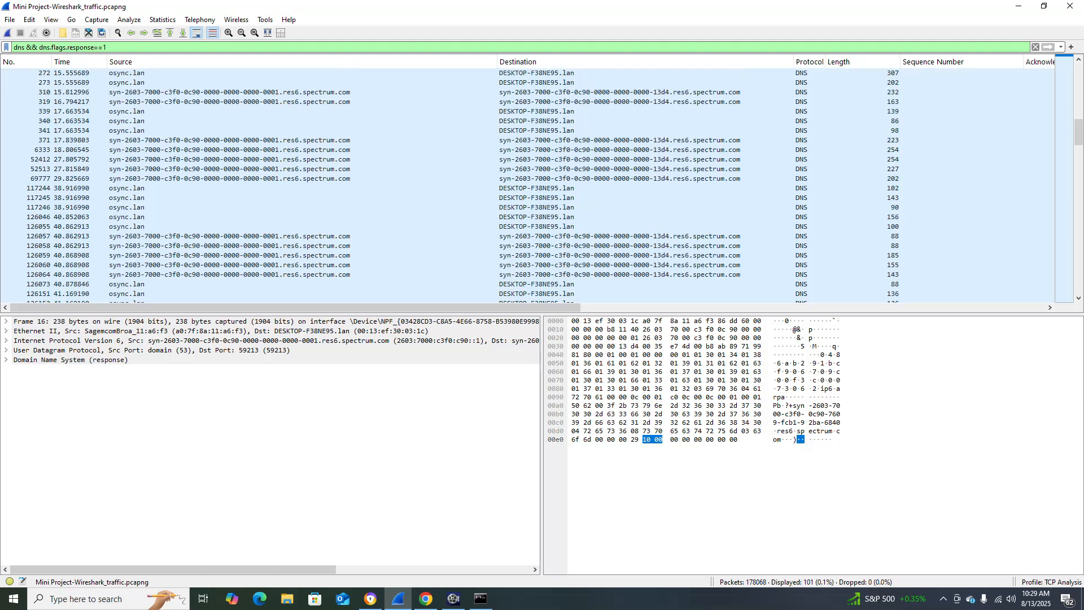
scroll(528, 187, up, 6)
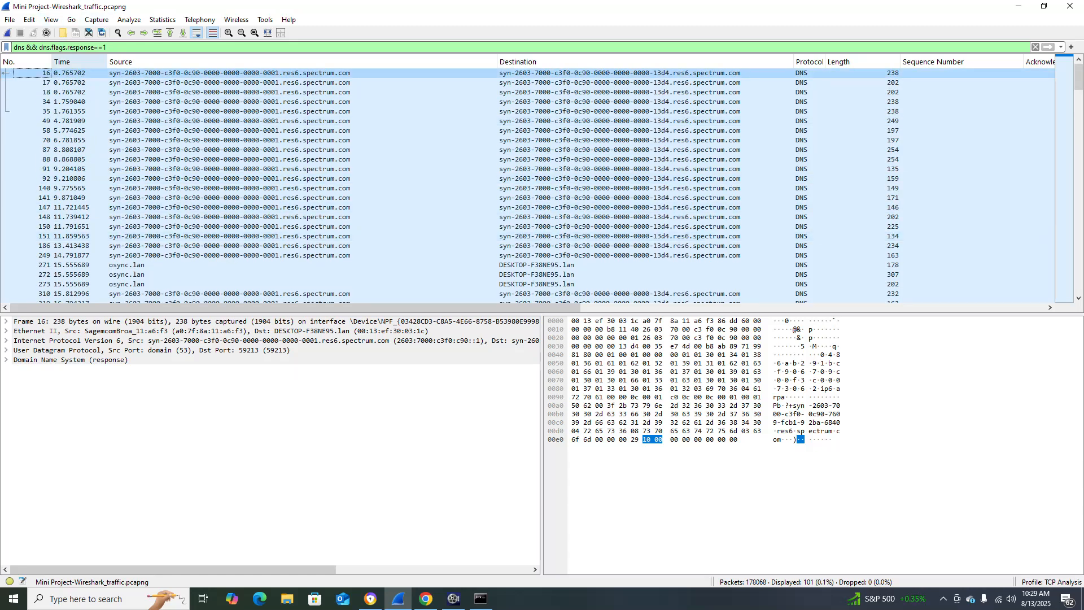
click(29, 19)
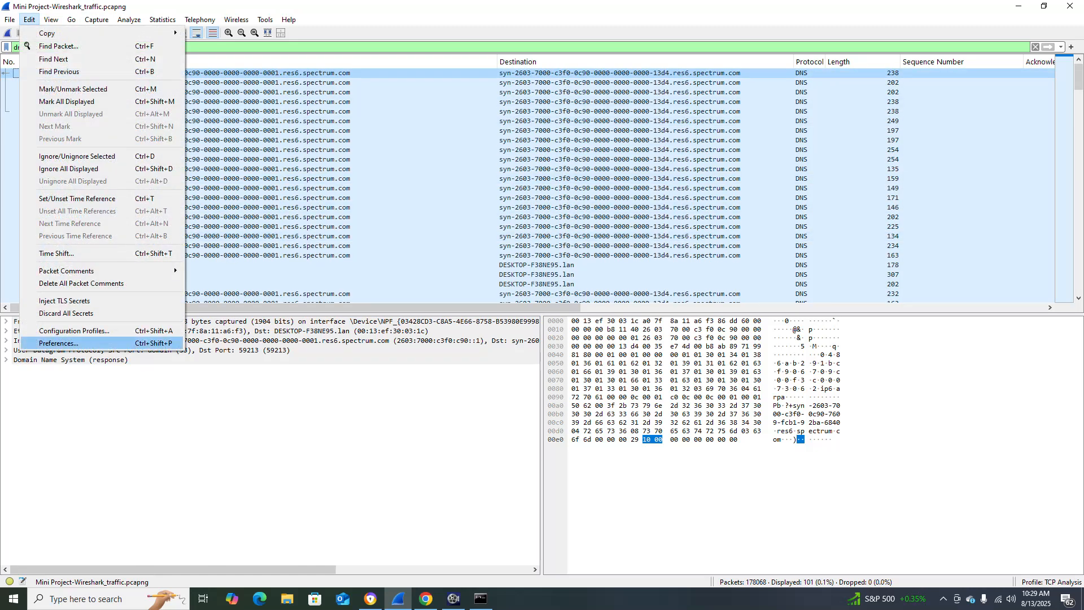
click(58, 343)
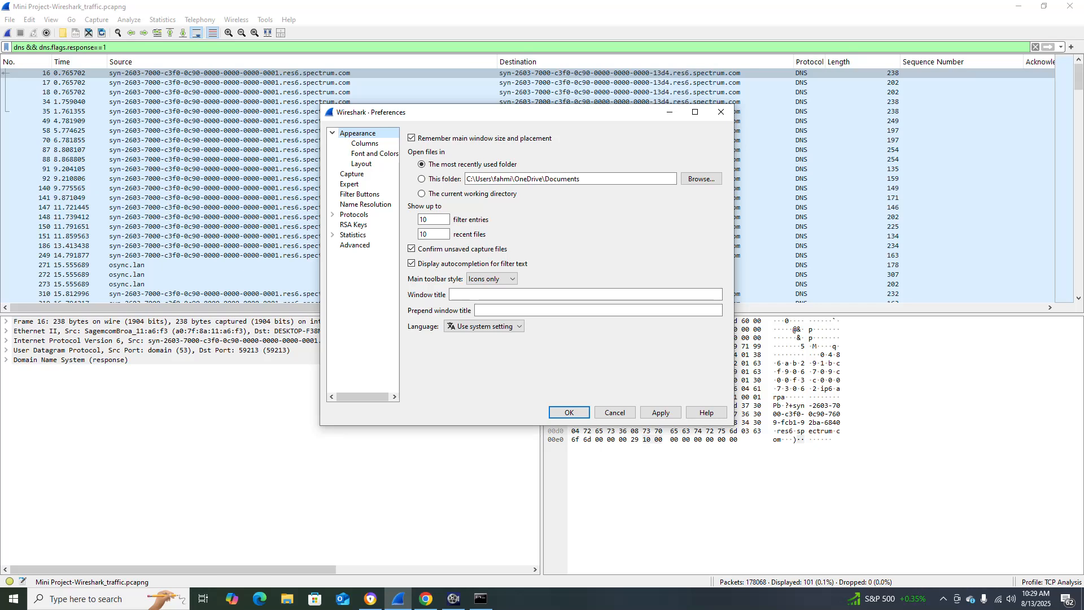
click(570, 412)
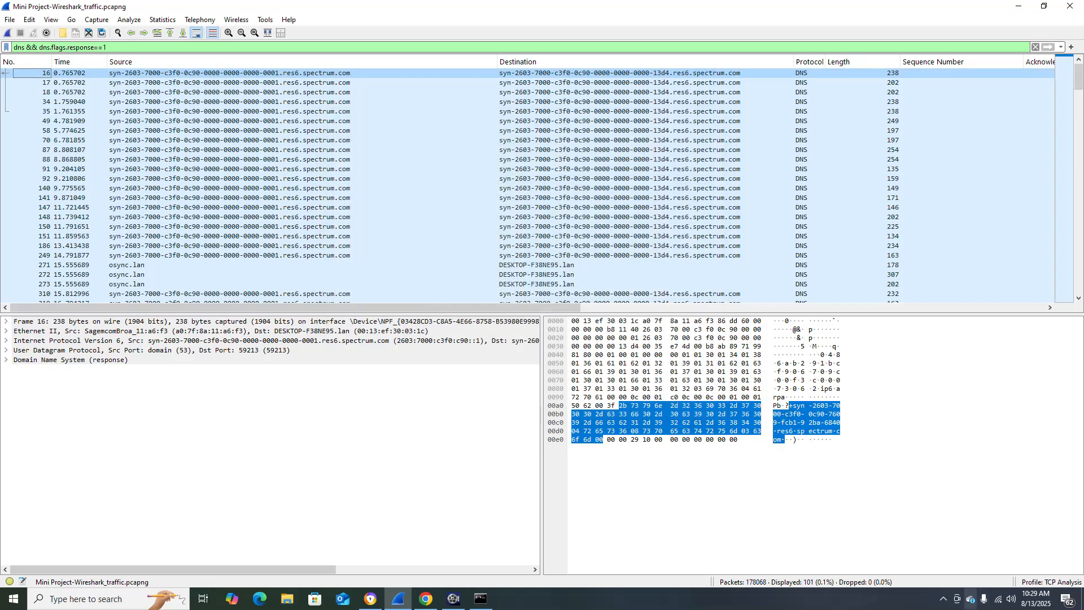
Expand the Internet Protocol Version 6 details of the first DNS response, packet 16.
drag(452, 308, 586, 308)
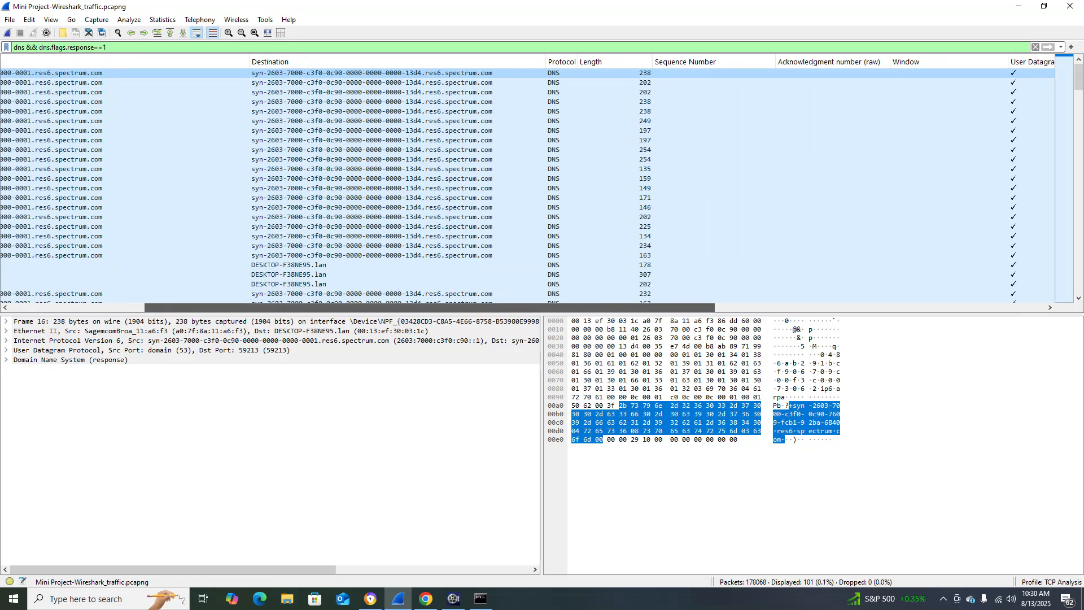
drag(586, 307, 452, 308)
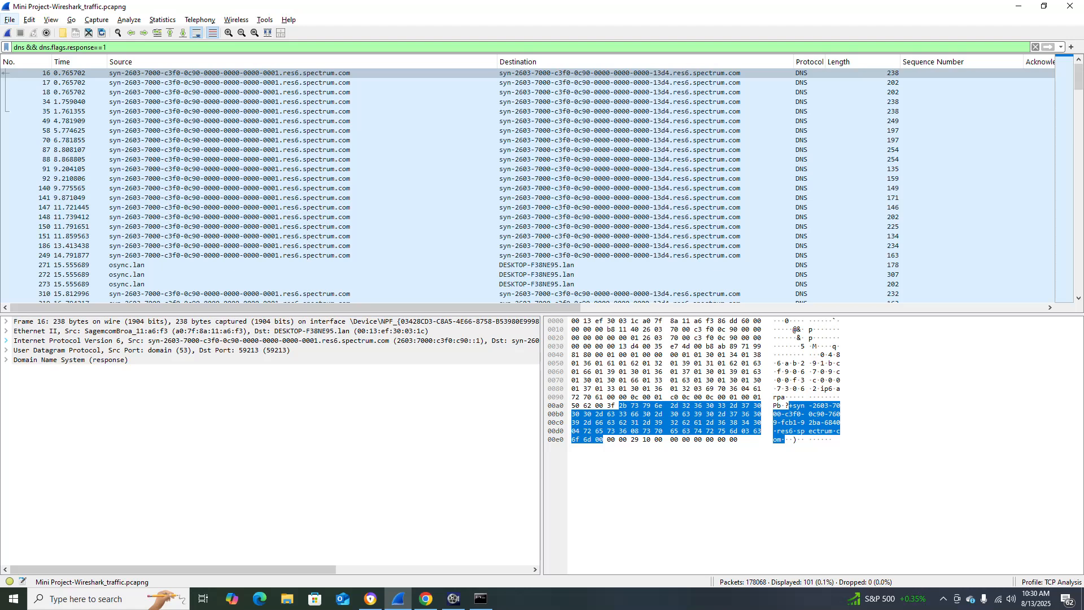
click(7, 341)
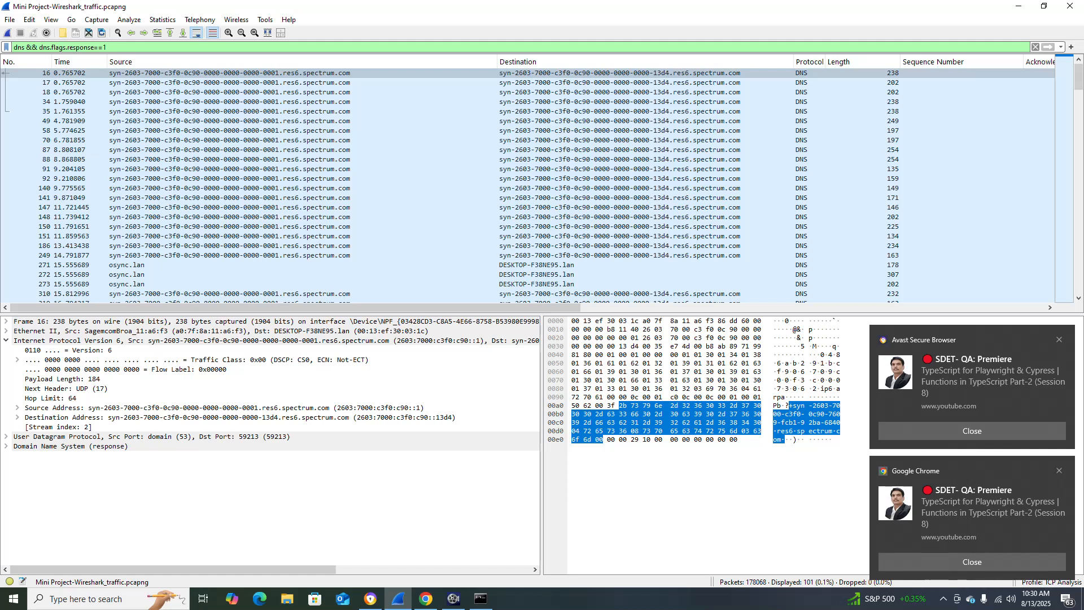
click(254, 73)
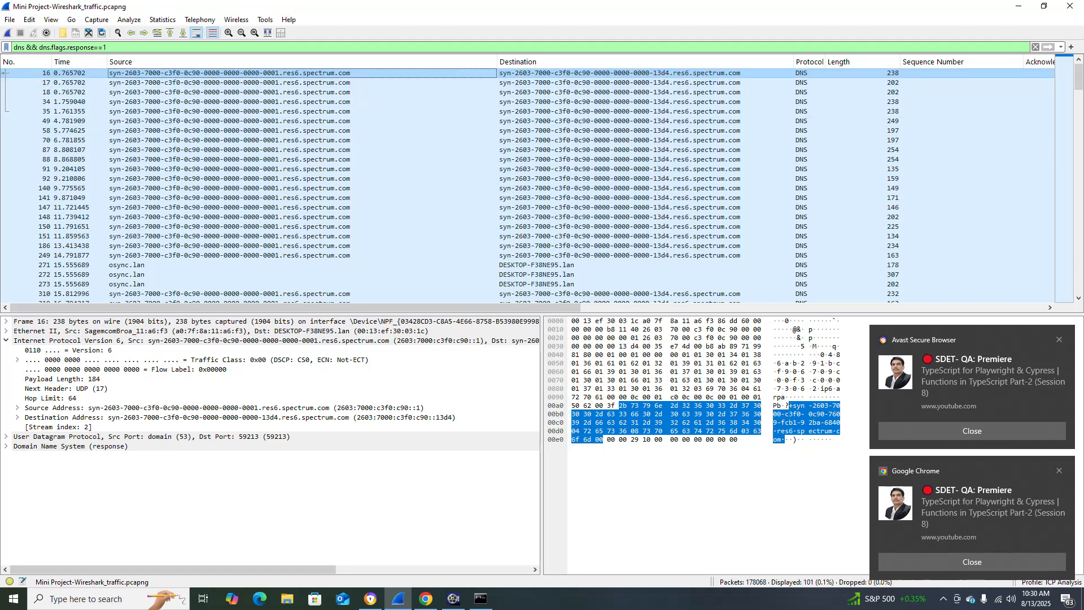
Recheck Step 1 of the project document in Chrome, return to Wireshark and dismiss the Avast Secure Browser notification.
key(alt+Tab)
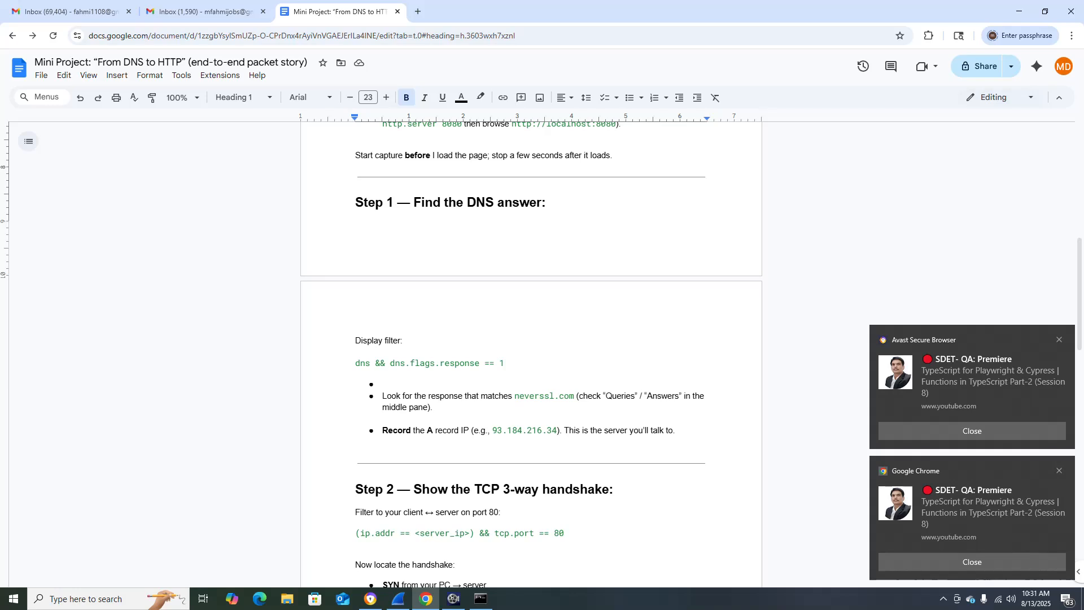
click(398, 599)
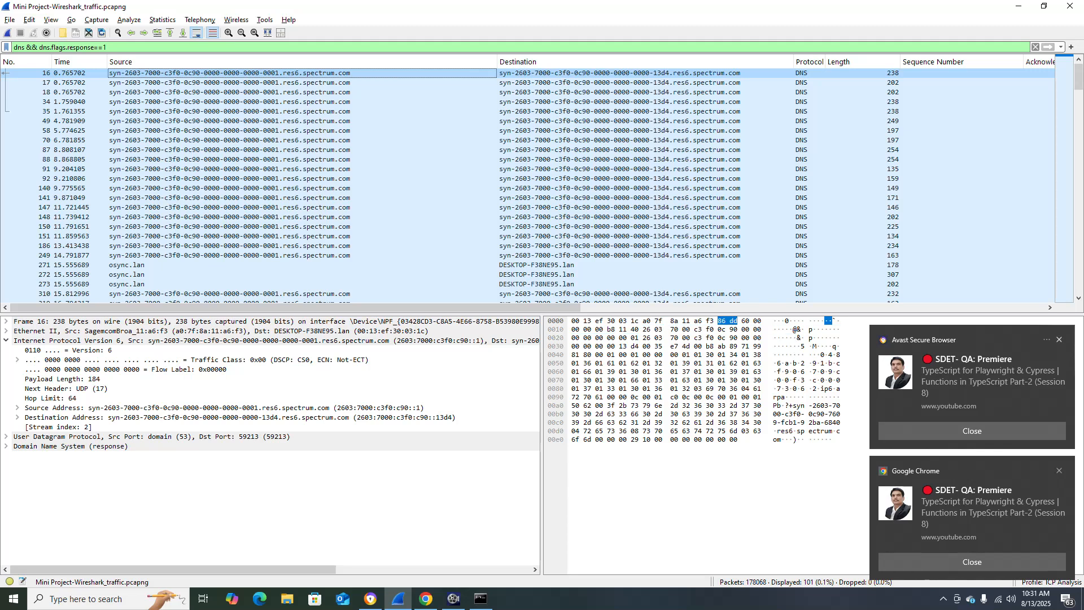
click(1060, 339)
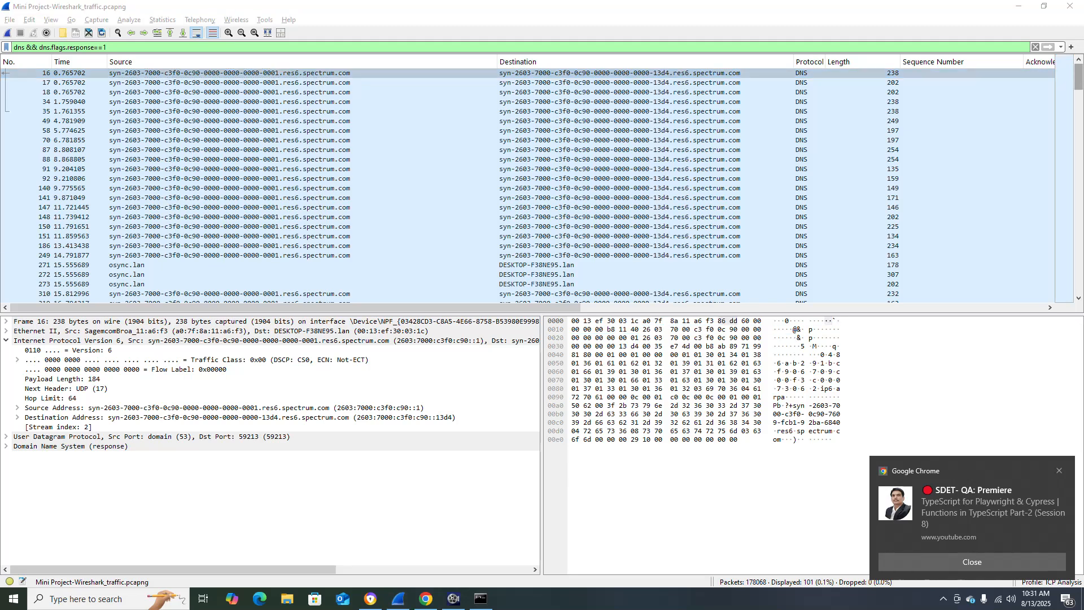
Look through the Info column for neverssl.com responses and select the A record response for glowinguniqueshinyeclipse.neverssl.com.
drag(1079, 77, 1079, 182)
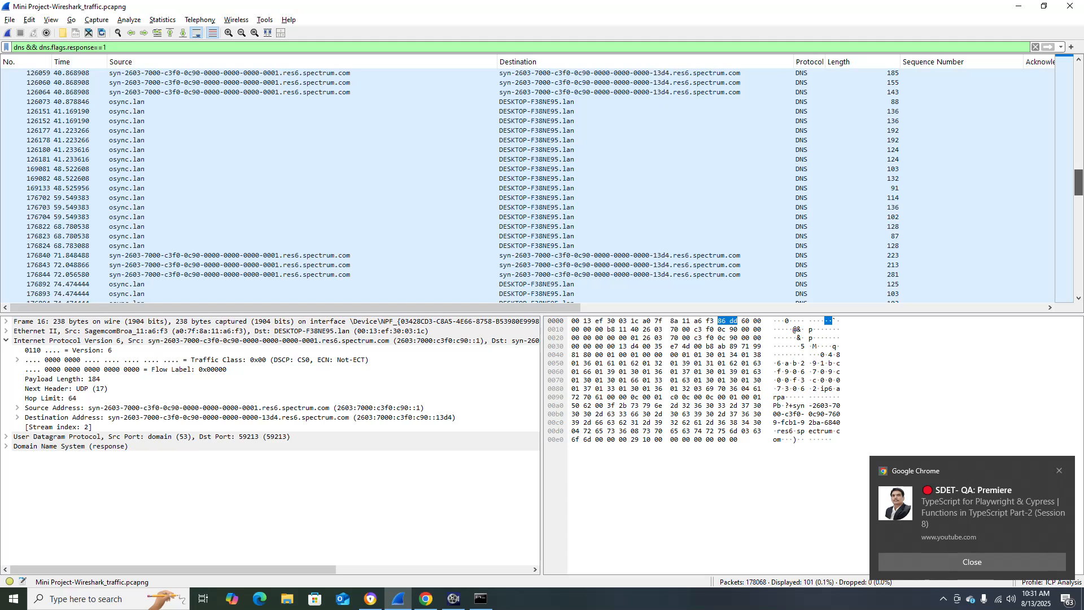
drag(508, 308, 975, 307)
click(795, 329)
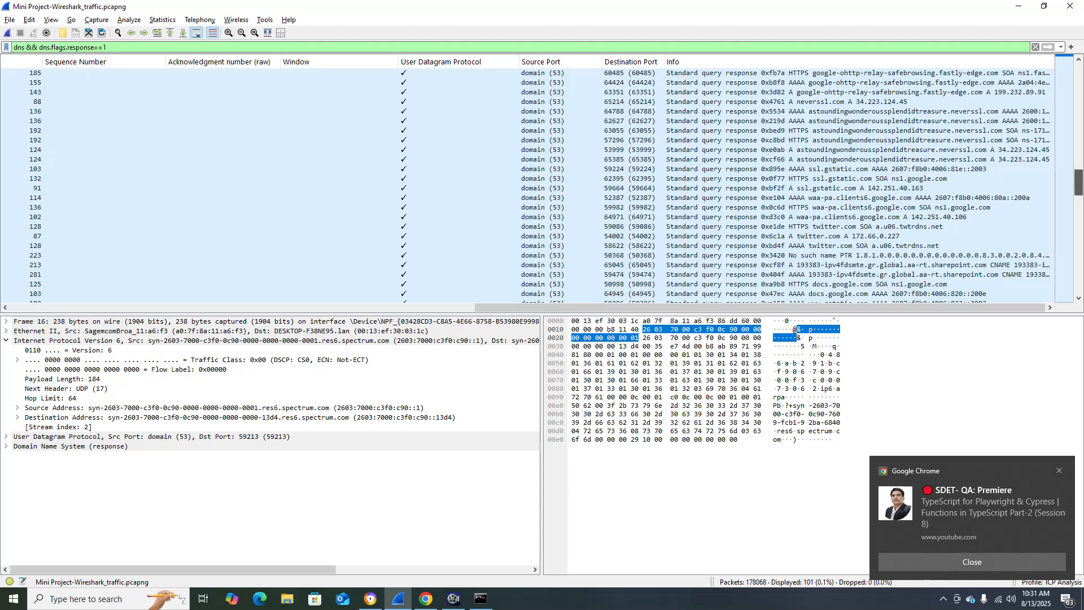
drag(1079, 182, 1079, 76)
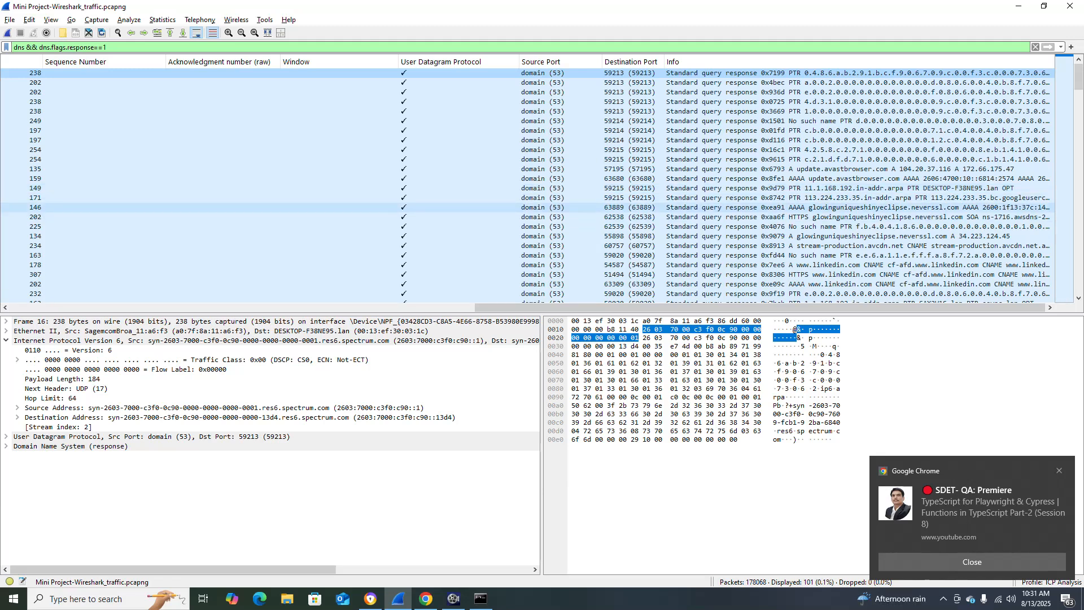
click(859, 207)
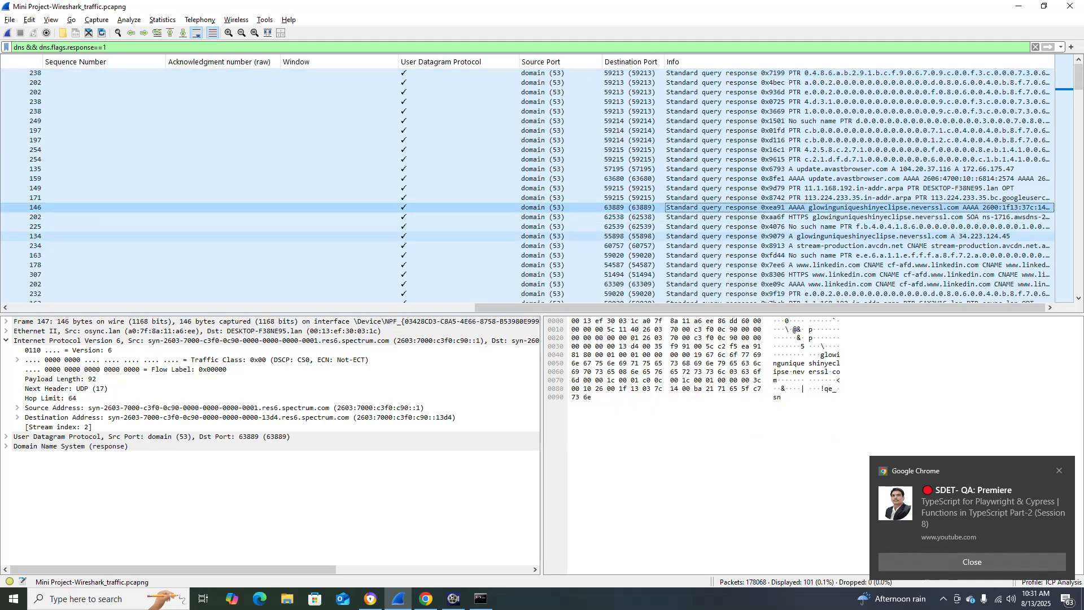
click(860, 237)
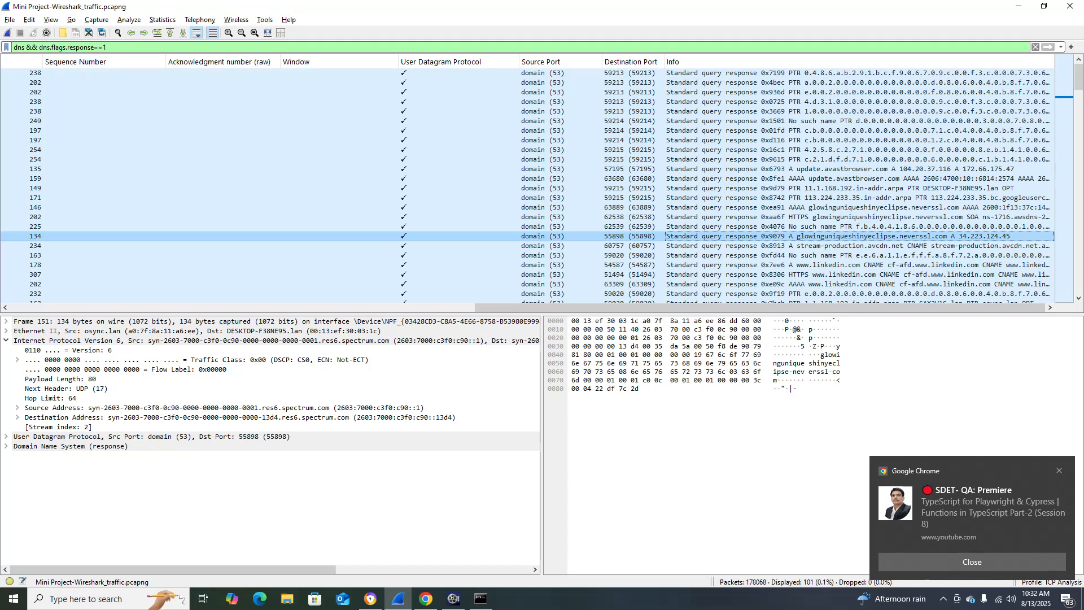
Copy the Step 2 filter (ip.addr == <server_ip>) && tcp.port == 80 from the project document in Chrome and replace Wireshark's display filter with it.
key(alt+Tab)
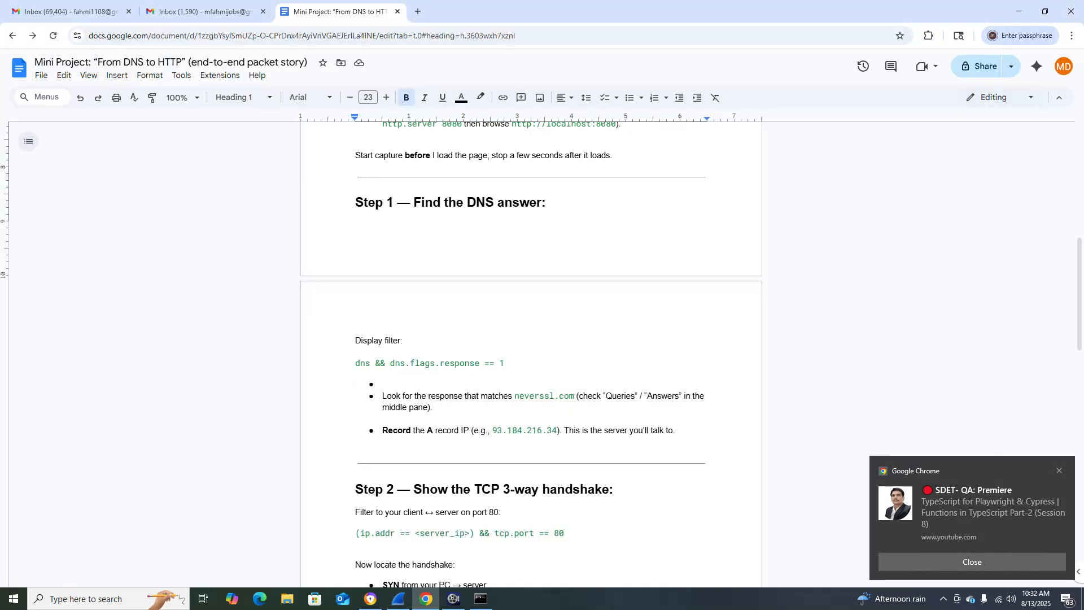
key(alt+Tab)
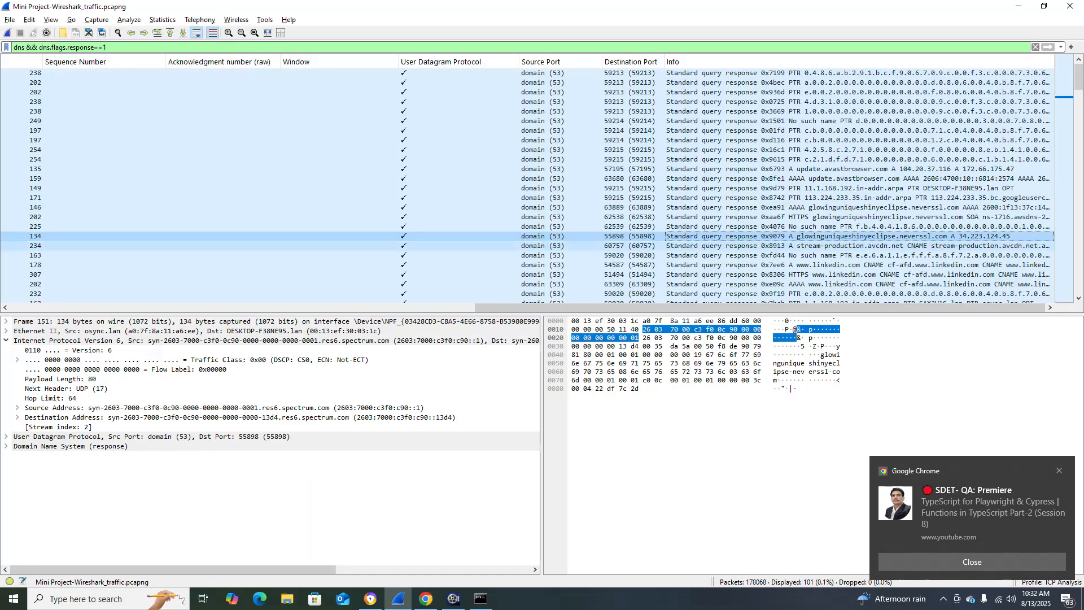
key(alt+Tab)
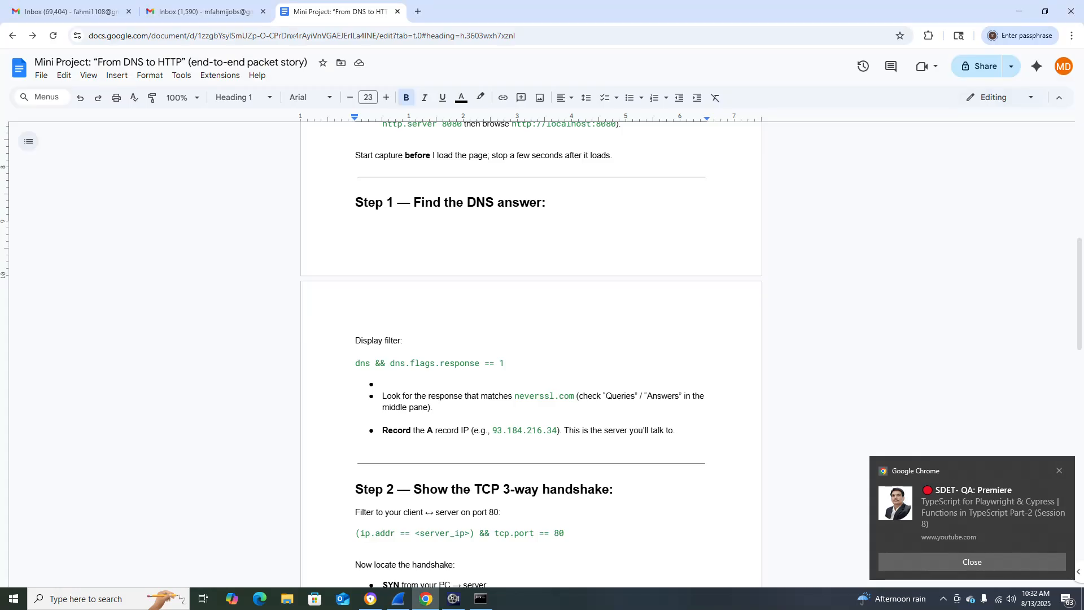
scroll(531, 351, down, 1)
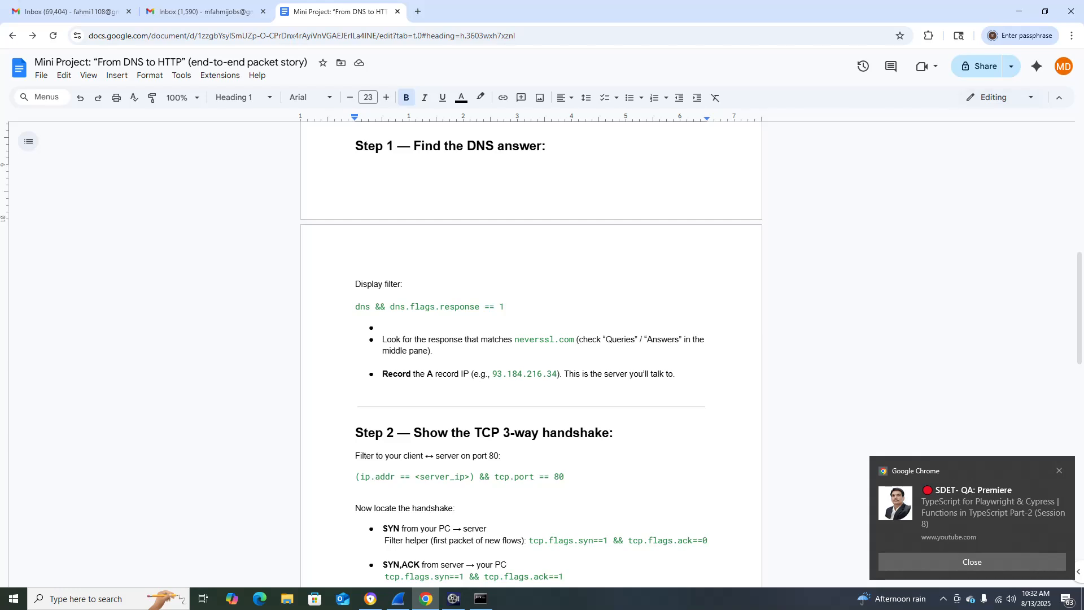
mouse_move(366, 476)
mouse_down()
mouse_move(568, 477)
mouse_move(355, 477)
mouse_up()
key(ctrl+c)
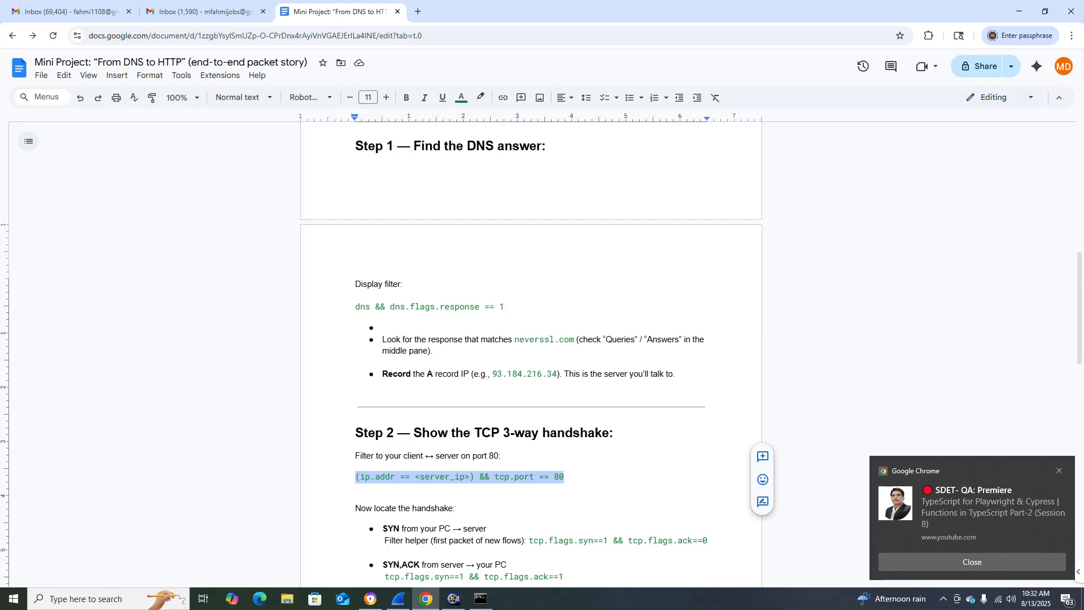
key(alt+Tab)
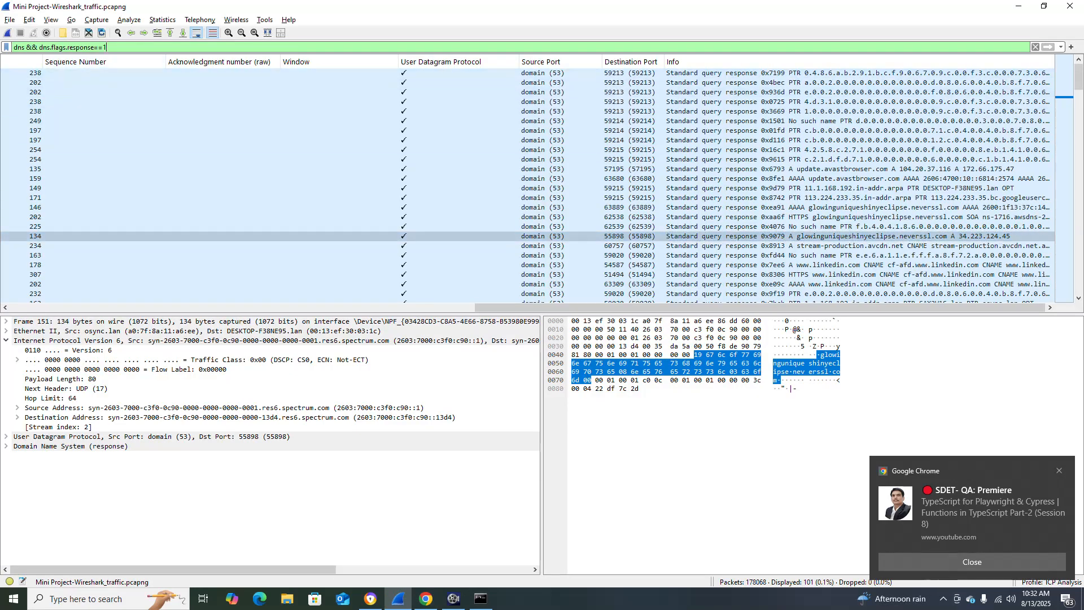
key(ctrl+a)
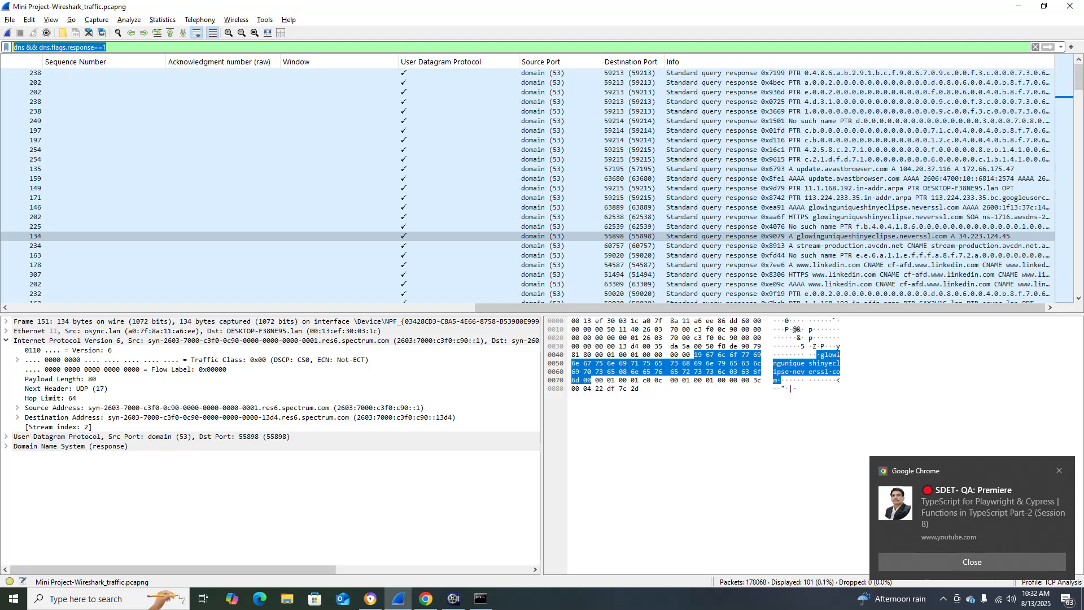
key(ctrl+v)
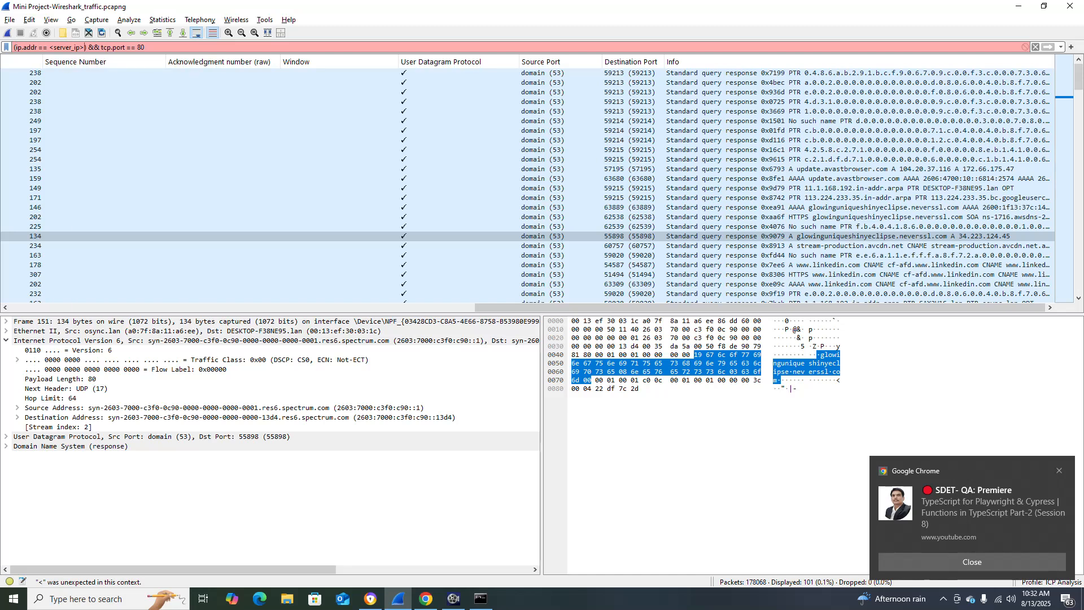
Replace the <server_ip> placeholder in the display filter with 34.223.124.45 and apply the filter.
key(BackSpace)
key(BackSpace)
key(BackSpace)
key(BackSpace)
key(BackSpace)
key(BackSpace)
key(BackSpace)
key(BackSpace)
key(BackSpace)
key(BackSpace)
key(BackSpace)
key(BackSpace)
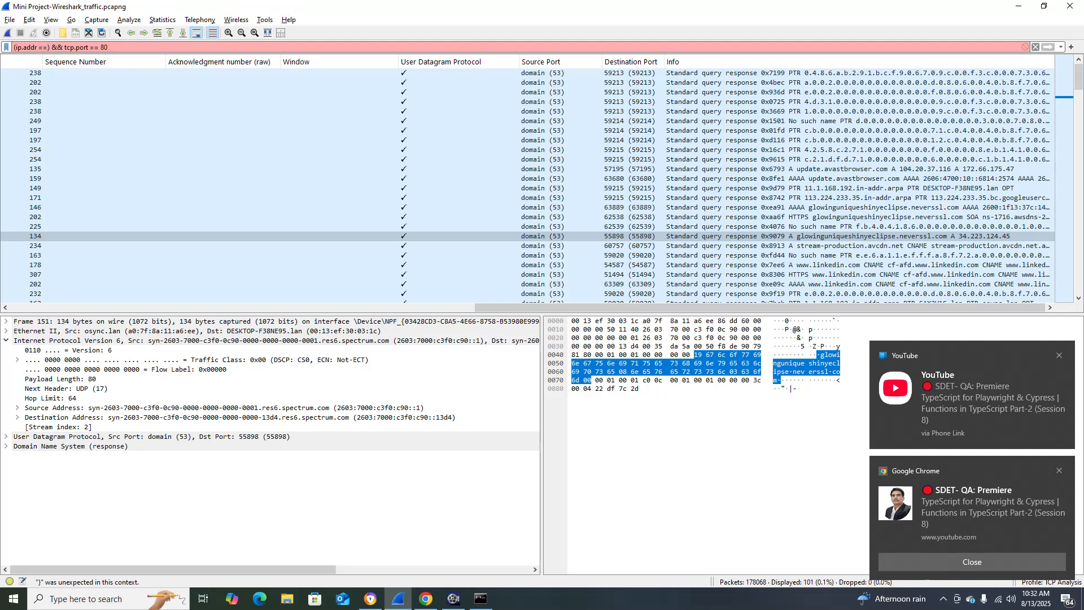
text(34.223)
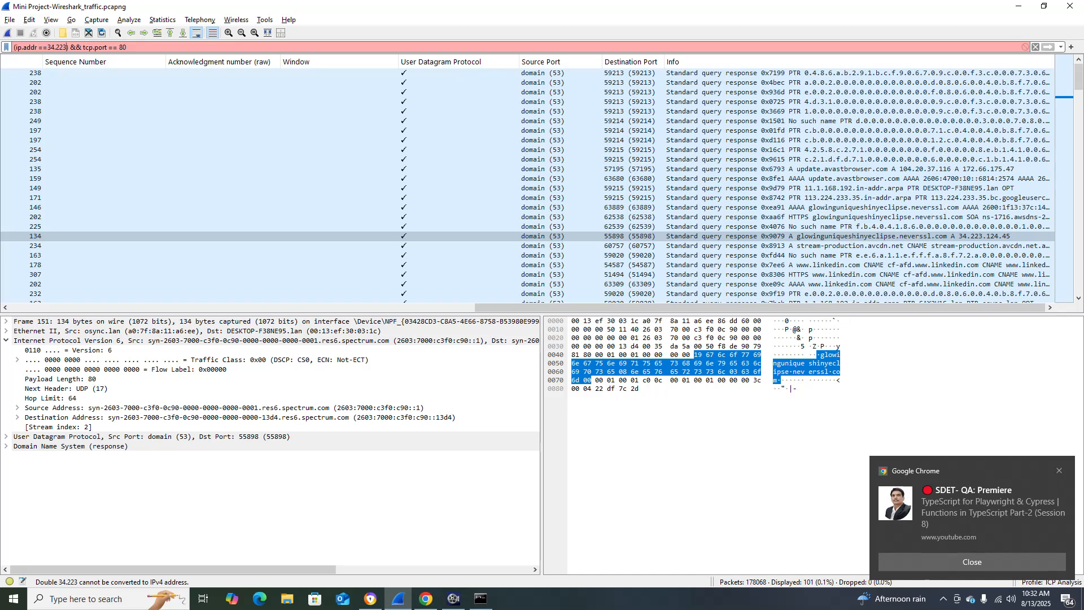
text(.)
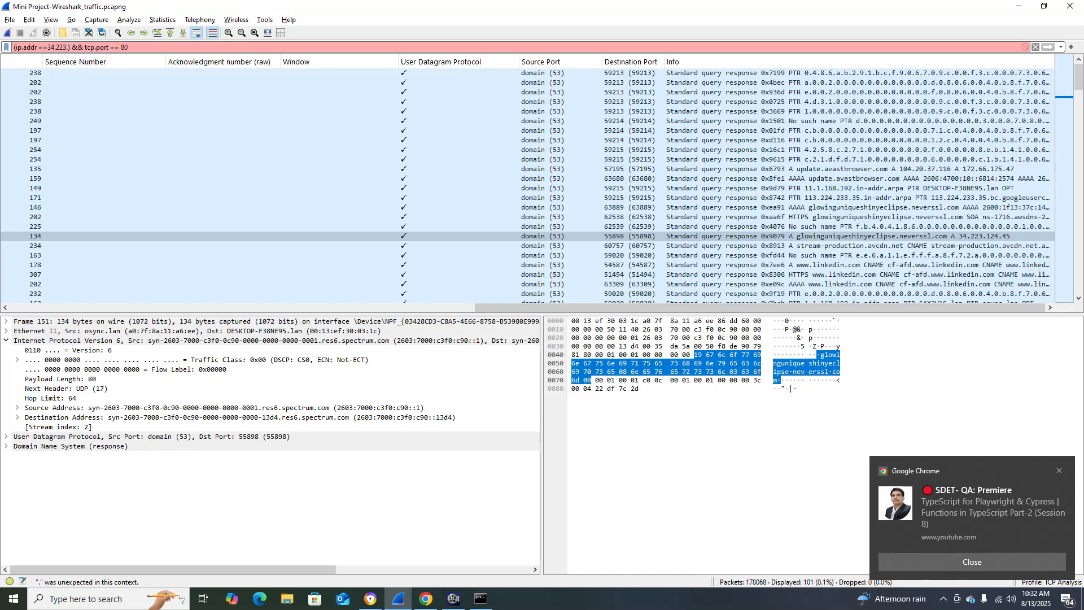
text(124)
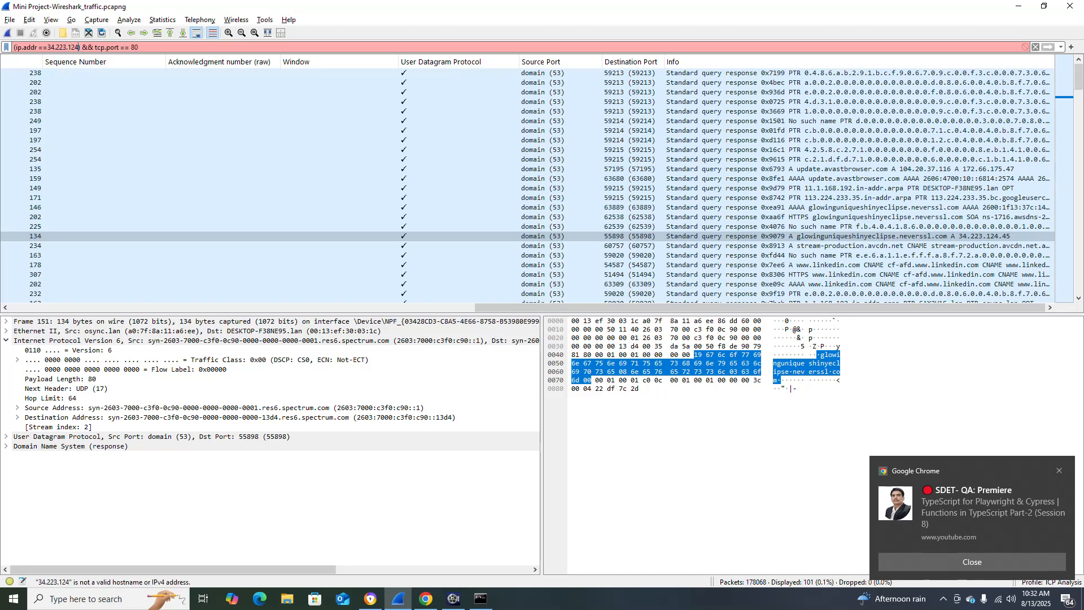
text(.)
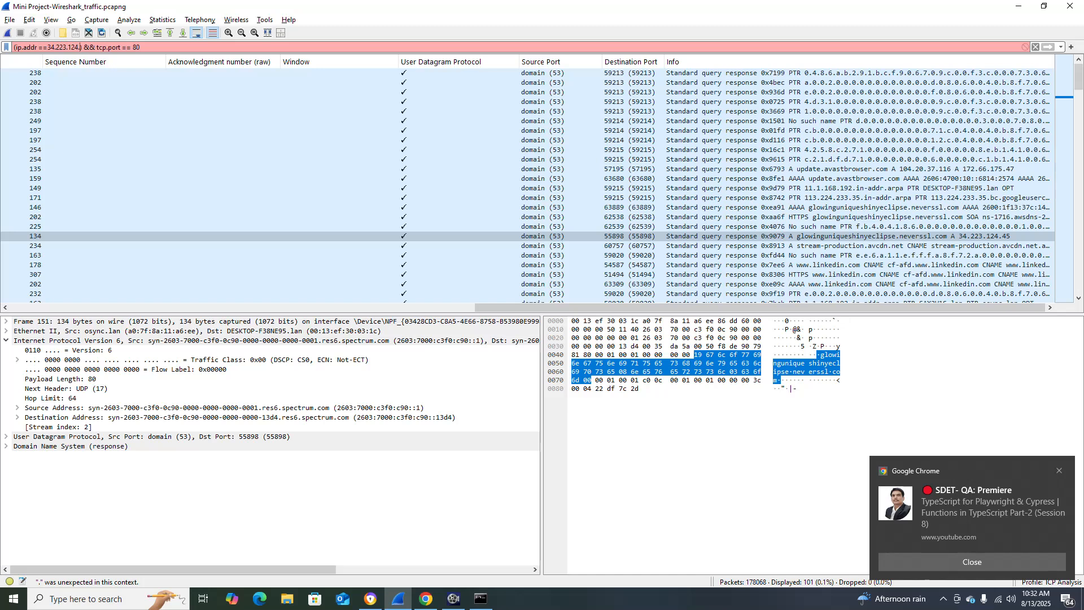
text(45)
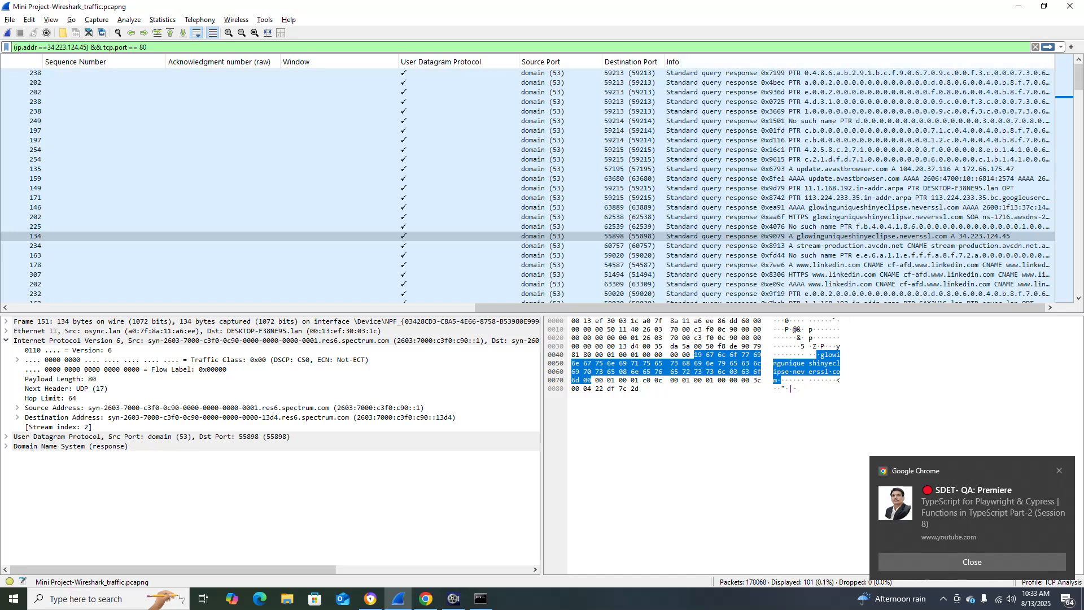
key(Return)
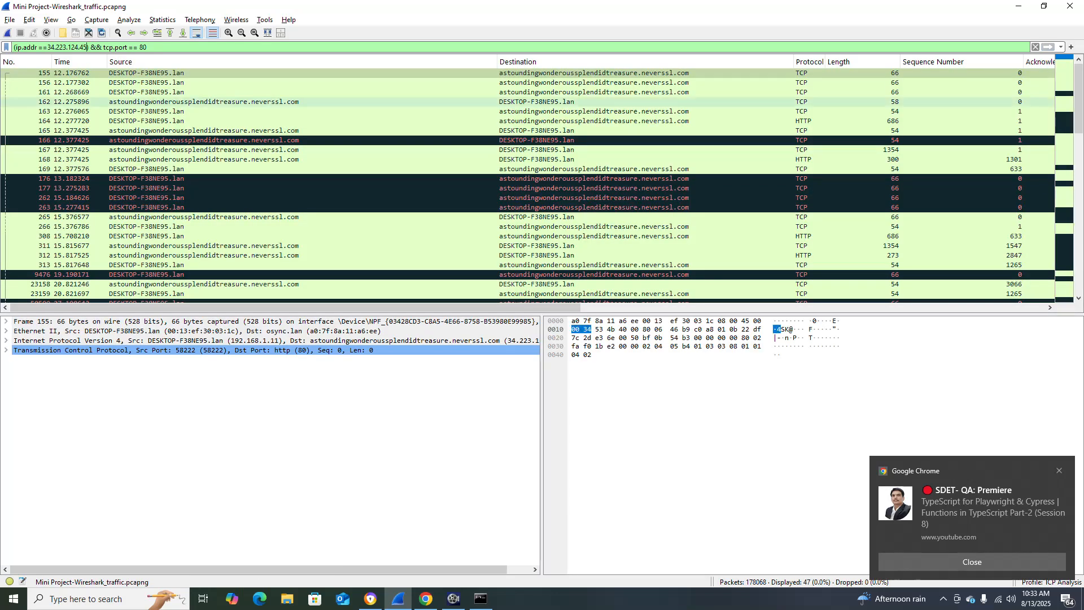
Compare the Source, Destination and Info columns of the filtered packets to locate the TCP handshake.
drag(545, 308, 991, 308)
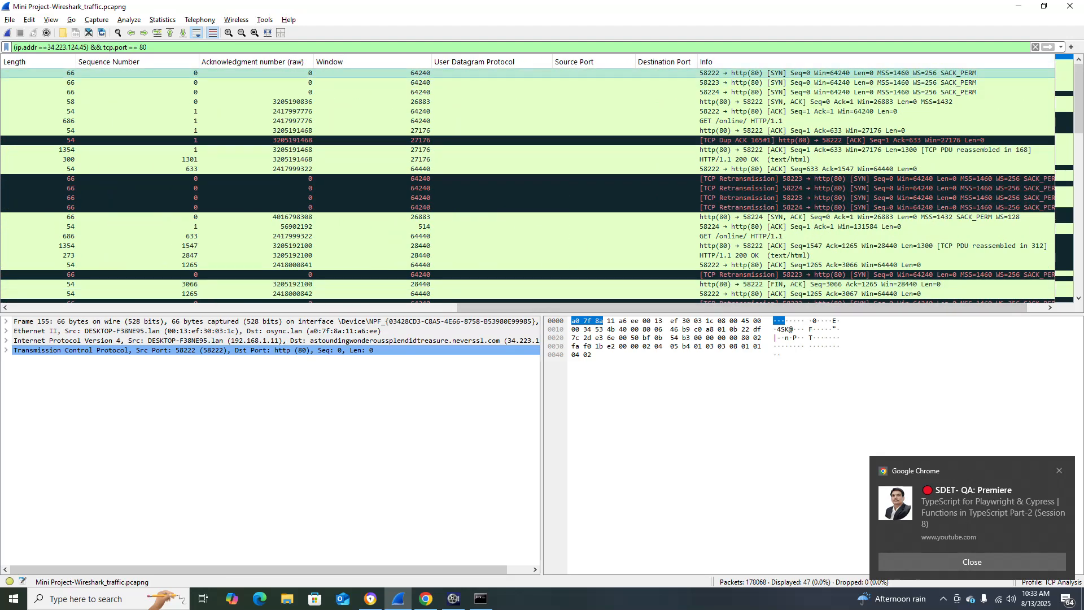
drag(791, 308, 344, 308)
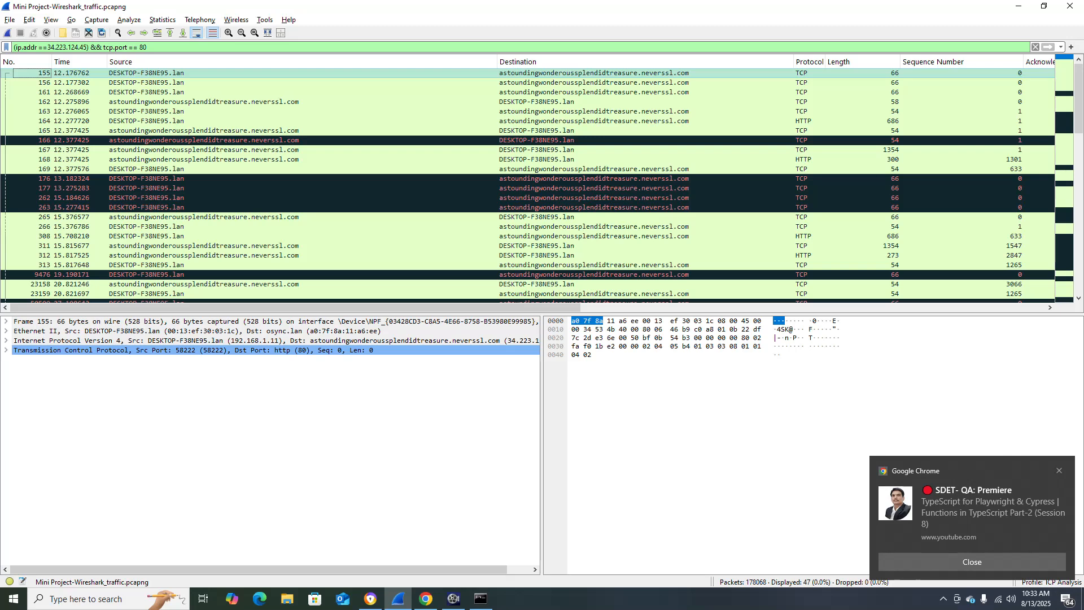
drag(316, 307, 720, 307)
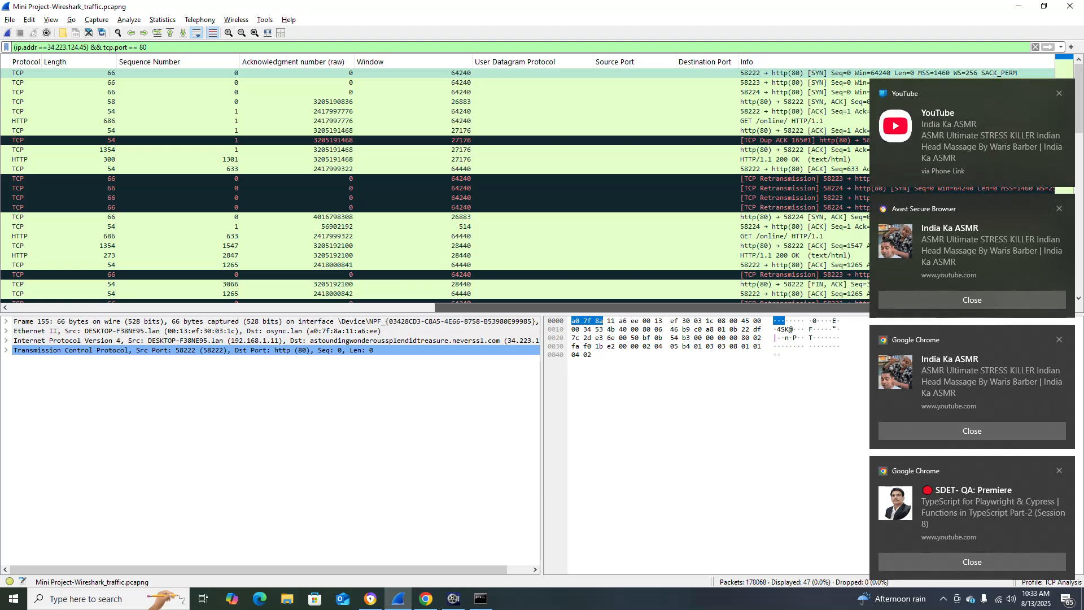
Dismiss all four desktop notifications covering the packet list.
click(1059, 94)
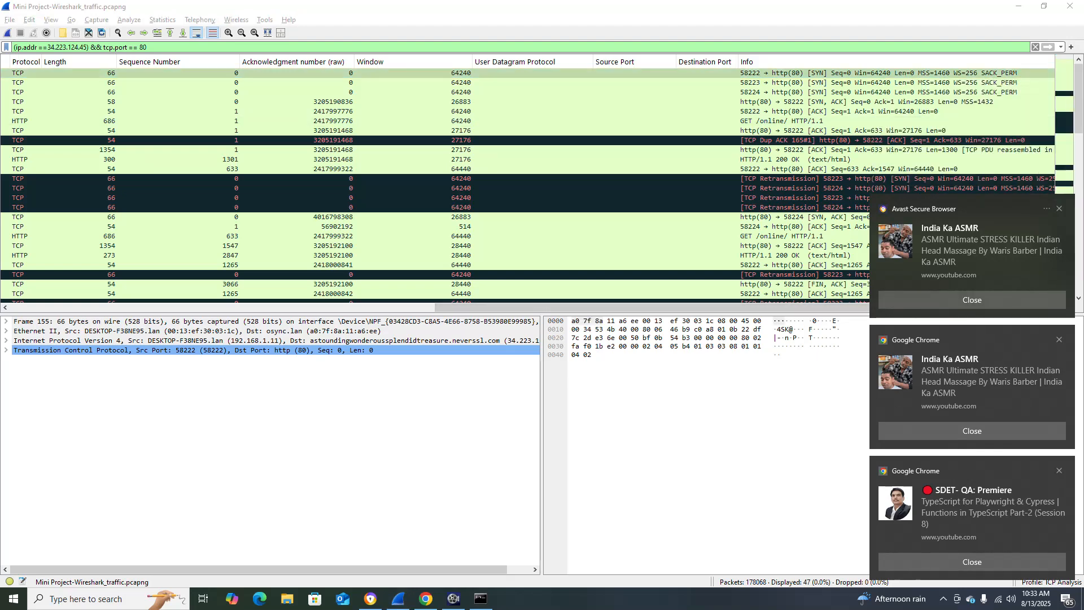
click(1060, 208)
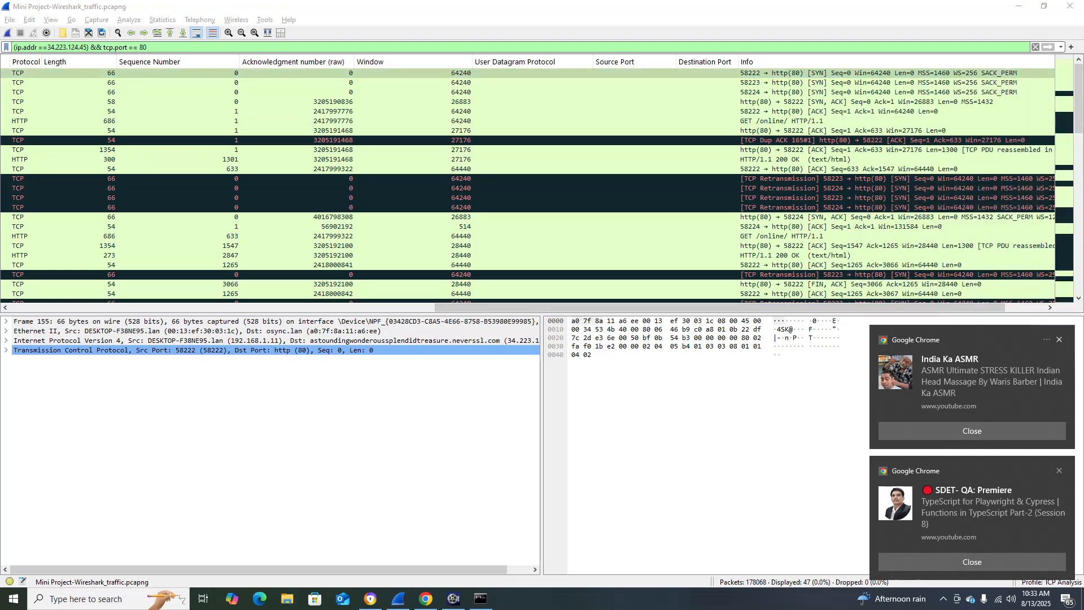
click(1060, 340)
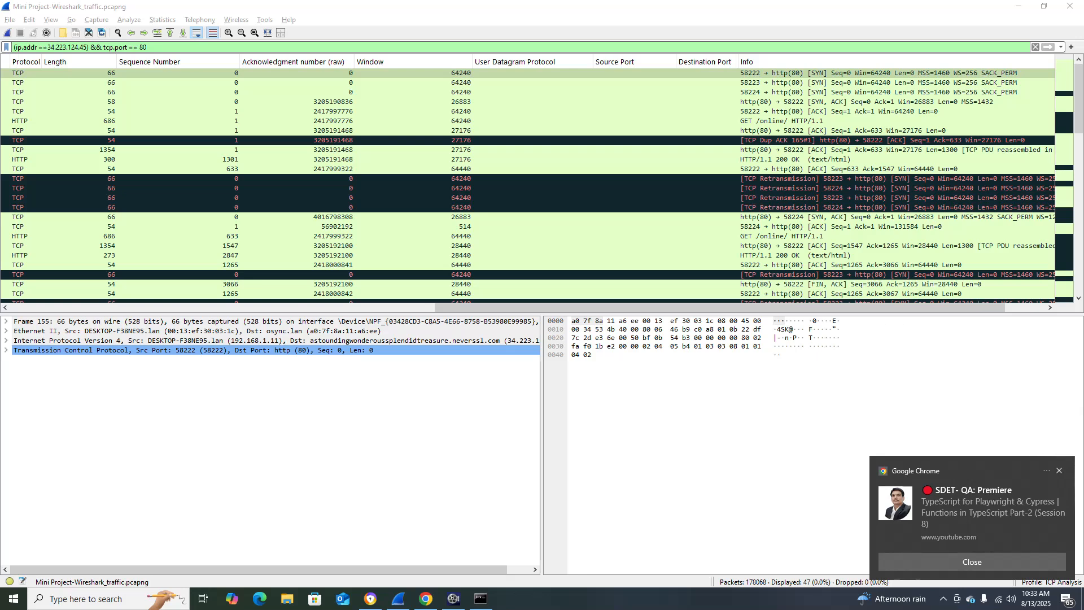
click(1059, 471)
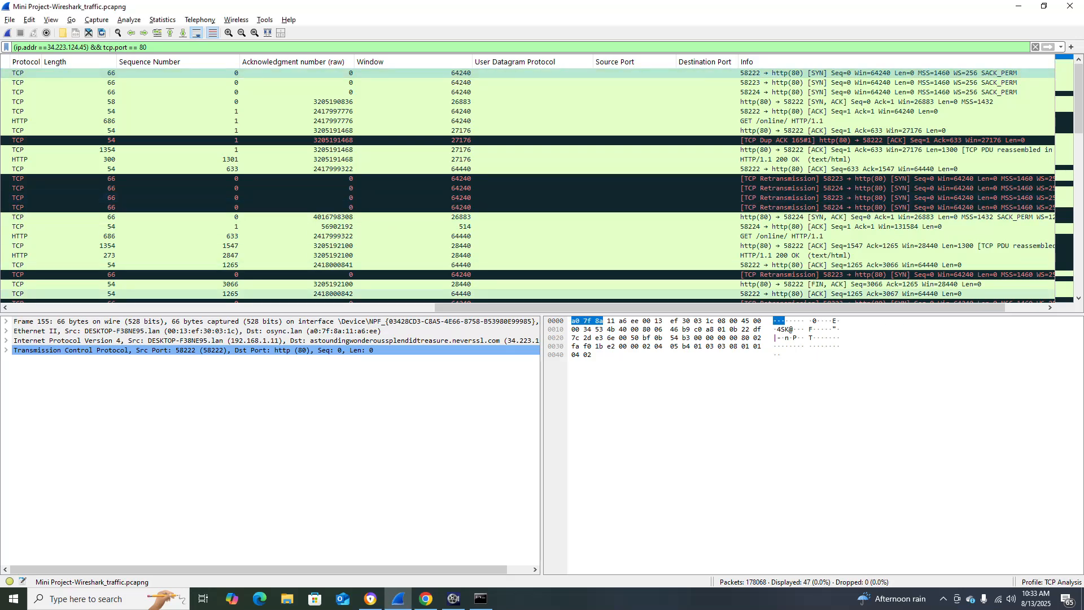
Select the SYN, ACK packet sent from http(80) to port 58224 and check its source and destination.
drag(621, 308, 192, 308)
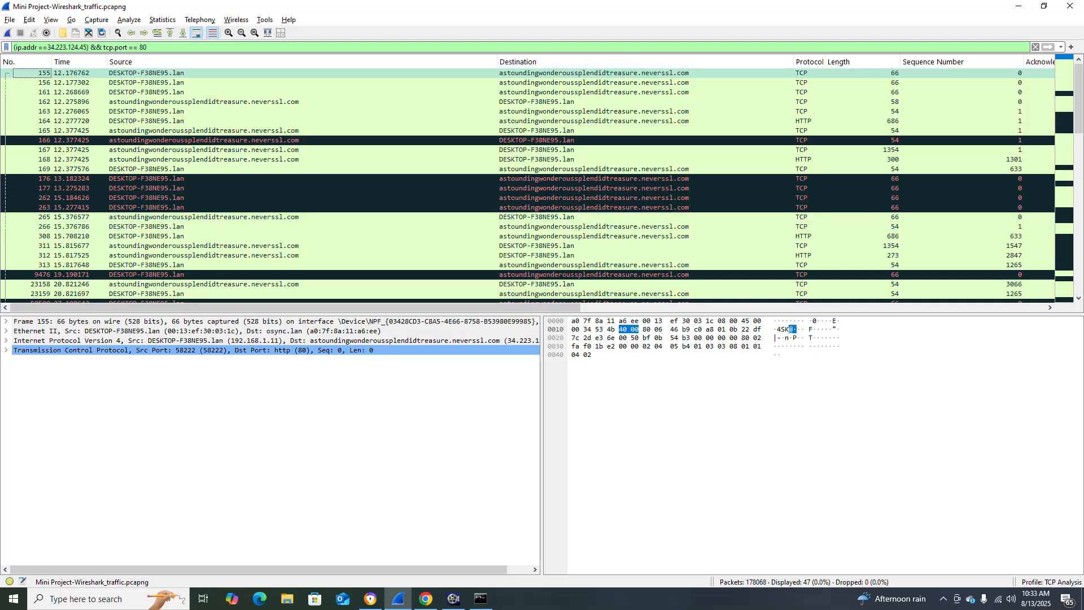
drag(452, 308, 916, 308)
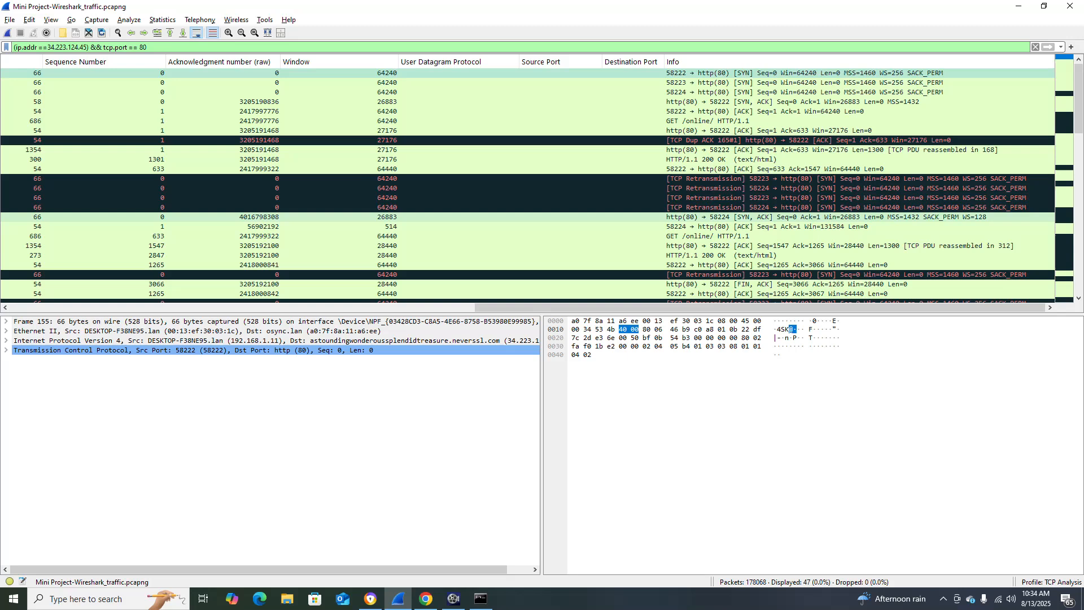
click(791, 217)
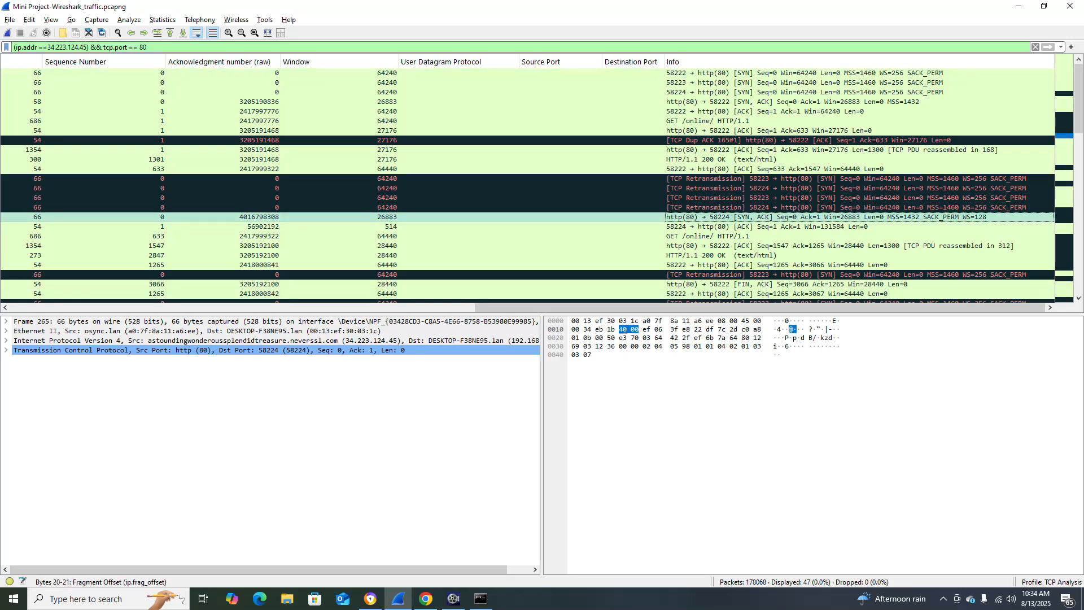
drag(616, 307, 191, 307)
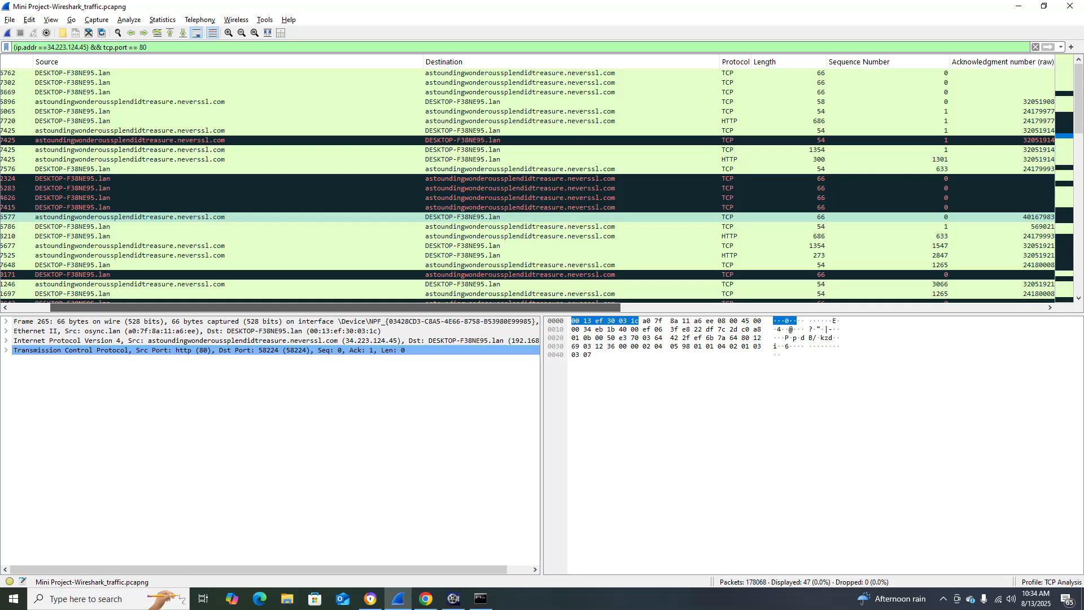
drag(191, 307, 152, 307)
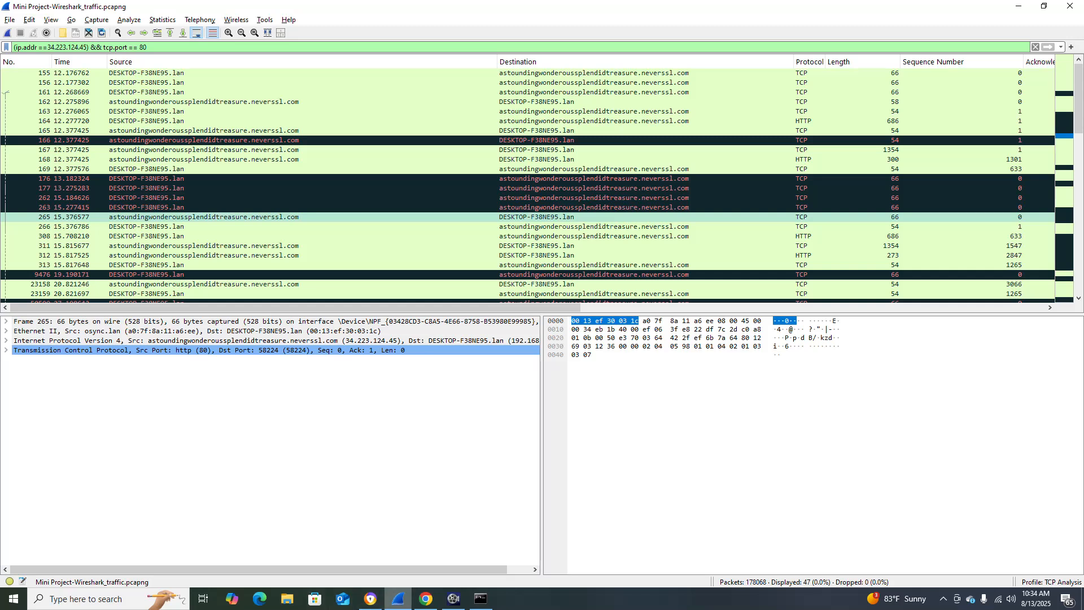
Switch to Chrome and open google.com in a new tab.
click(426, 599)
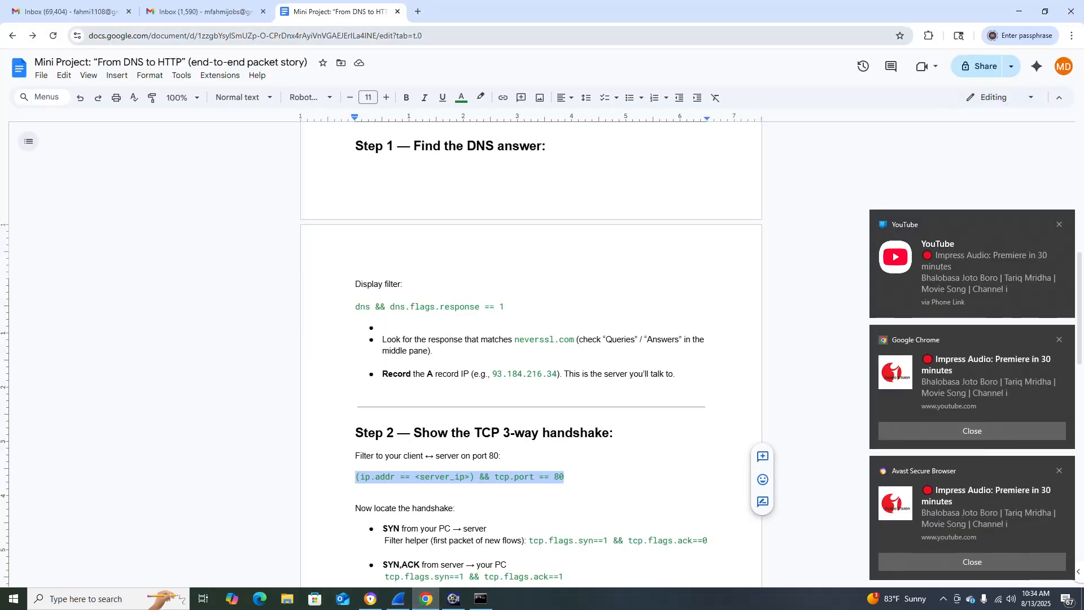
click(418, 11)
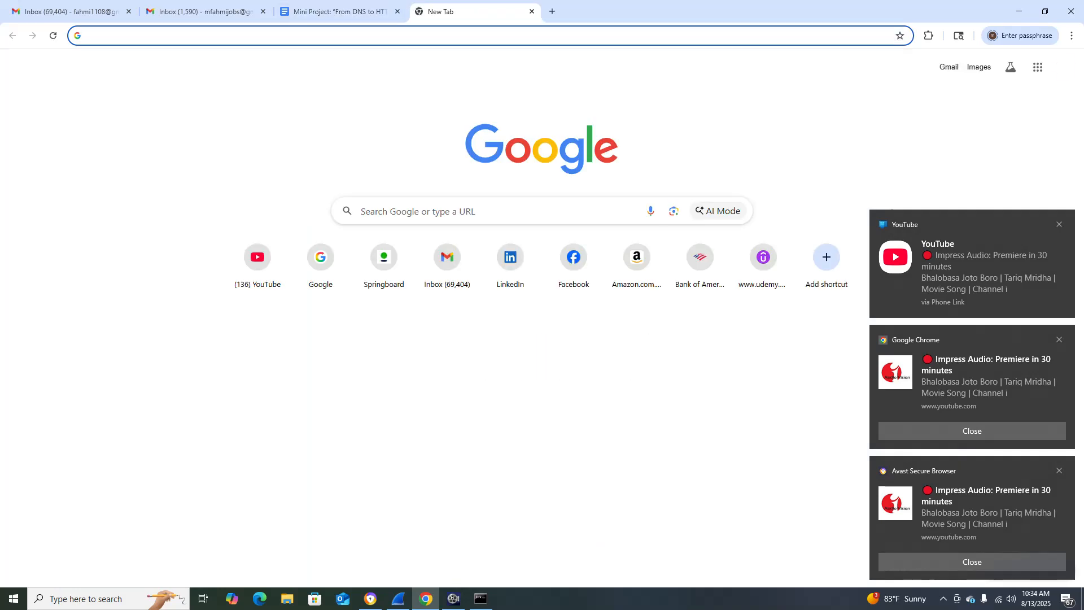
text(gm)
key(Return)
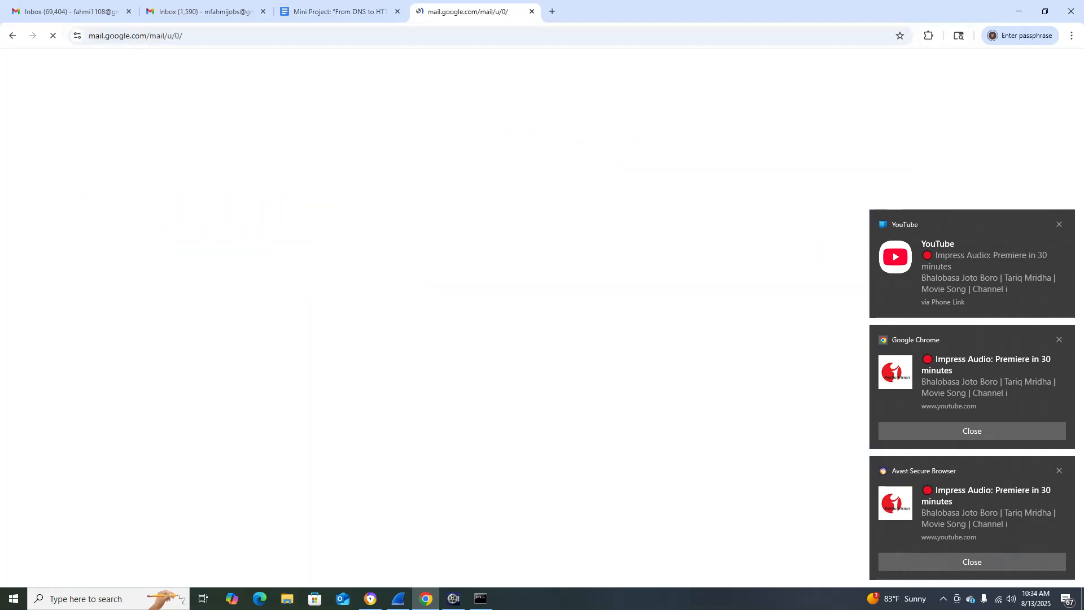
key(ctrl+l)
text(gio)
key(BackSpace)
key(BackSpace)
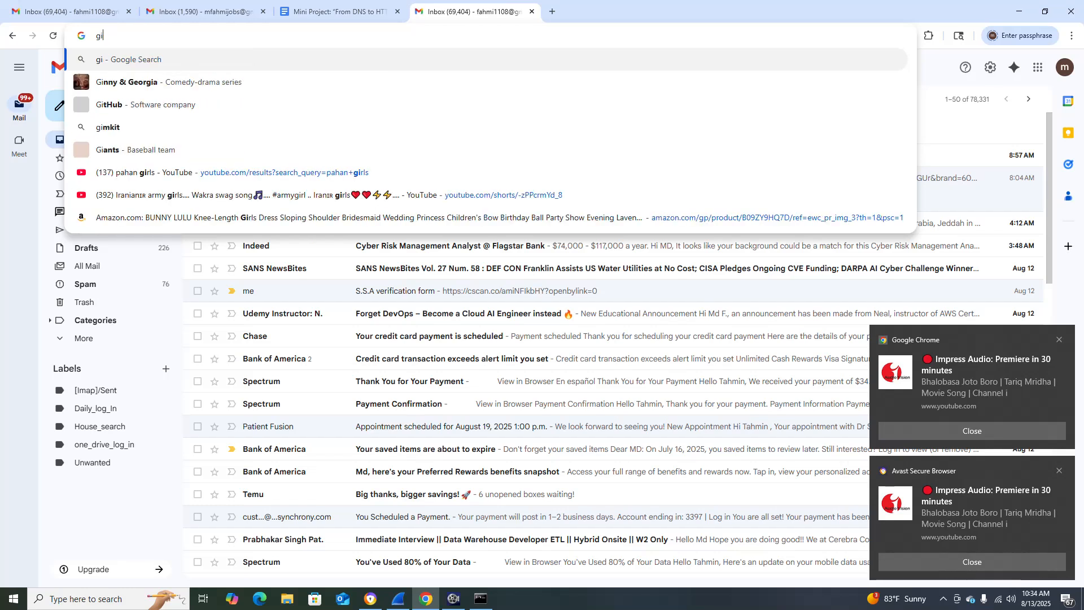
text(oogl)
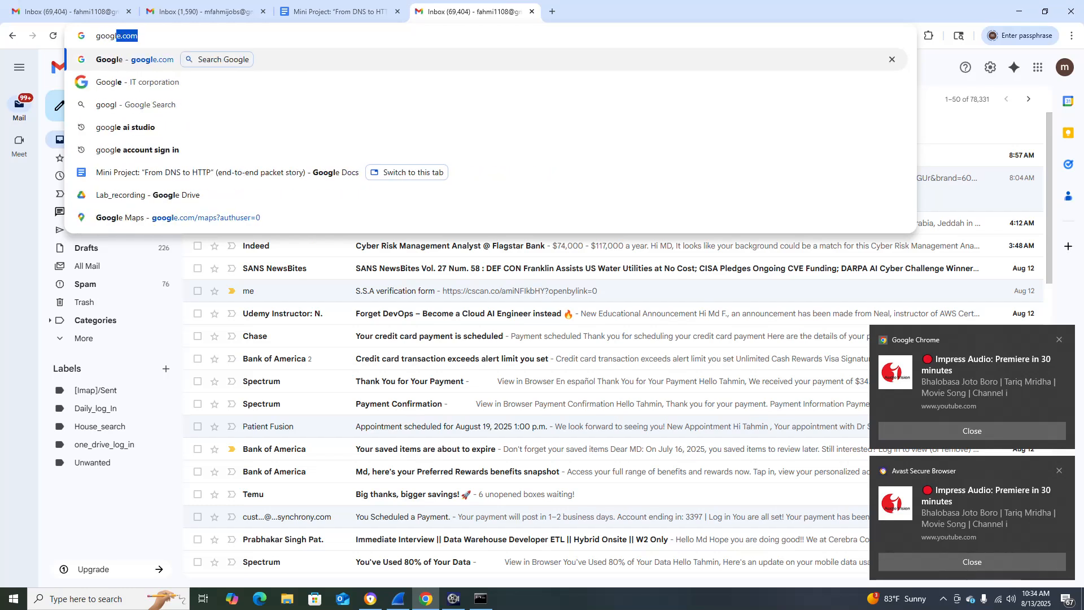
text(e.com)
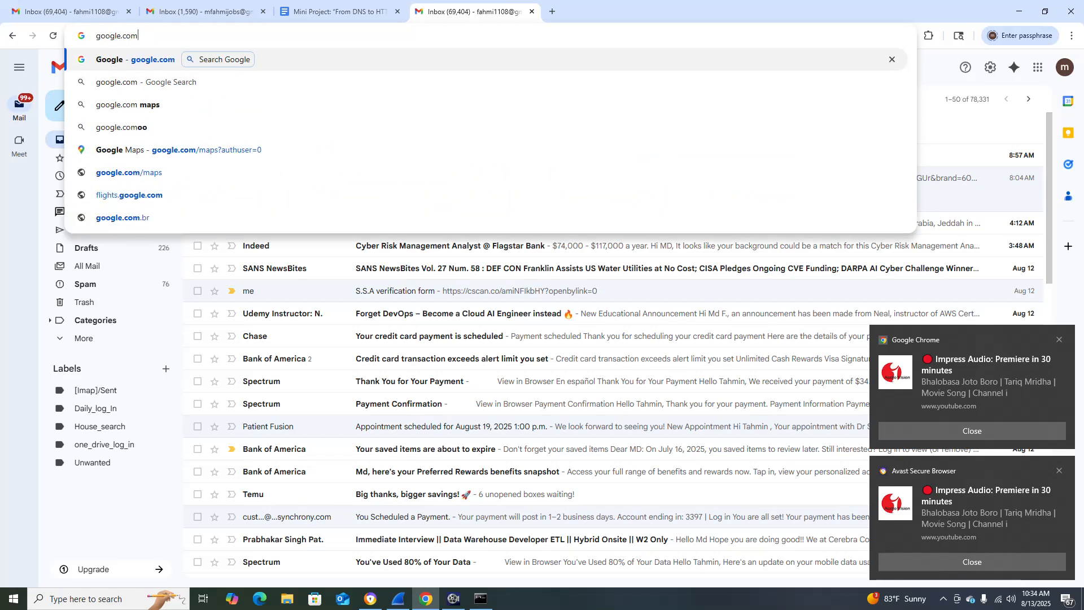
key(Return)
Search Google for "what is the port 80 used for" and highlight HTTP in the featured answer.
click(497, 276)
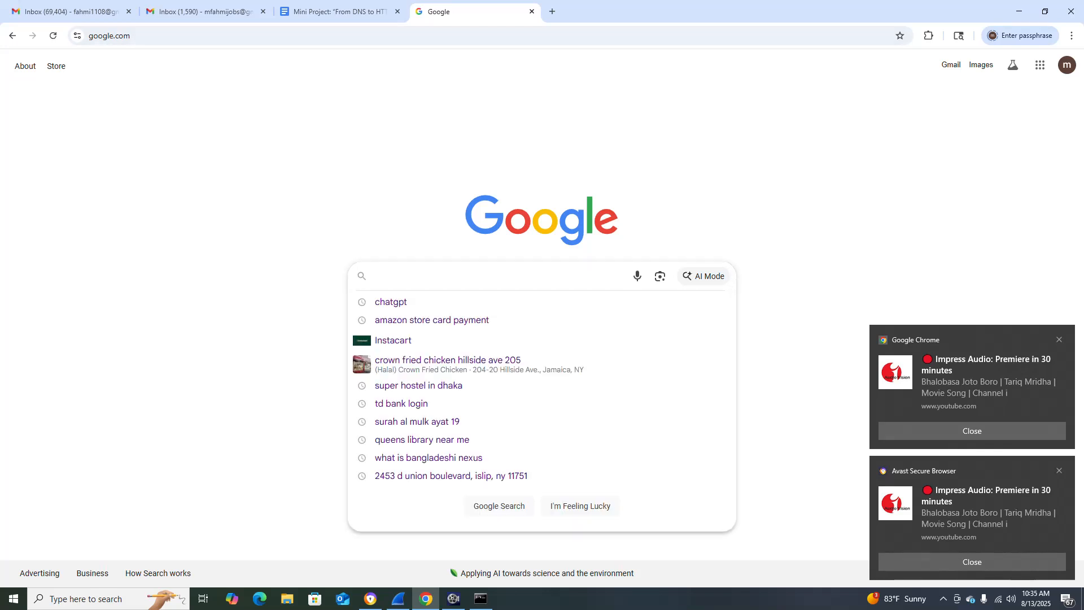
text(what )
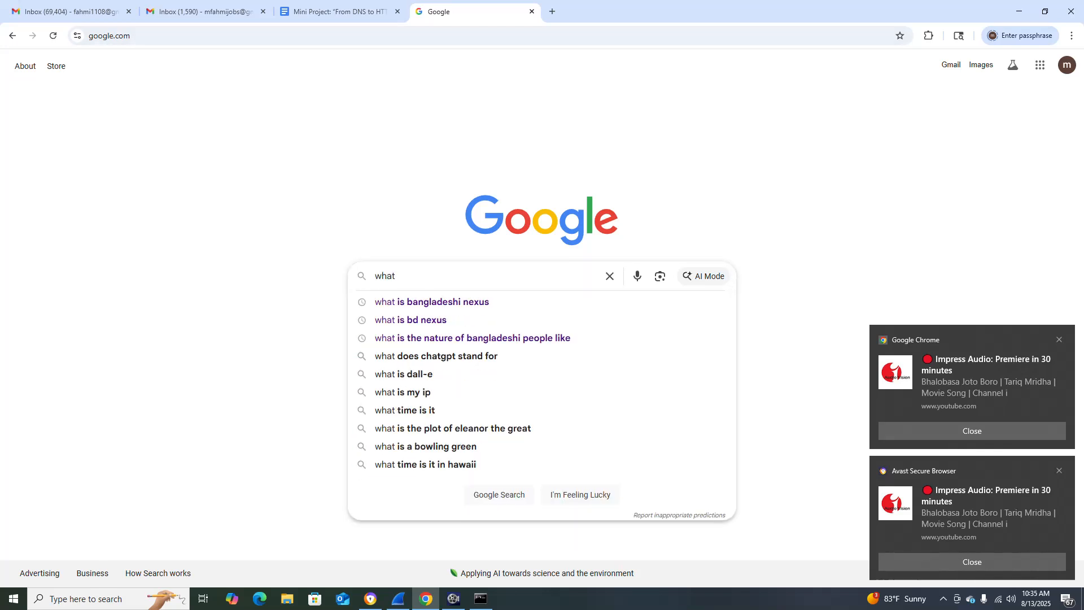
text(the  po)
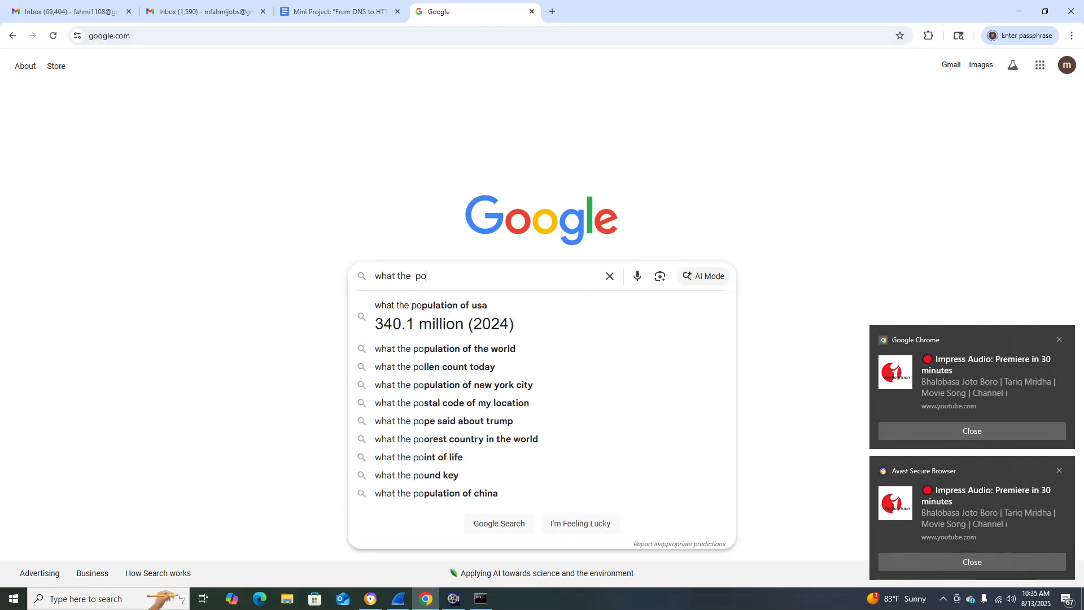
text(rt 80  used)
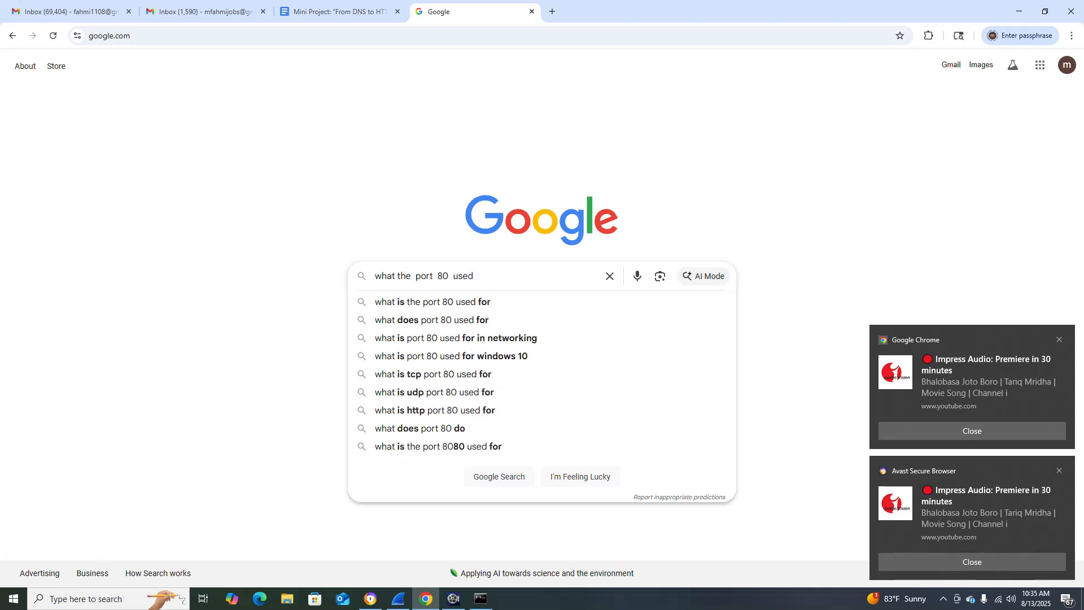
key(Down)
key(Return)
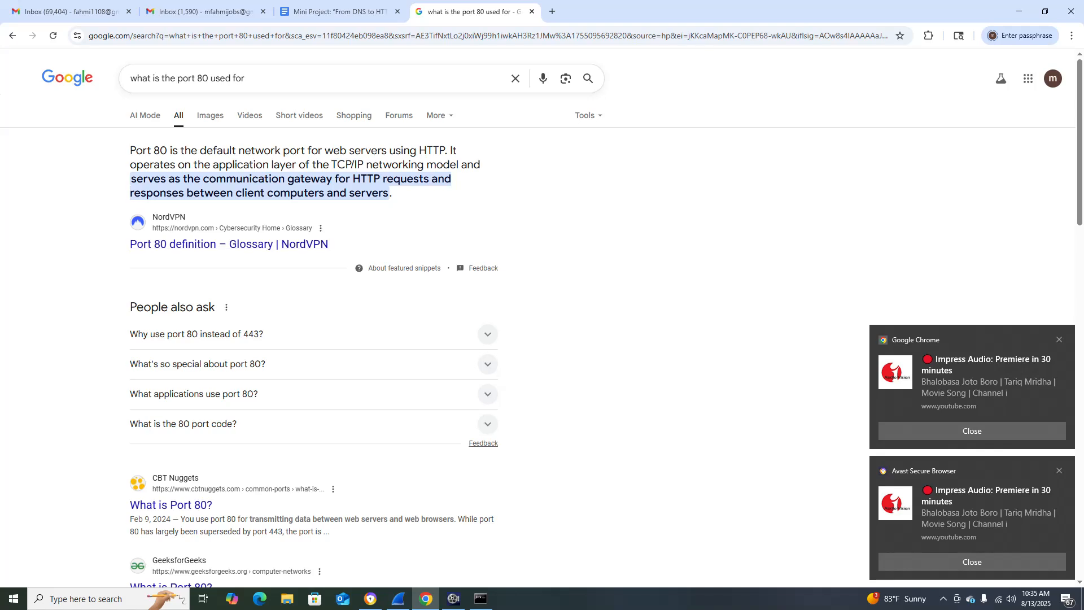
drag(417, 150, 447, 151)
Check the NeverSSL page in Avast Secure Browser, minimize it and return to Wireshark to review the Info column.
key(alt+Tab)
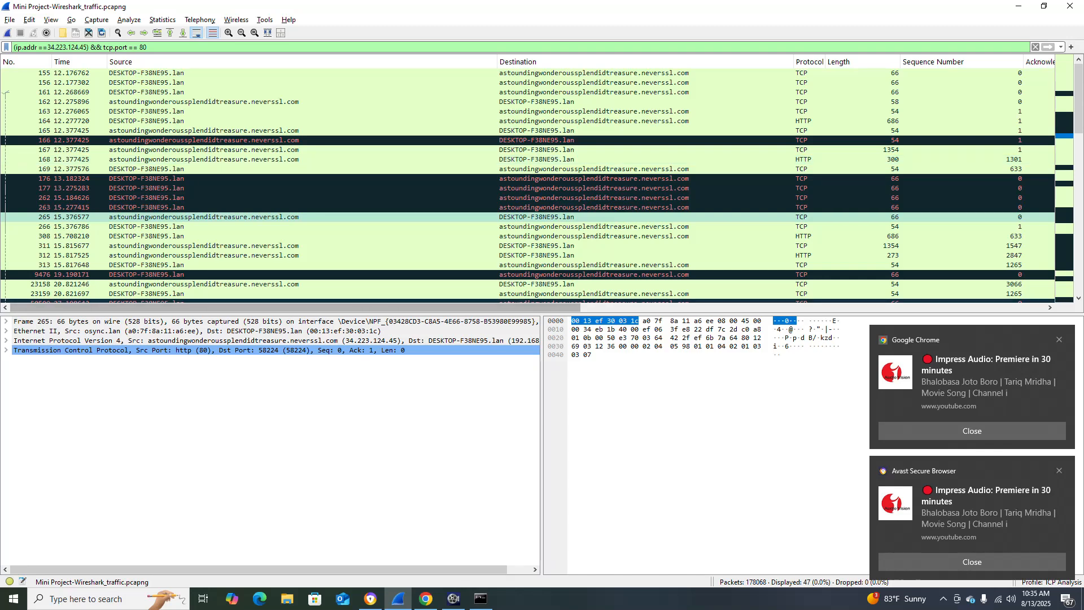
click(426, 599)
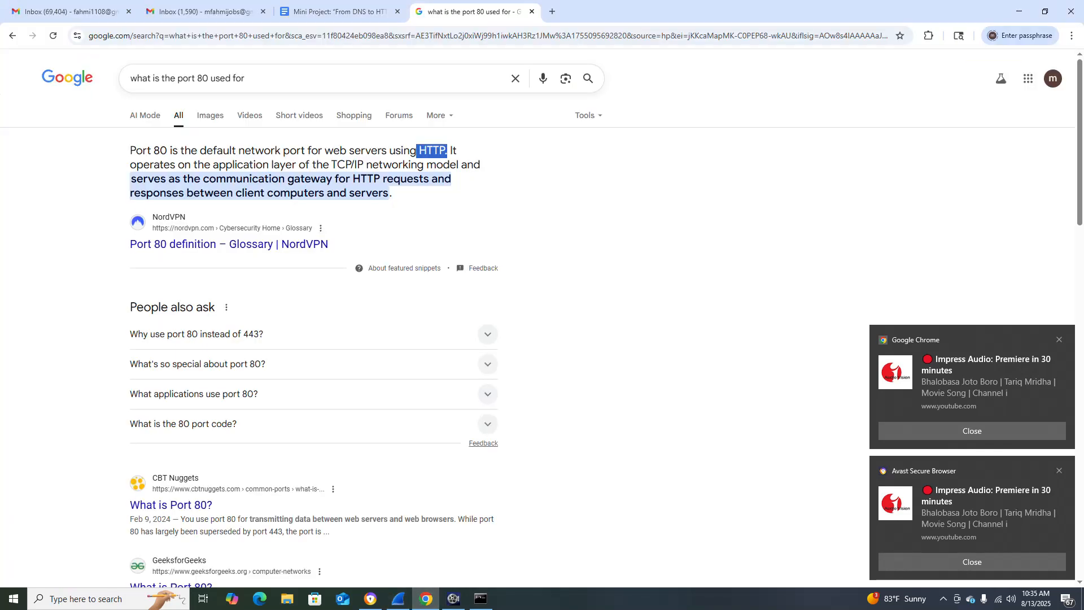
click(370, 598)
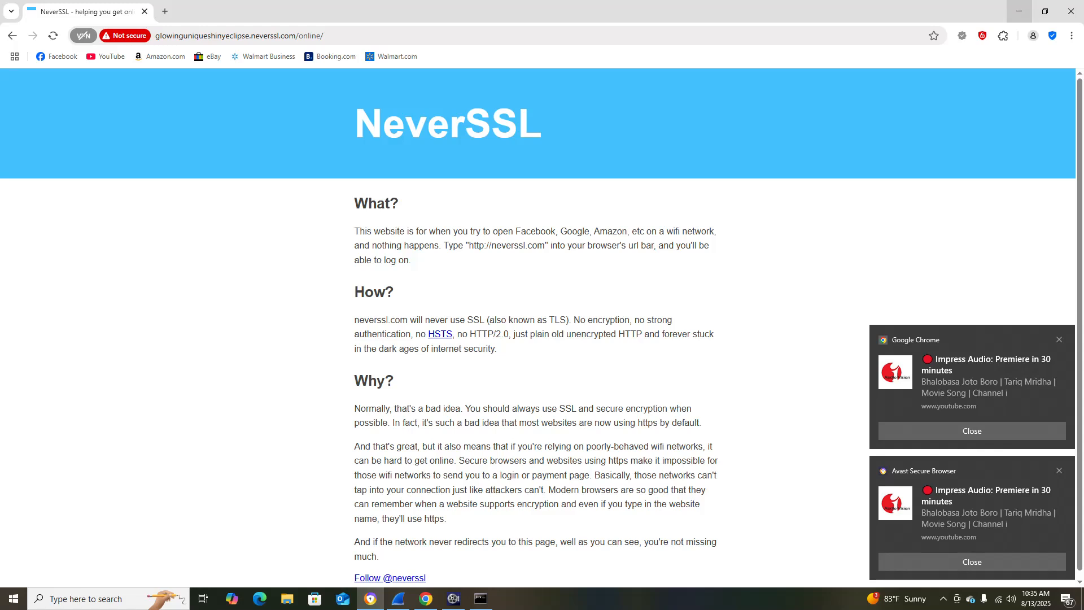
click(1019, 11)
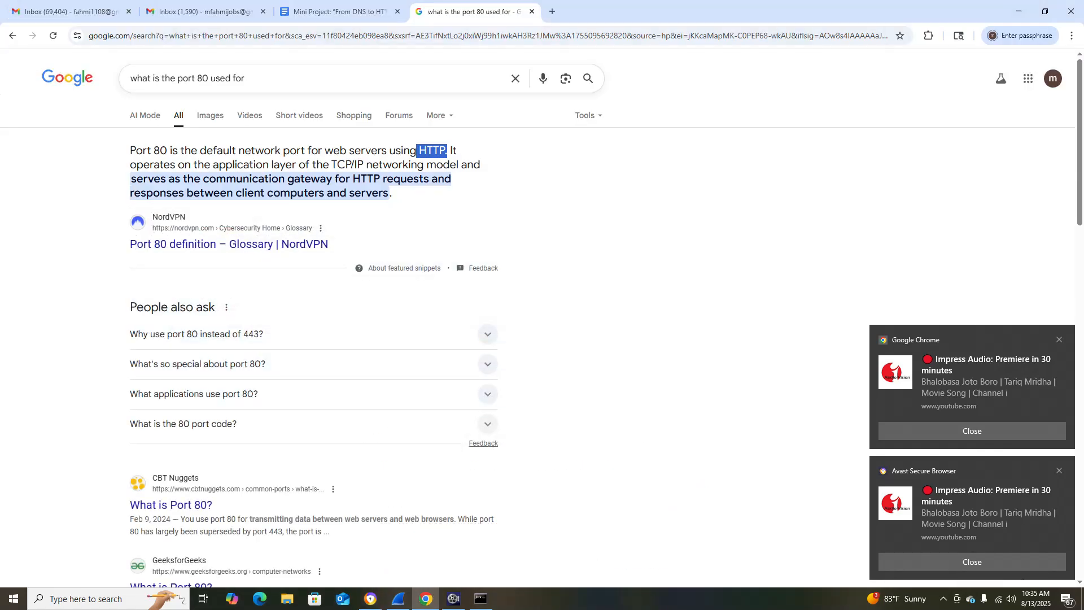
click(398, 599)
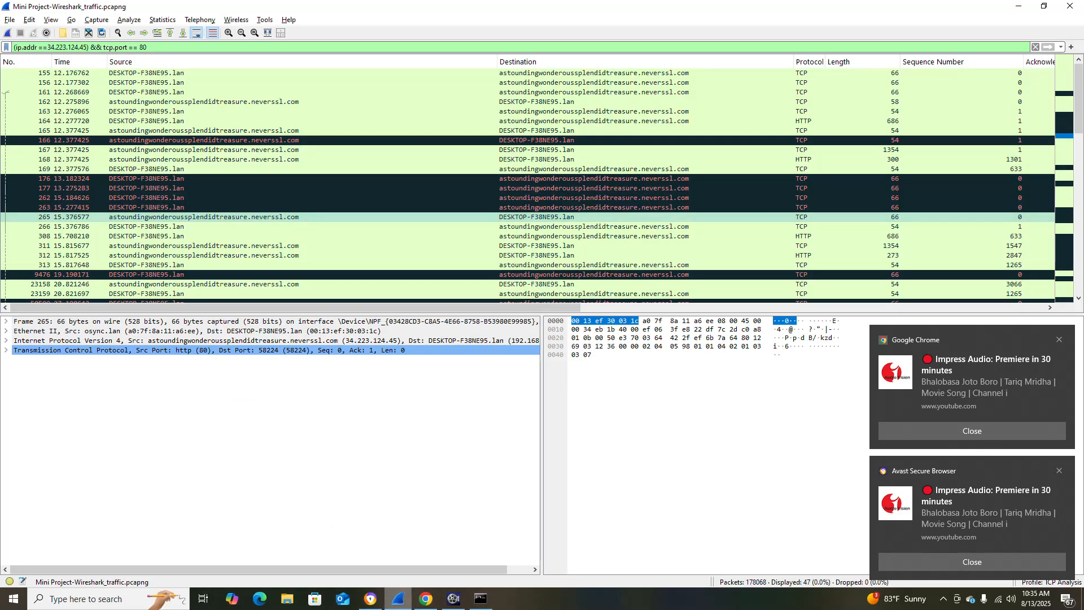
drag(452, 308, 918, 308)
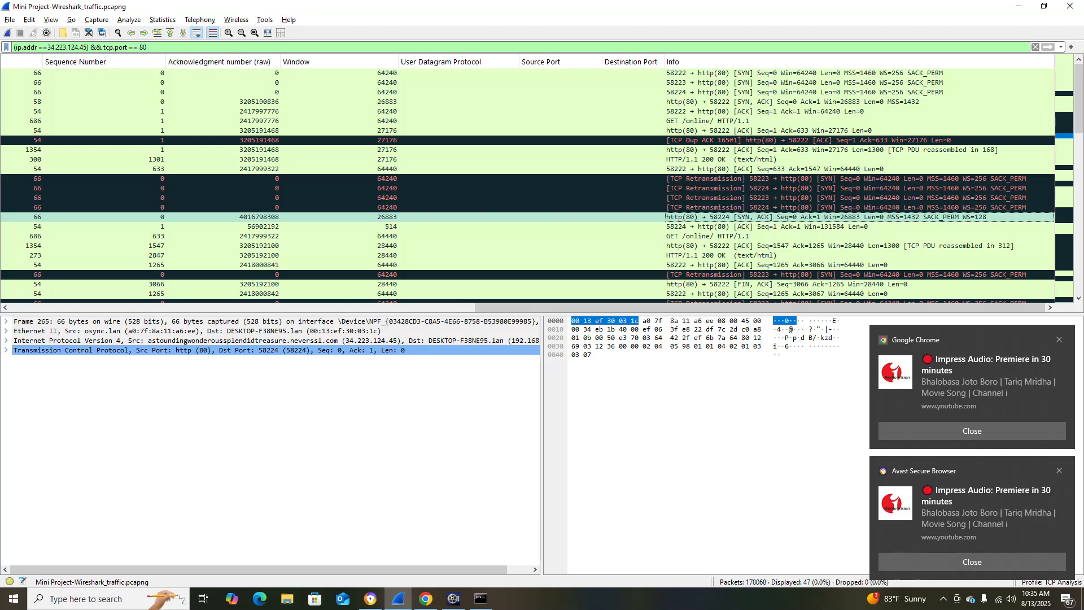
Copy the SYN filter helper tcp.flags.syn==1 && tcp.flags.ack==0 from the Mini Project document in Chrome and return to Wireshark.
click(426, 599)
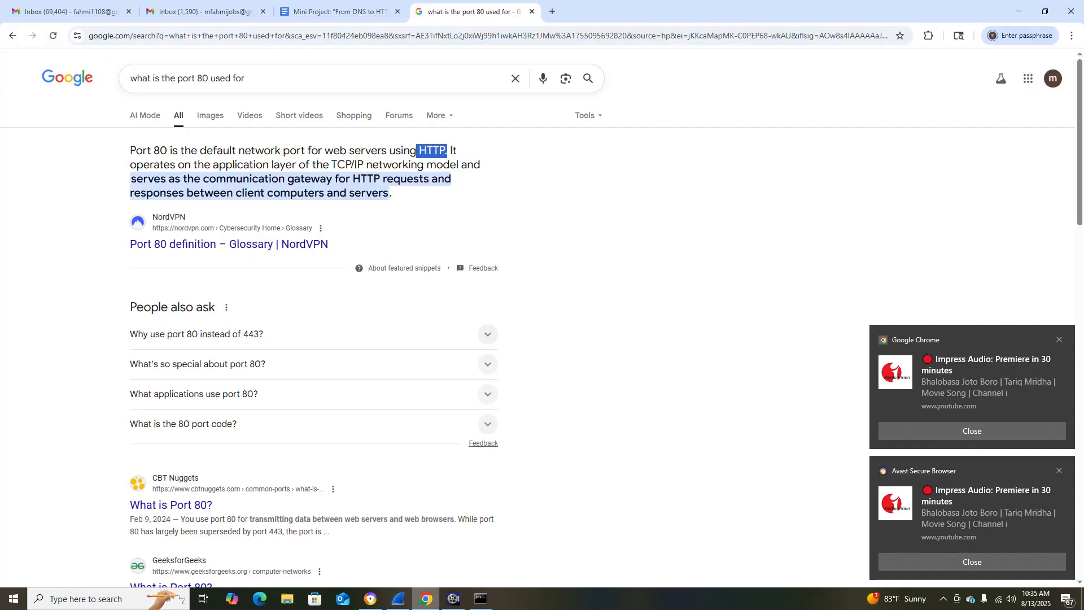
click(339, 11)
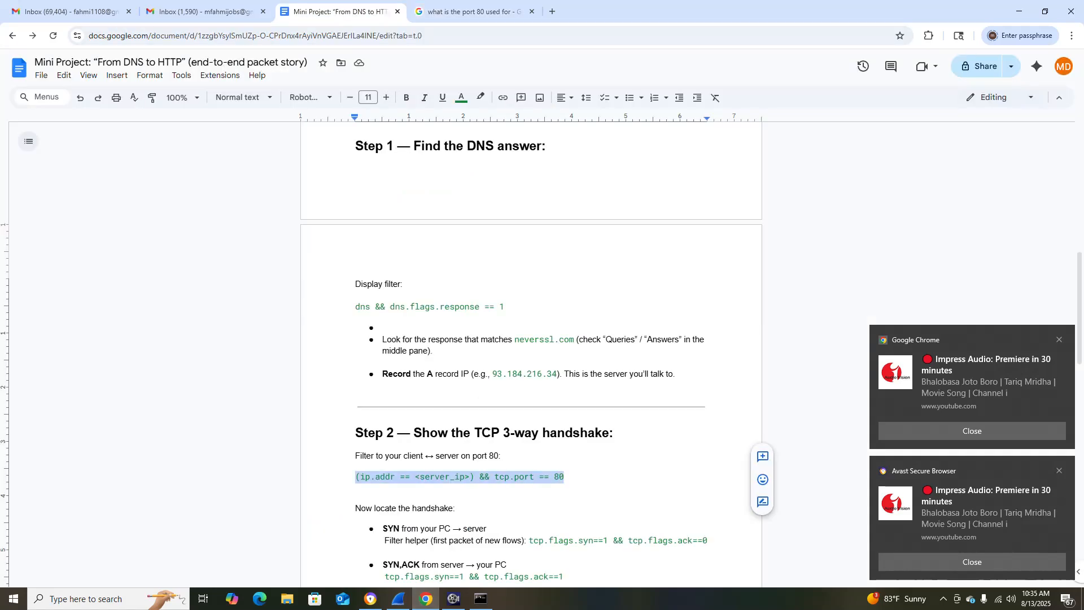
scroll(531, 356, down, 2)
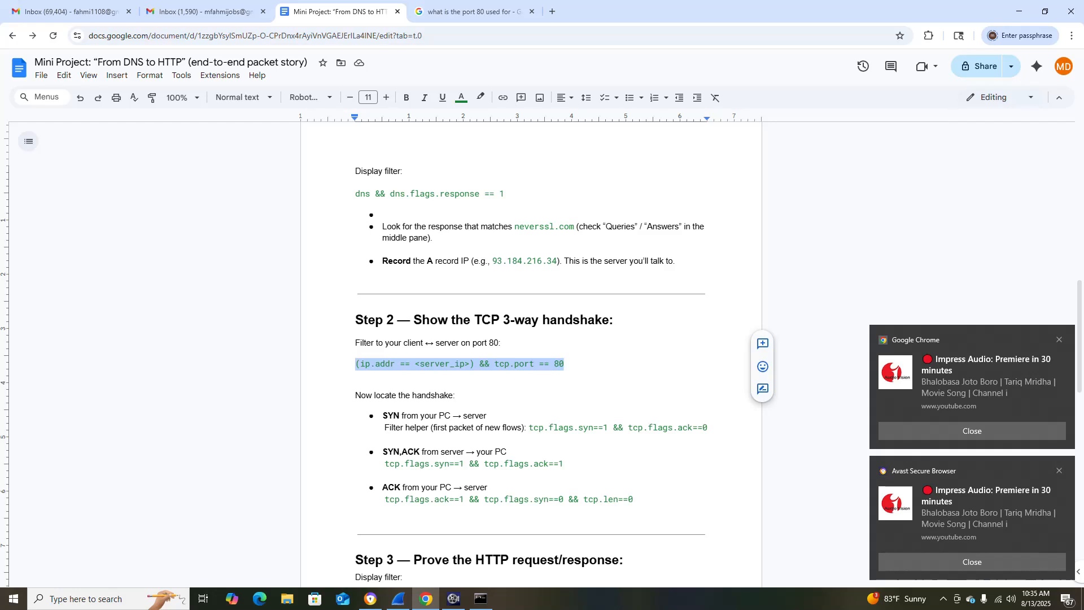
drag(530, 428, 713, 427)
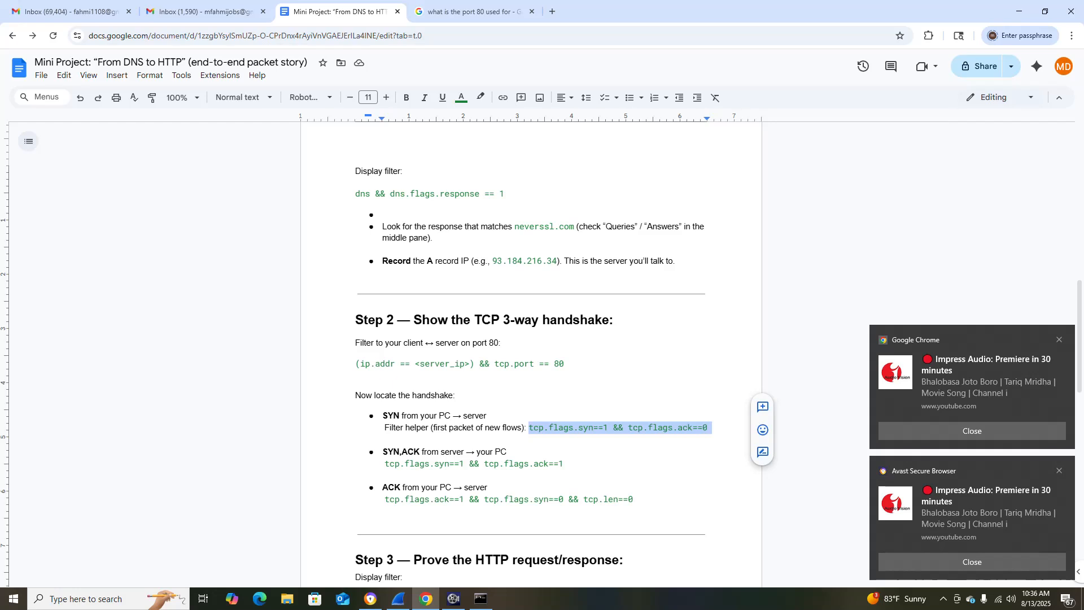
mouse_move(713, 428)
mouse_down()
mouse_move(557, 427)
mouse_move(708, 428)
mouse_up()
key(ctrl+c)
key(alt+Tab)
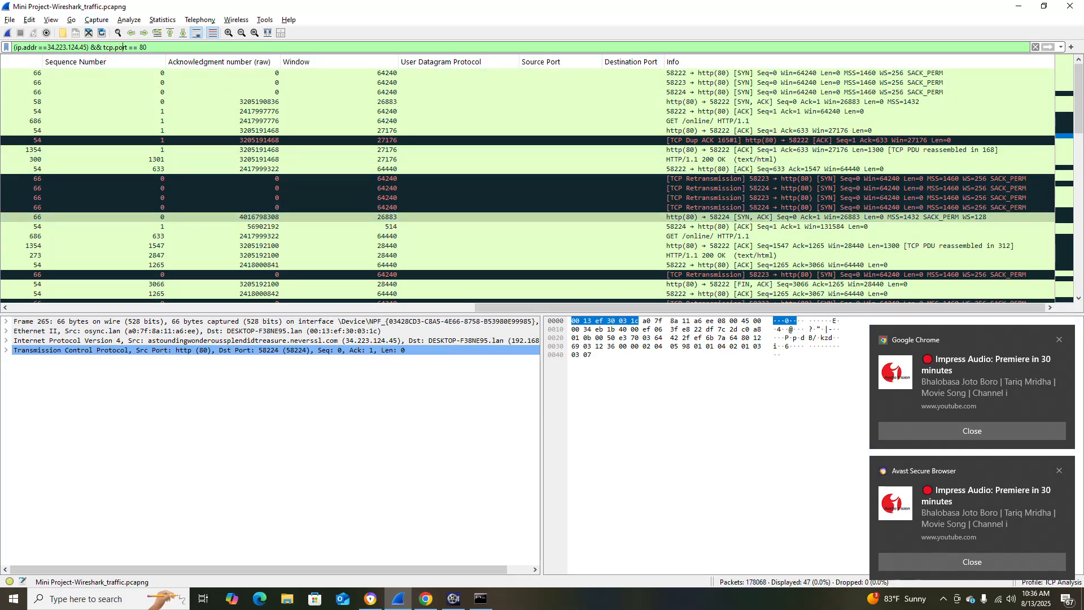
Append && tcp.flags.syn==1 && tcp.flags.ack==0 to the display filter, dismiss the Chrome notification and apply the filter.
drag(148, 46, 13, 47)
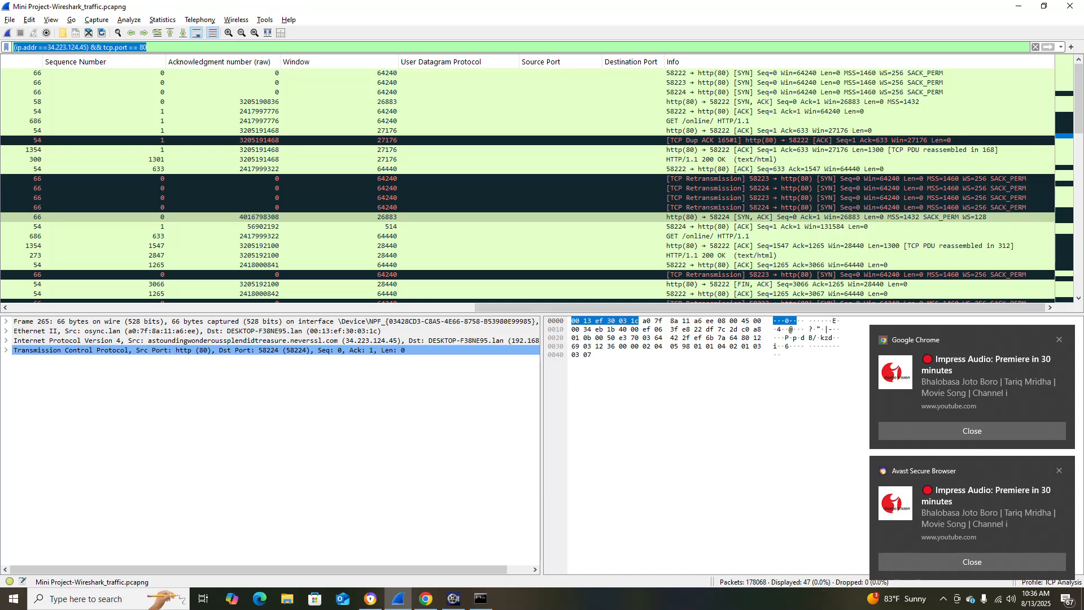
click(149, 47)
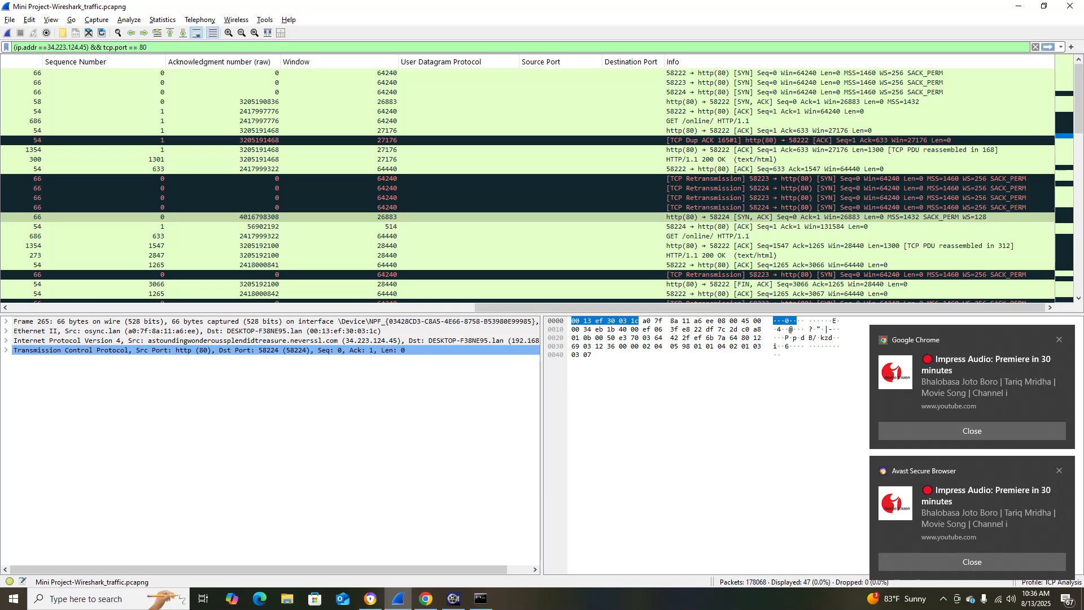
text(&&)
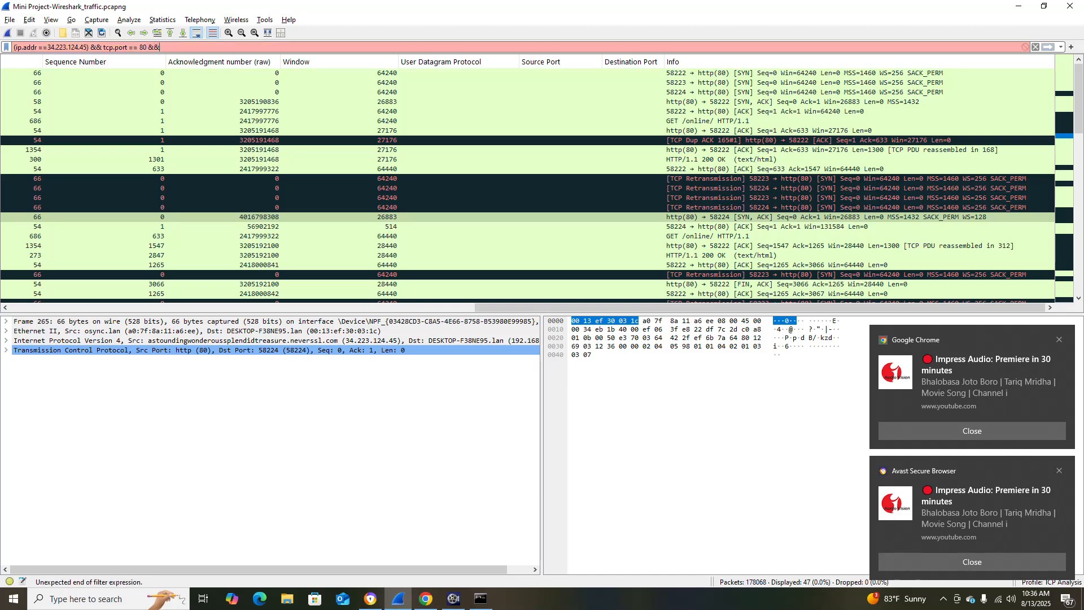
key(alt+Tab)
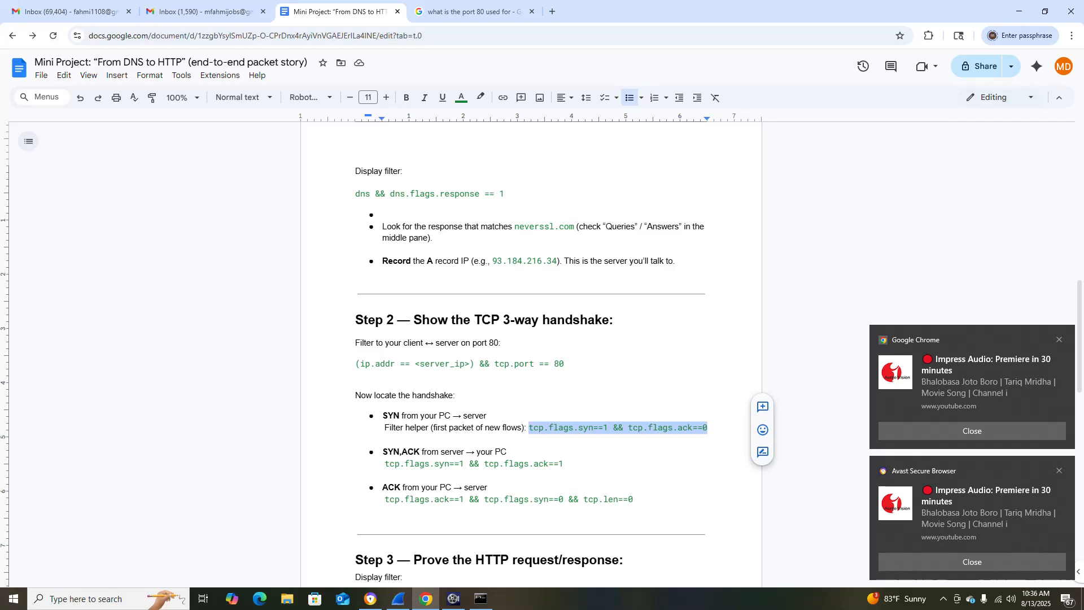
key(alt+Tab)
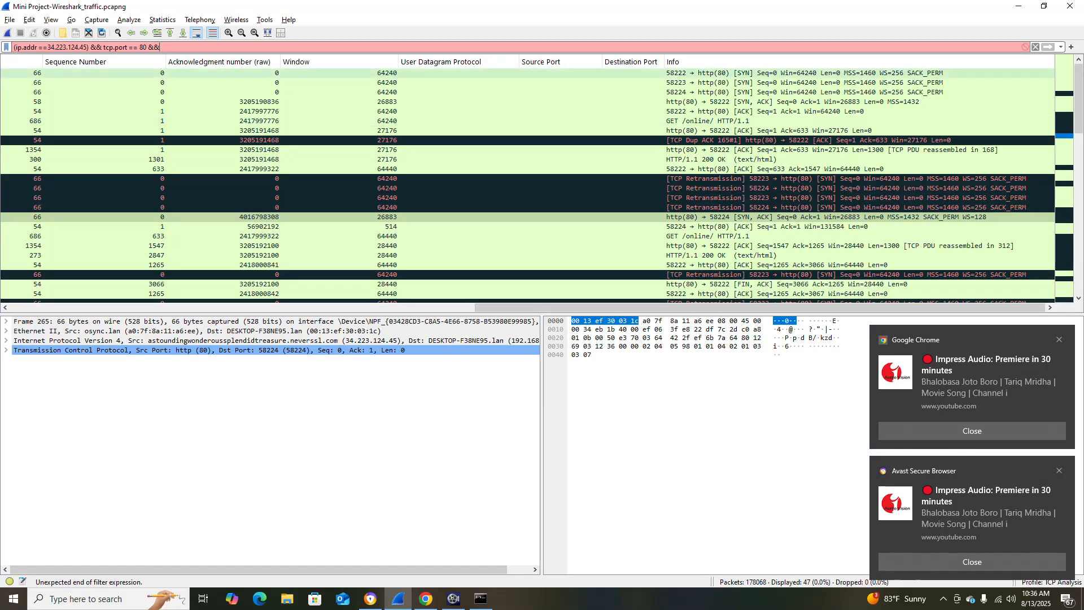
key(ctrl+v)
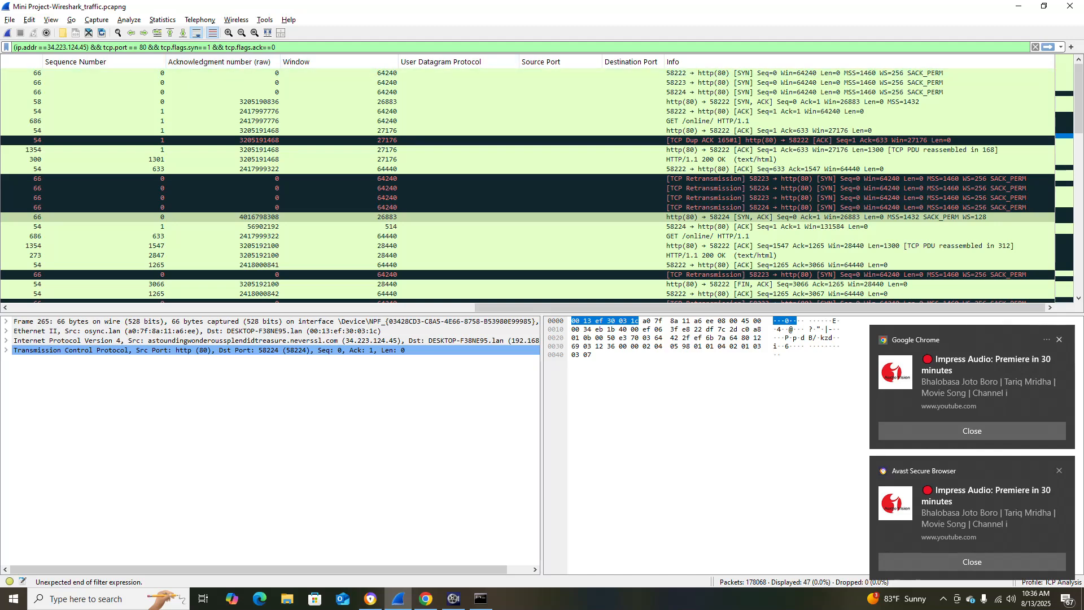
click(1059, 340)
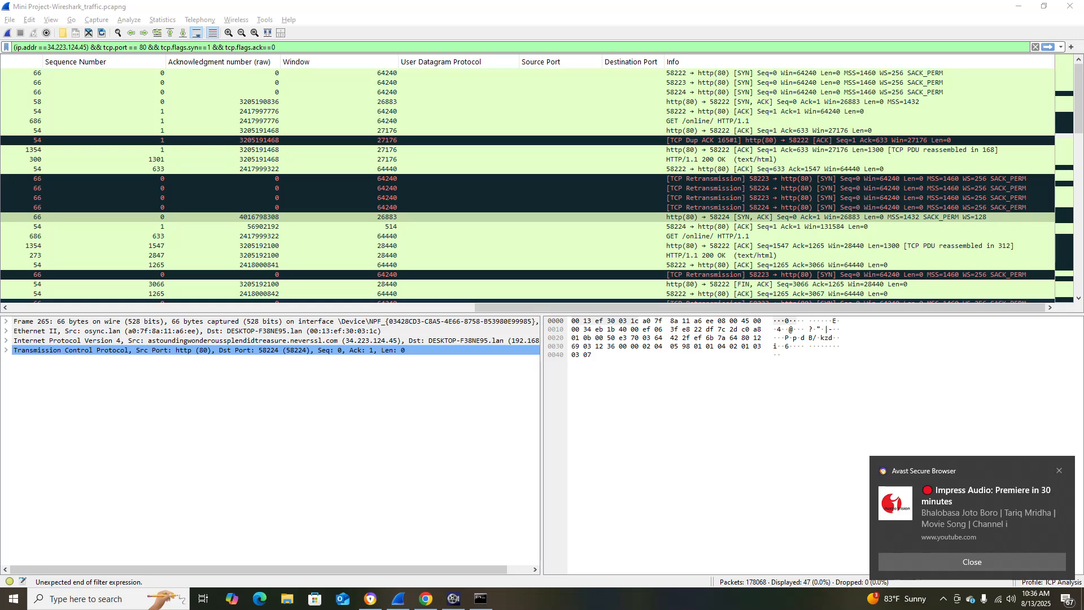
drag(759, 307, 296, 307)
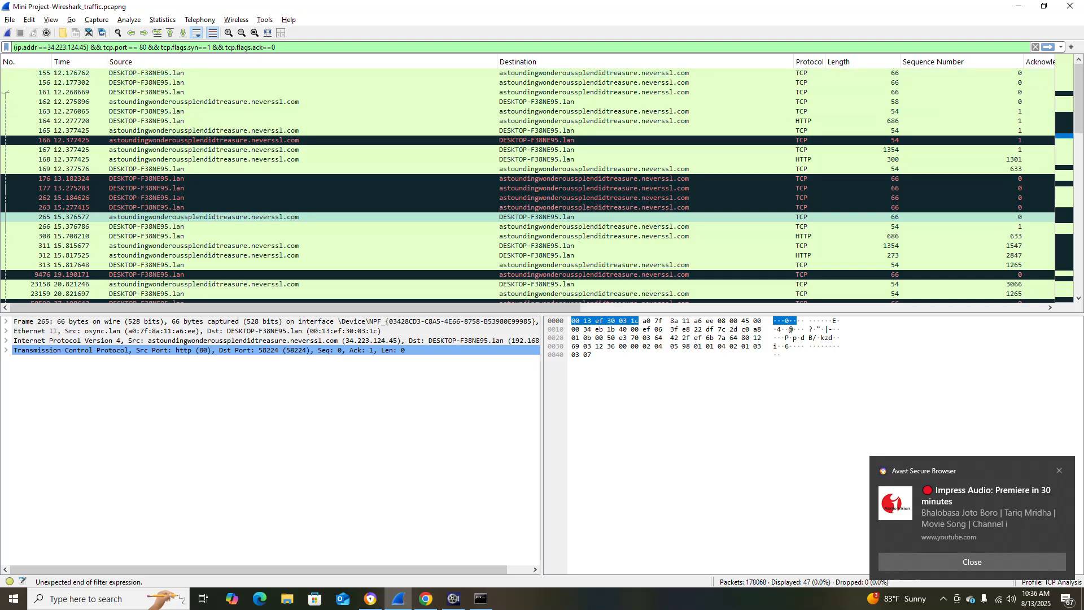
click(1048, 47)
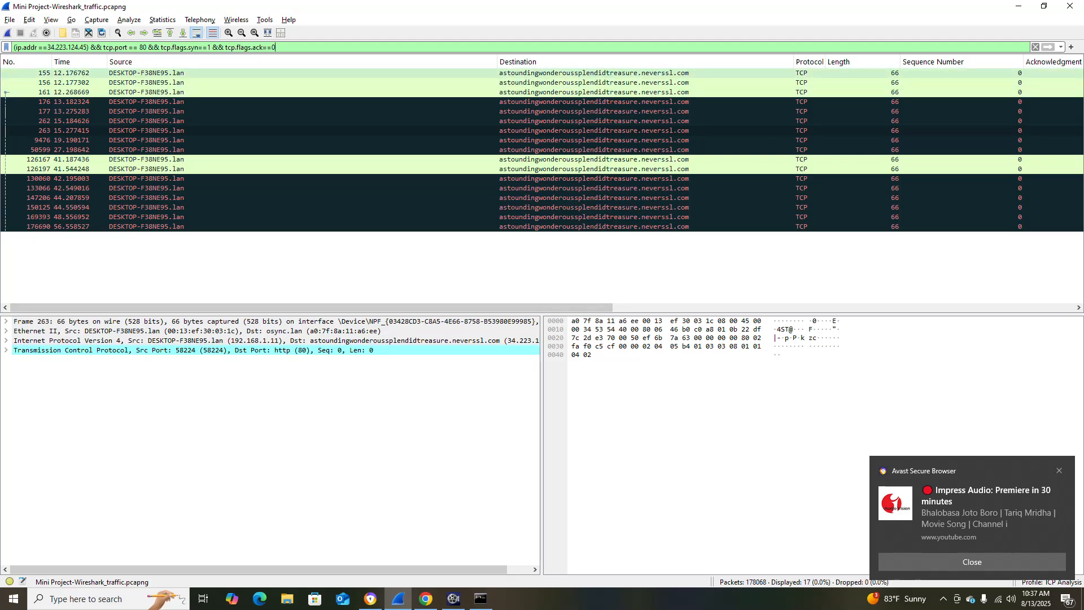
Select the first SYN packet in the filtered list and review its Info, source and destination columns.
click(294, 73)
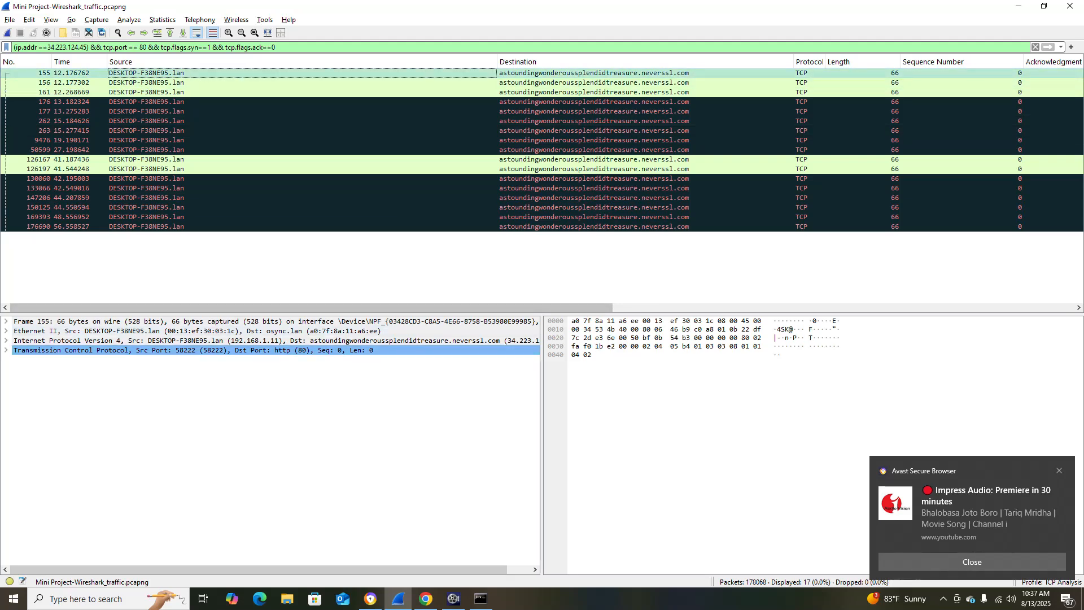
drag(339, 308, 774, 308)
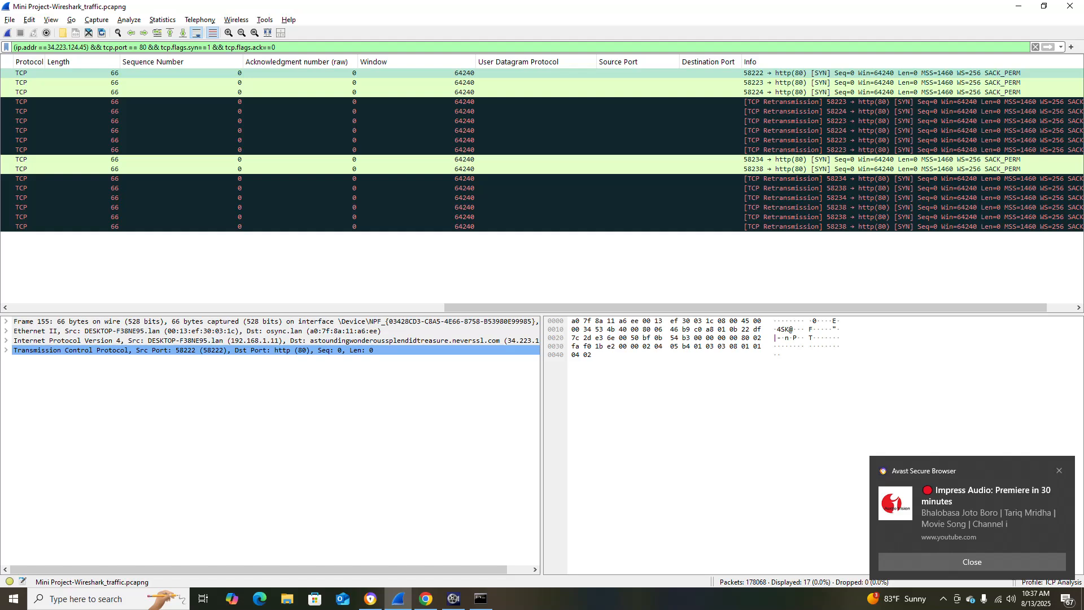
drag(508, 308, 70, 308)
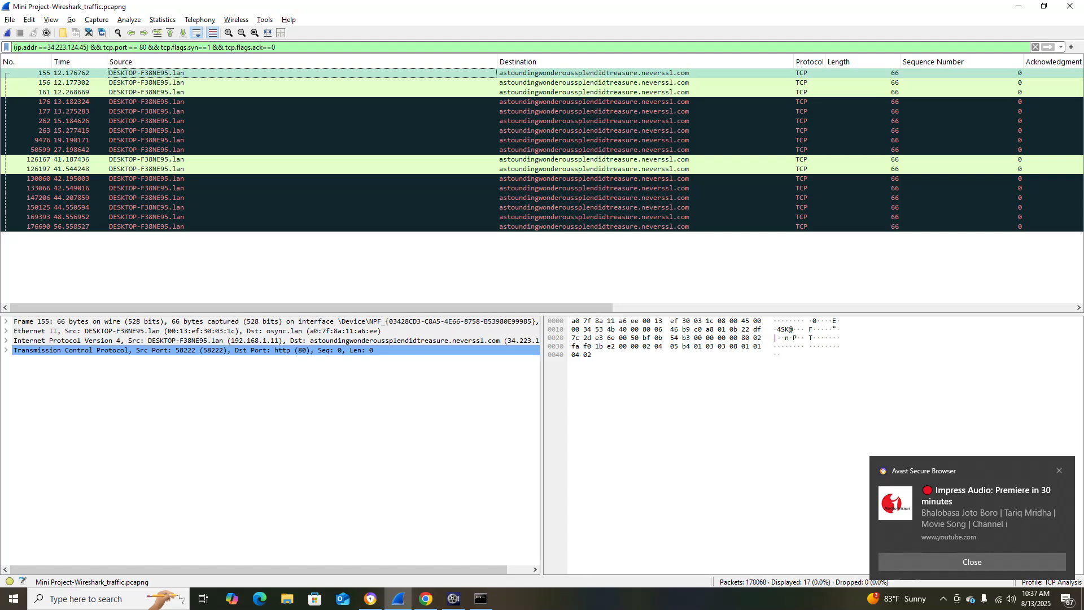
Check the SYN,ACK filter in the project document, change the display filter's ending to tcp.flags.ack==1 and apply it.
click(277, 47)
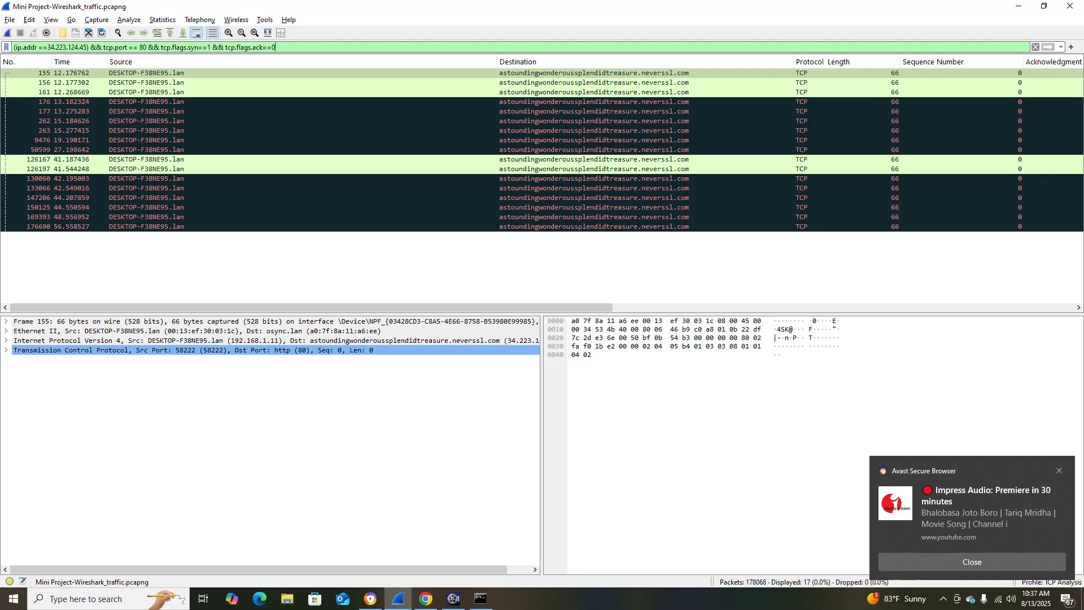
key(alt+Tab)
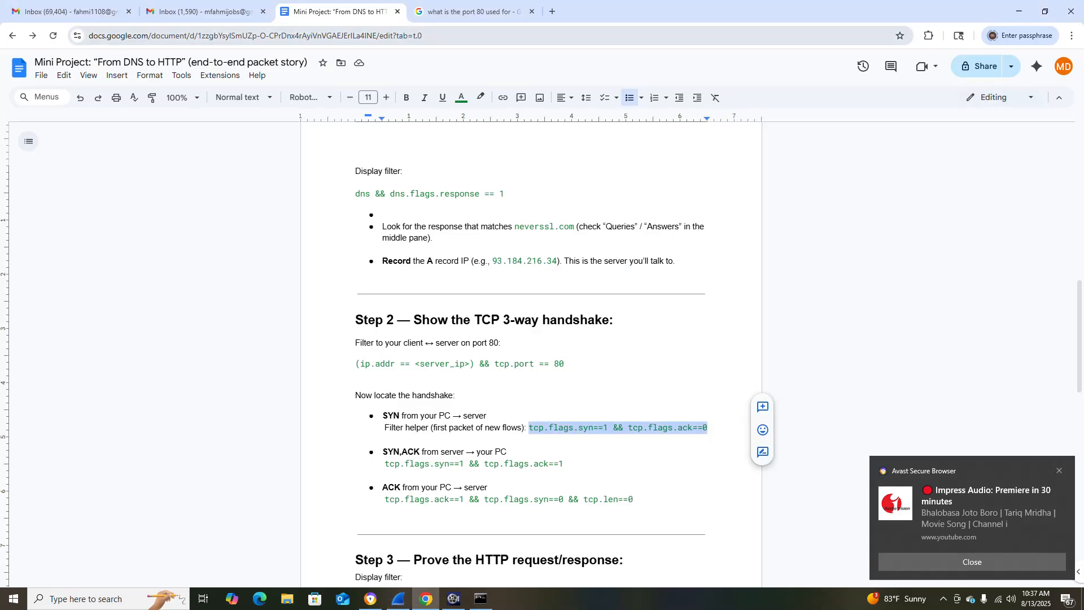
key(alt+Tab)
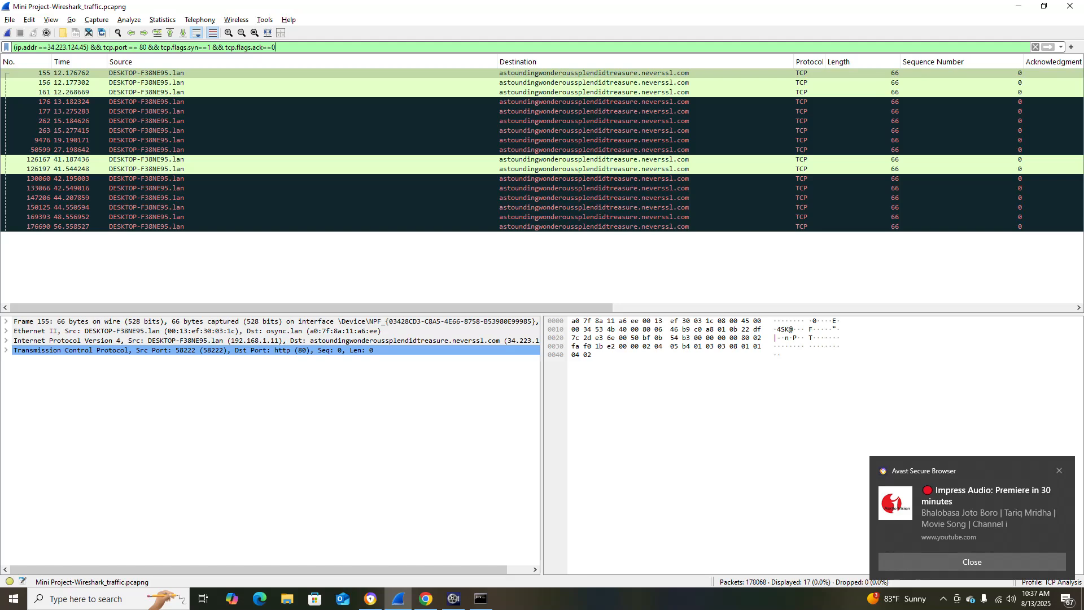
click(594, 73)
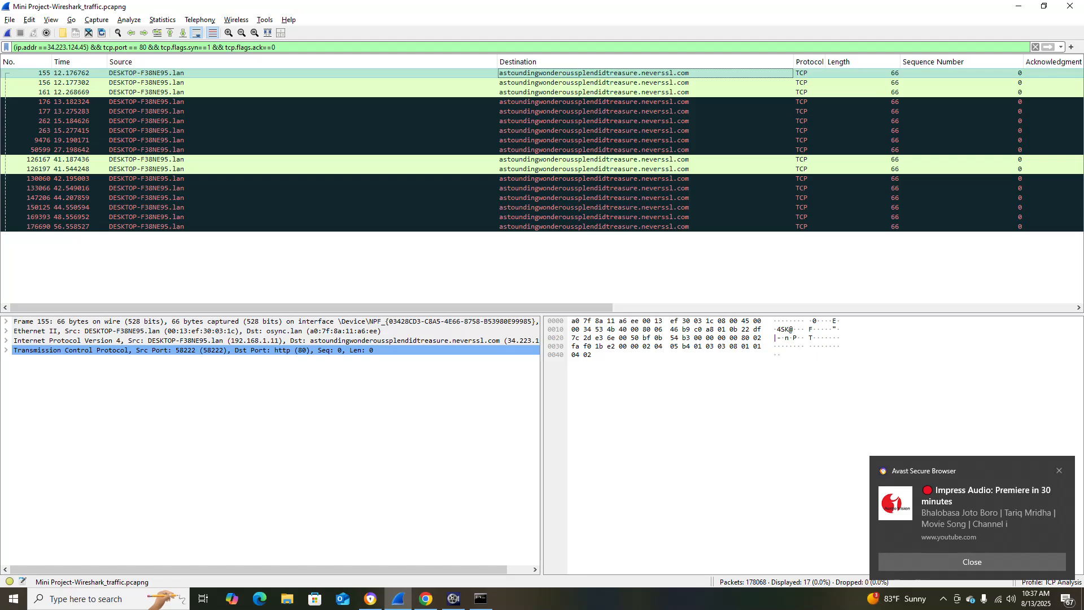
text(1)
key(BackSpace)
key(BackSpace)
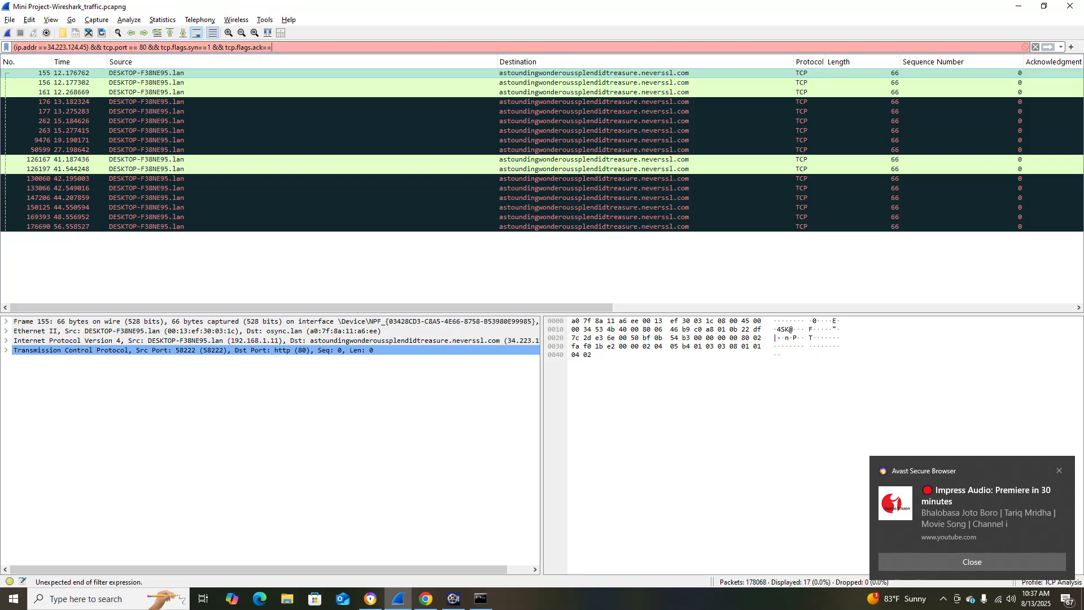
text(1)
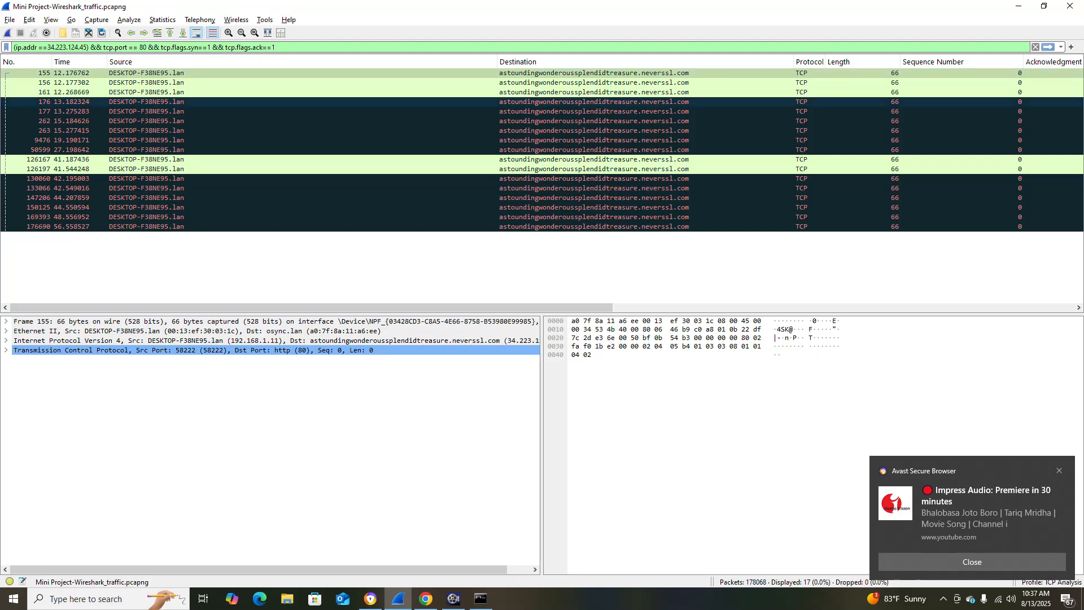
key(Return)
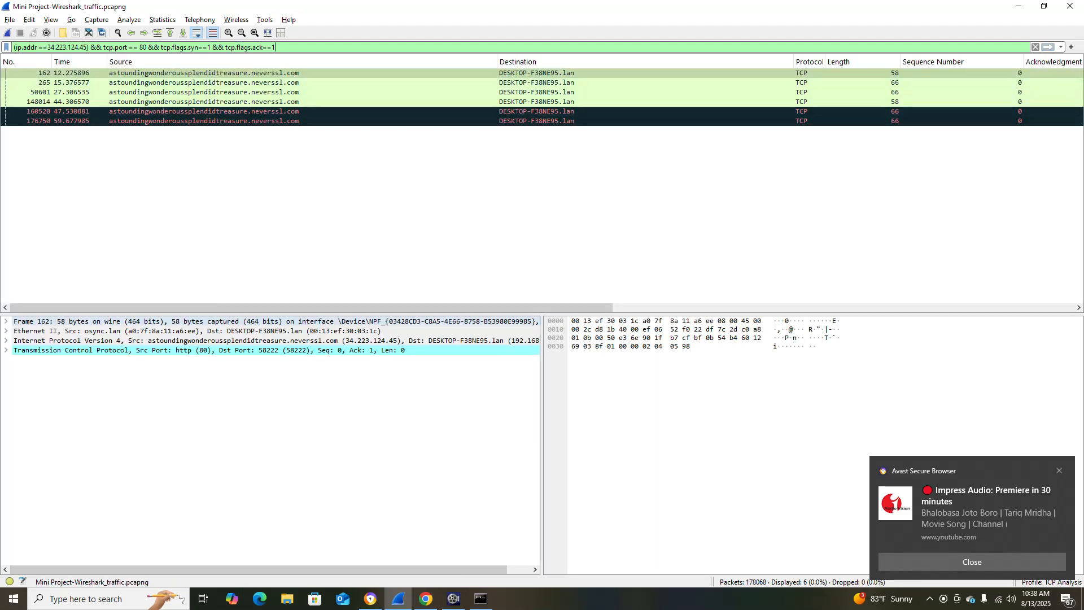
Review the Info and address columns of the SYN, ACK packets against the handshake instructions in the project document.
drag(316, 308, 761, 307)
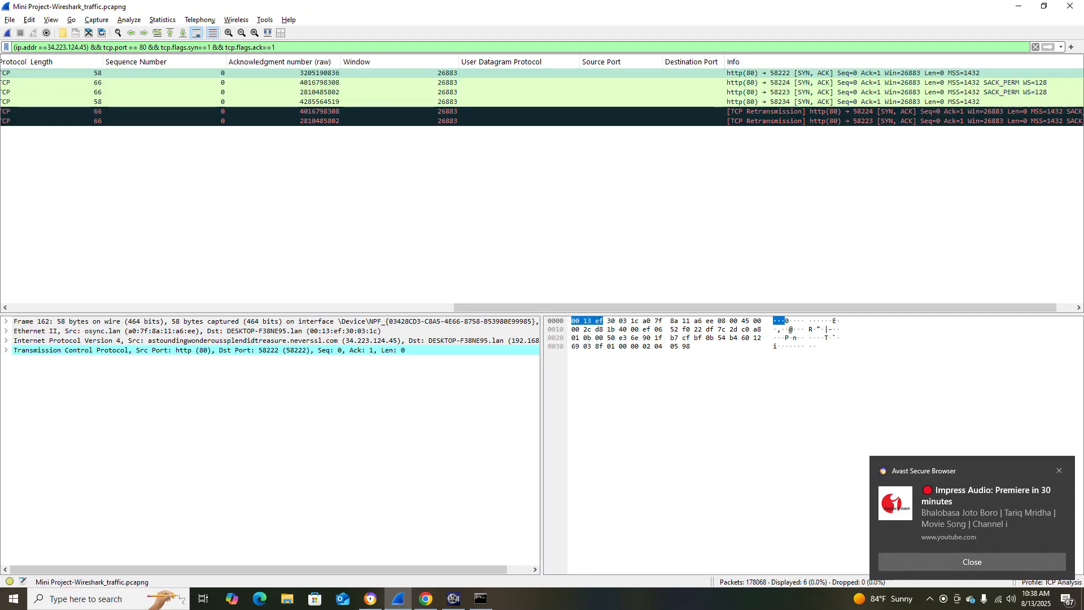
drag(587, 308, 138, 309)
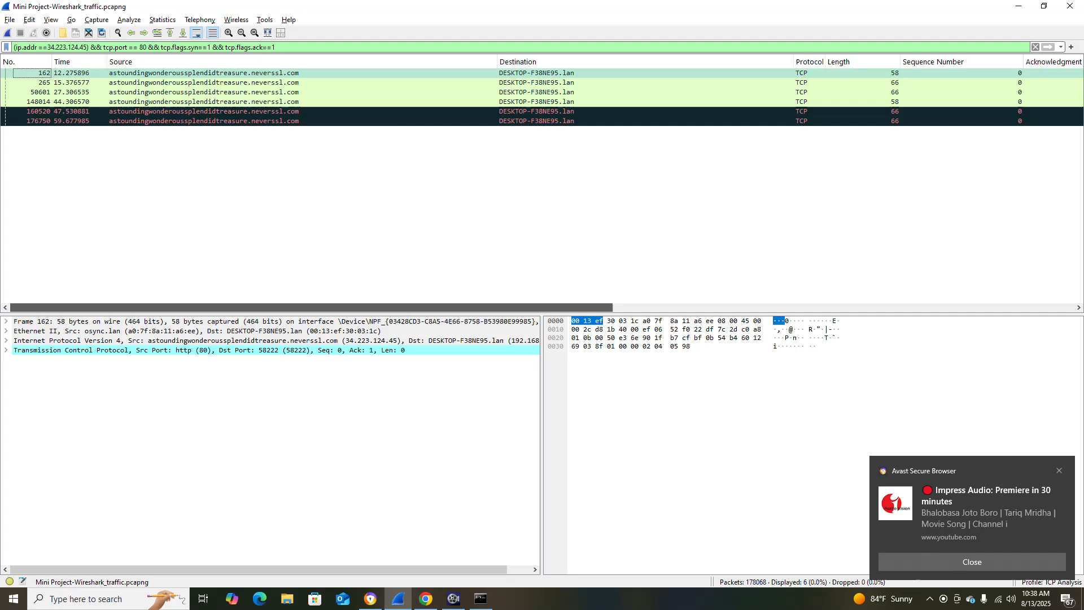
key(alt+Tab)
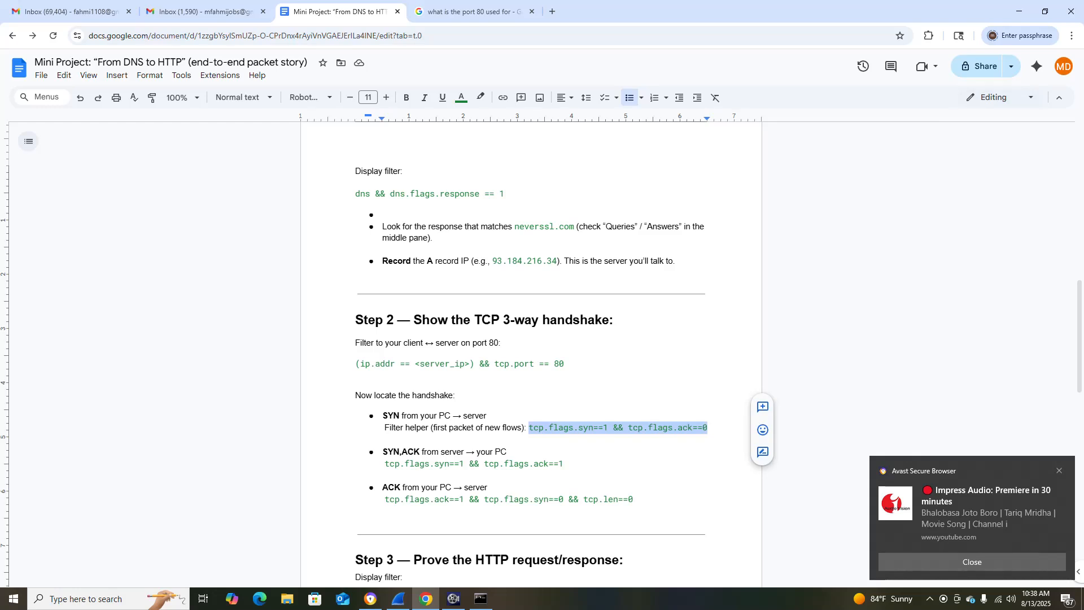
key(alt+Tab)
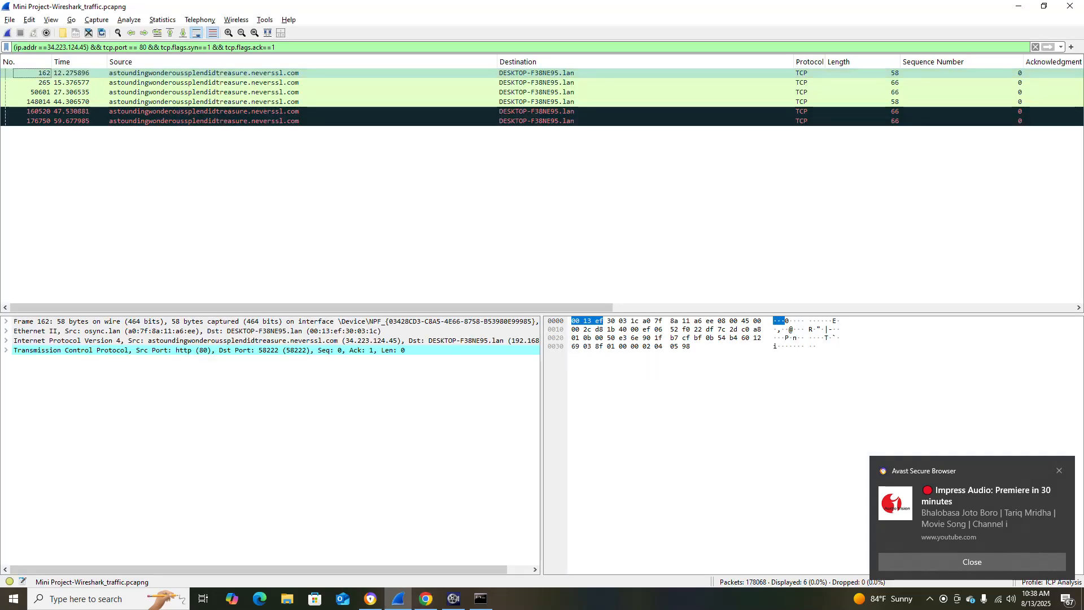
Copy the ACK filter tcp.flags.ack==1 && tcp.flags.syn==0 && tcp.len==0 from the document in Chrome and return to Wireshark.
key(alt+Tab)
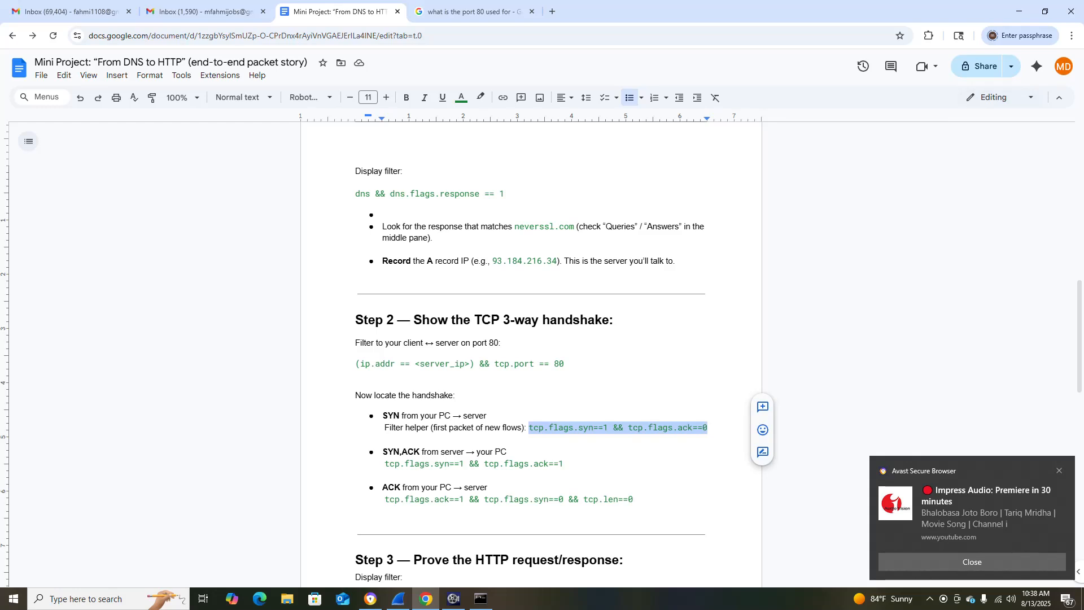
drag(383, 499, 633, 499)
key(ctrl+c)
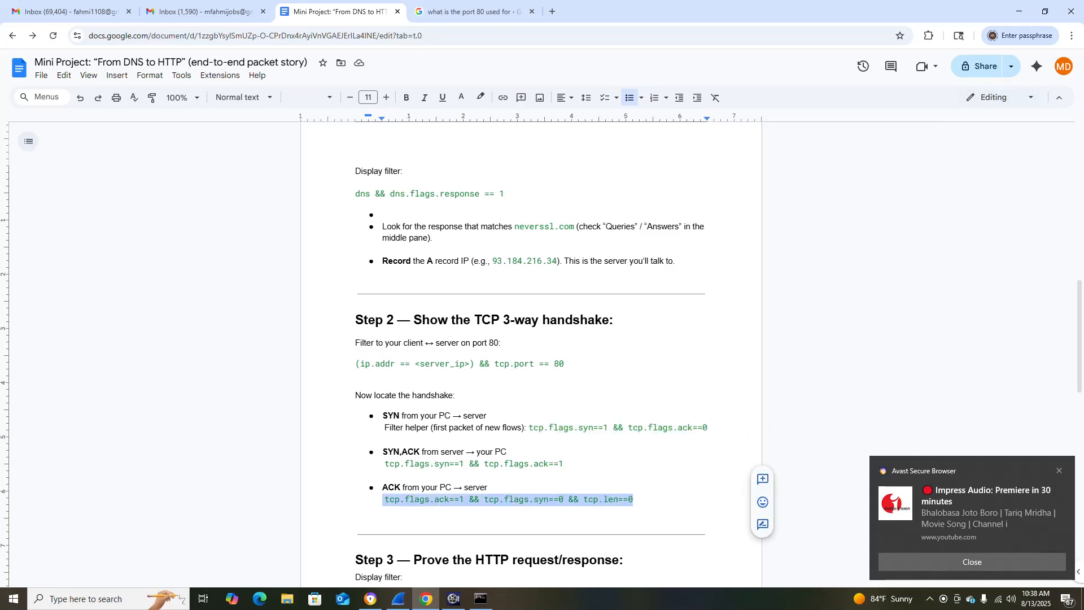
key(alt+Tab)
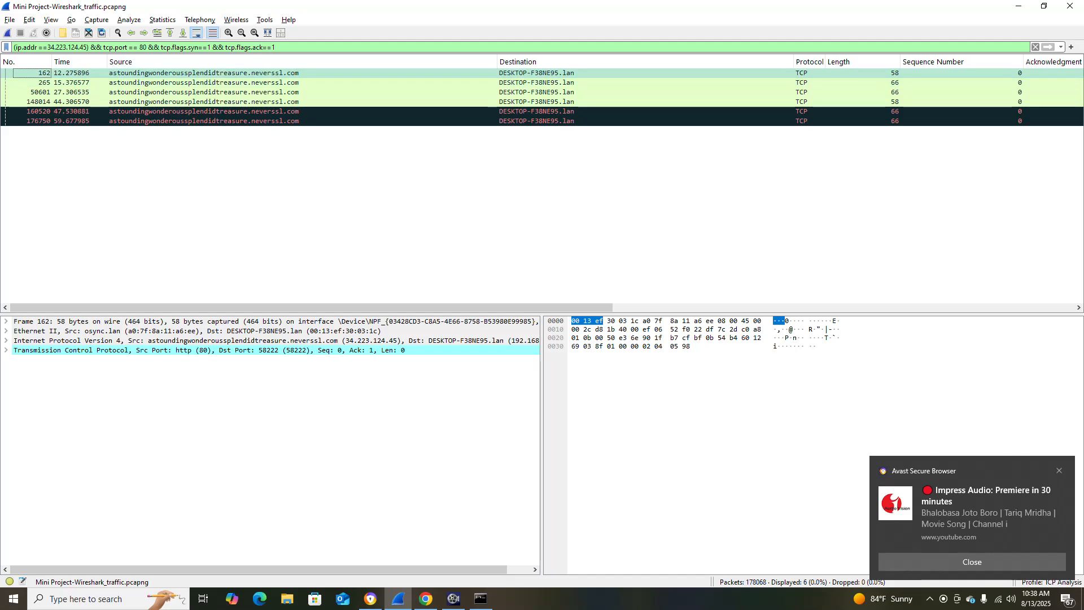
Replace the filter's flag conditions with tcp.flags.ack==1 && tcp.flags.syn==0 && tcp.len==0, apply it and review the packets' Info column.
drag(159, 47, 276, 46)
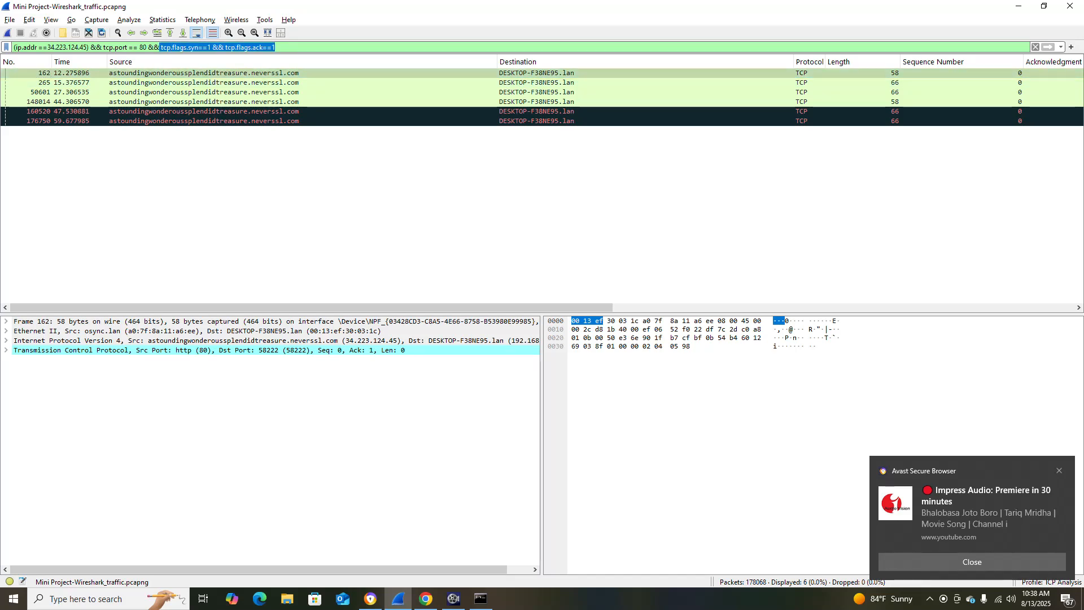
key(ctrl+v)
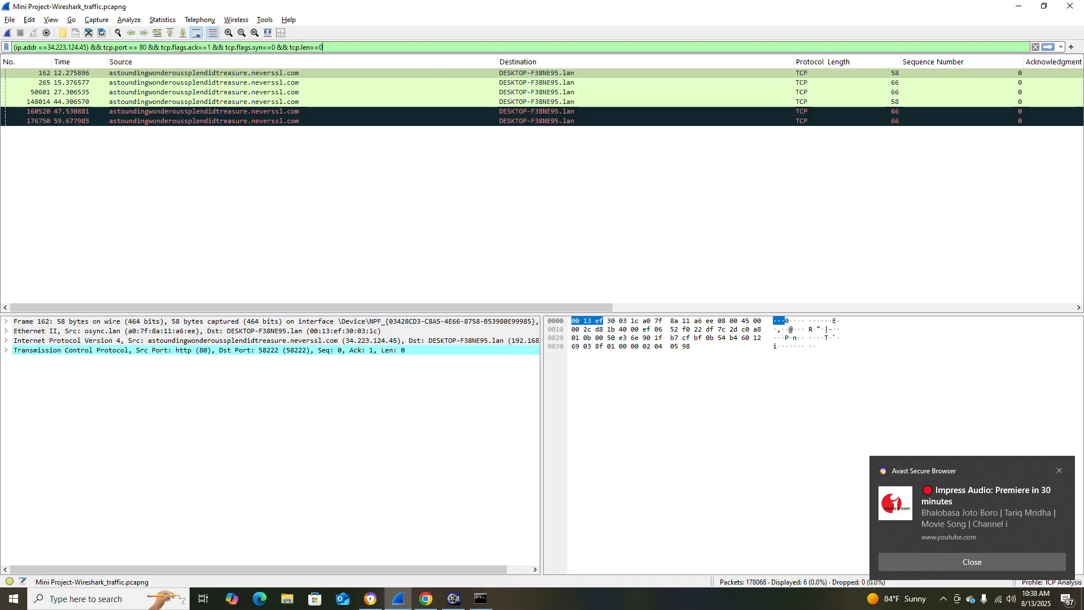
key(Return)
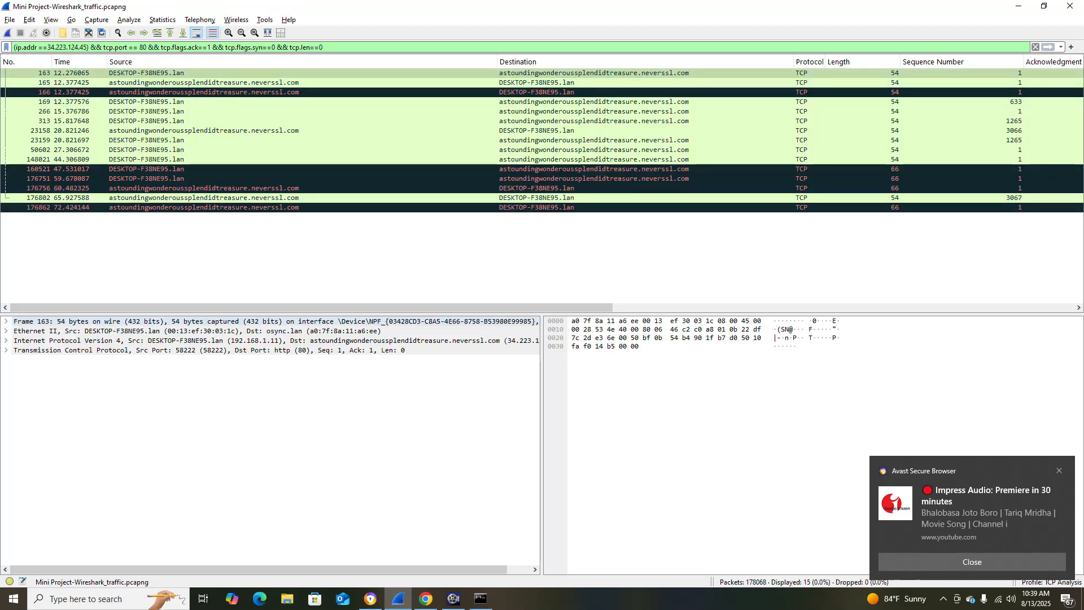
drag(312, 308, 684, 308)
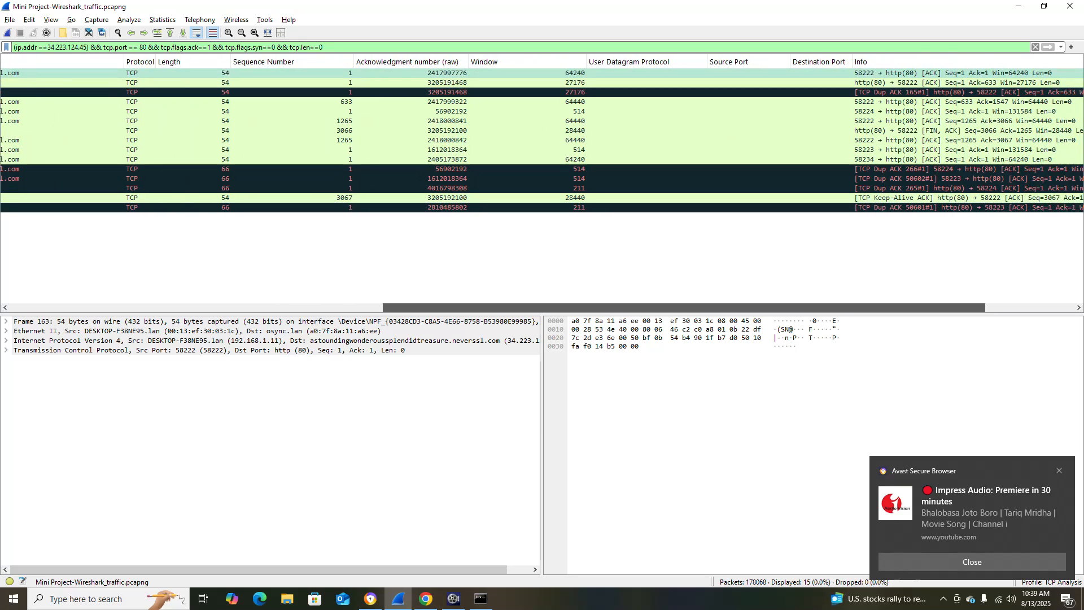
Follow the TCP stream of the first listed ACK packet, number 163, and close the stream window.
drag(685, 308, 312, 308)
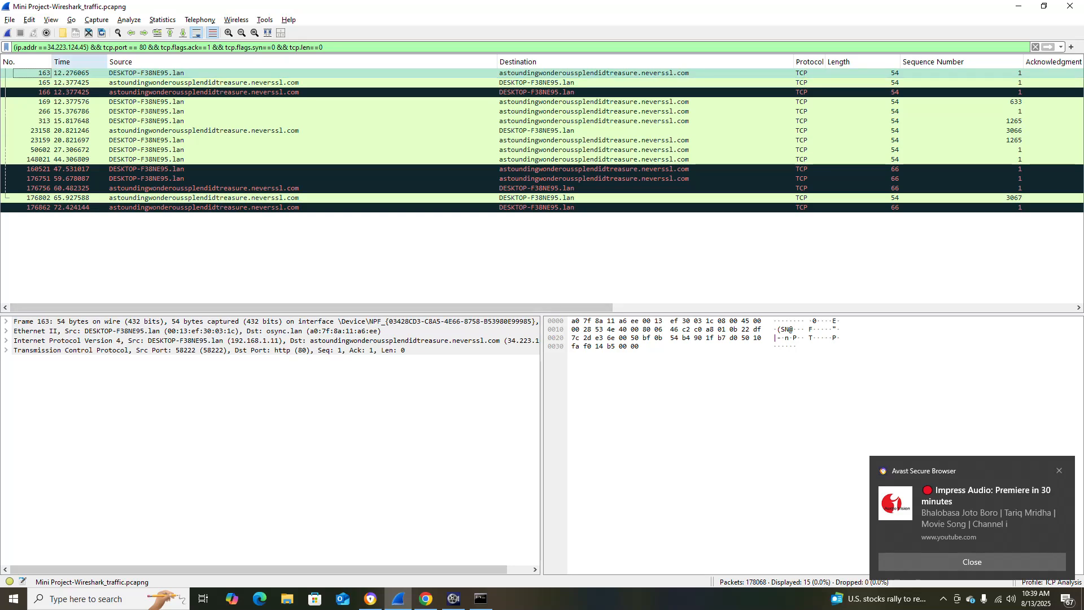
right_click(129, 73)
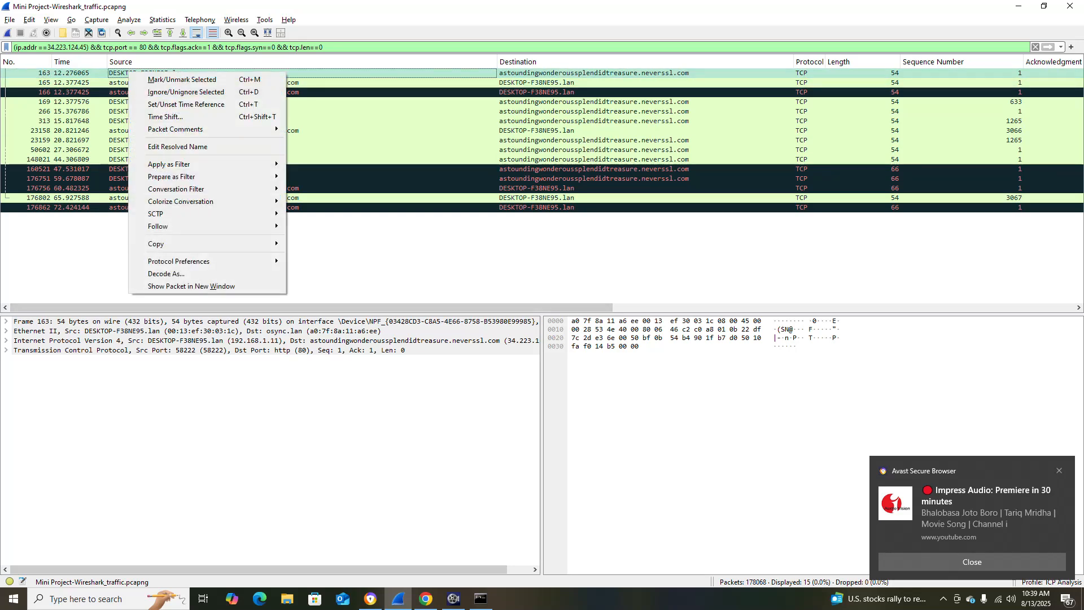
mouse_move(163, 213)
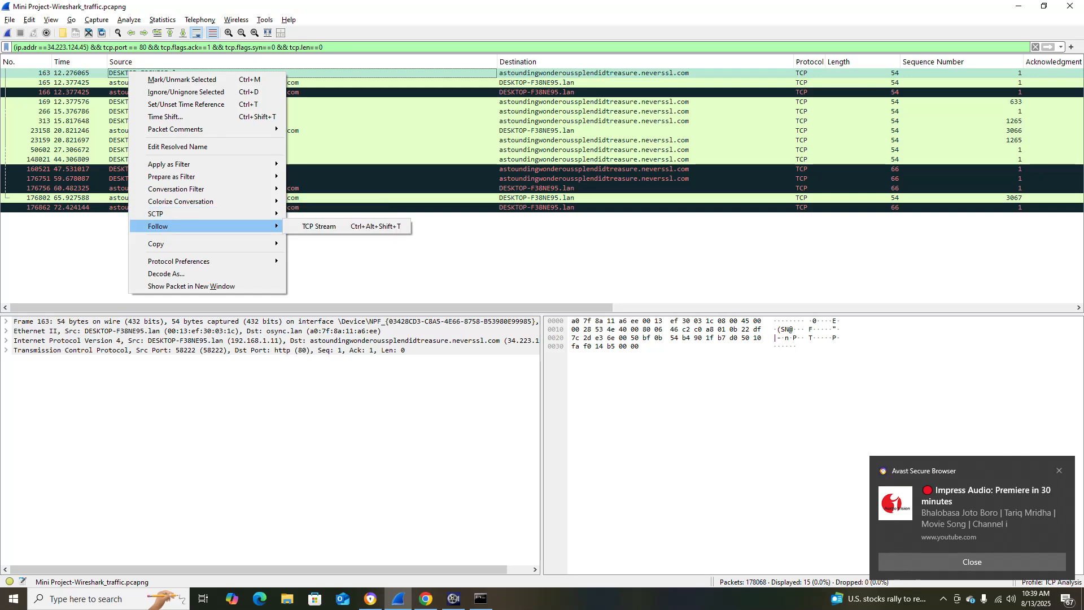
click(316, 226)
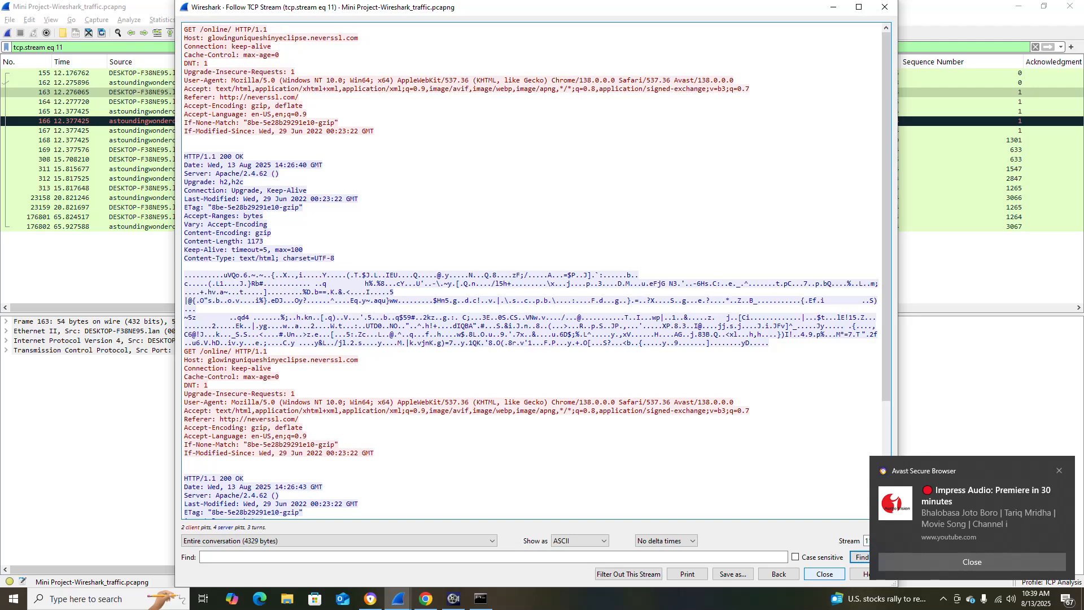
click(824, 574)
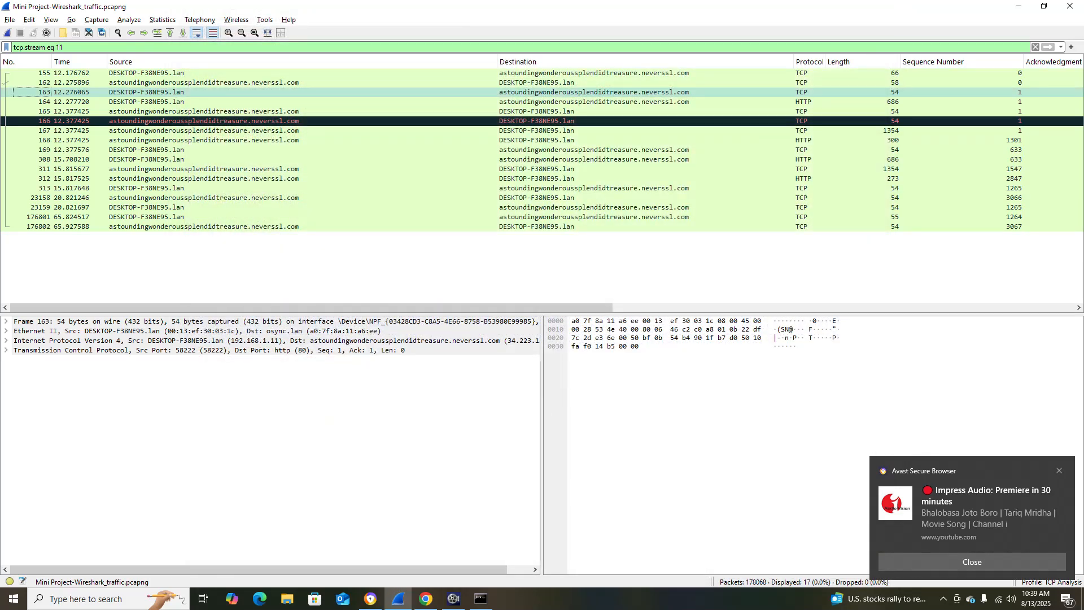
Review the Info column of the followed stream's packets and compare it with the handshake instructions in the project document in Chrome, returning to Wireshark.
drag(452, 308, 906, 308)
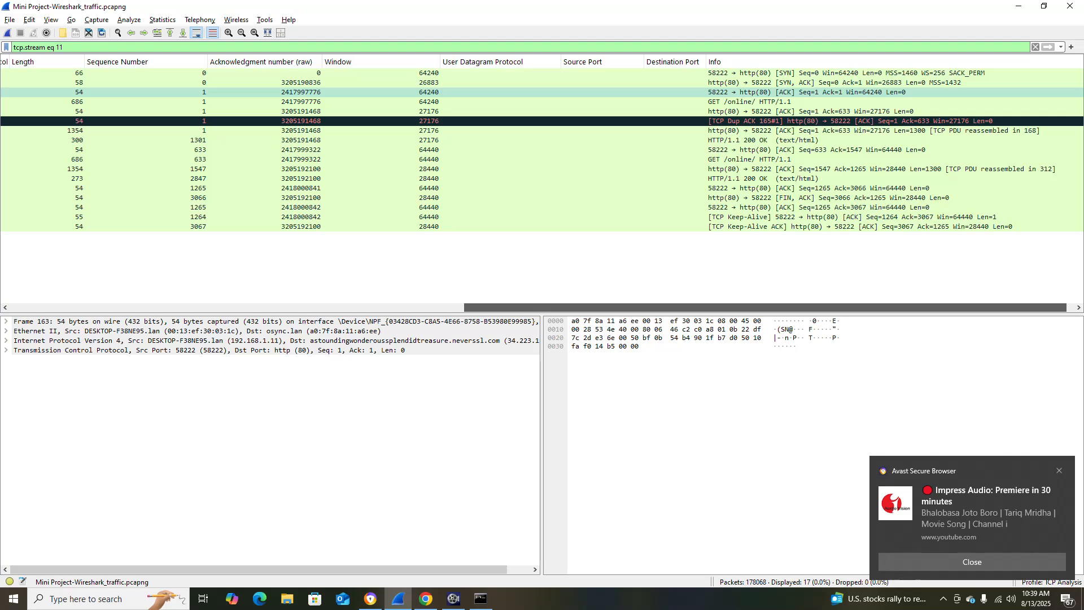
drag(906, 308, 452, 308)
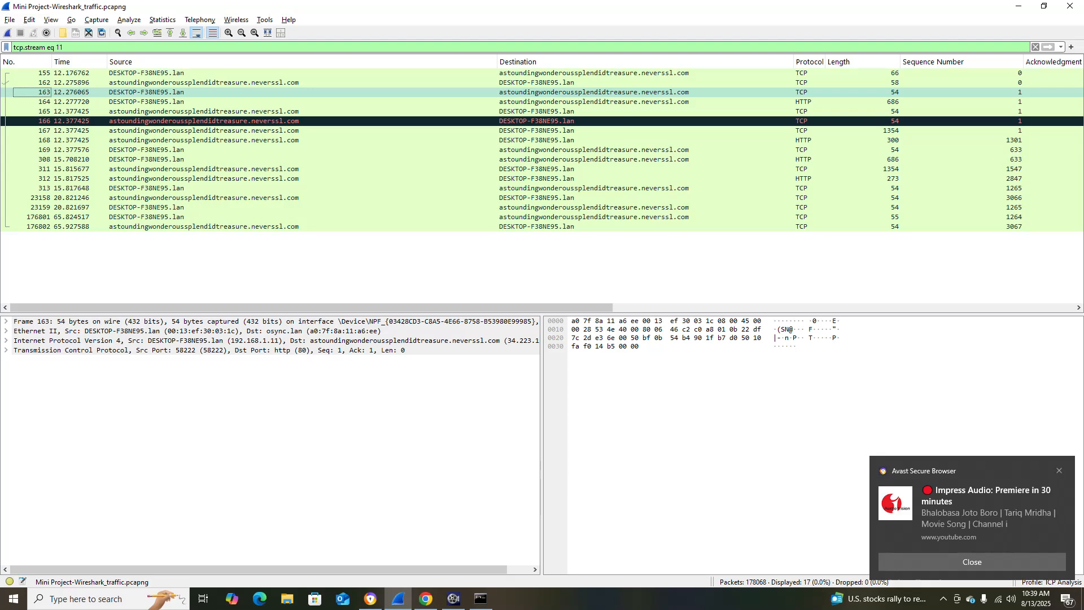
key(alt+Tab)
scroll(531, 339, down, 2)
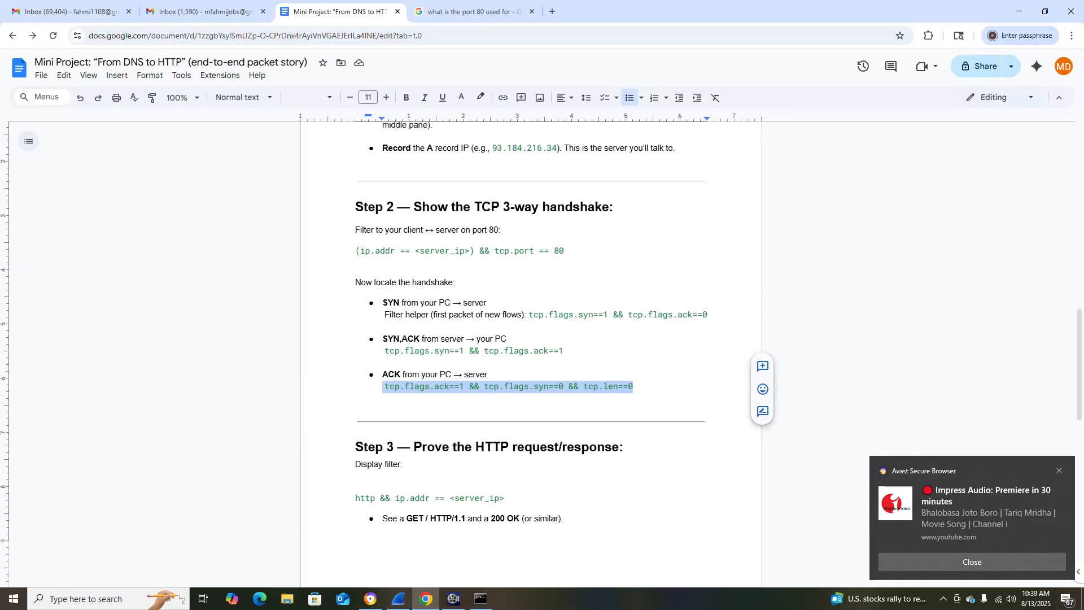
scroll(531, 339, up, 1)
key(alt+Tab)
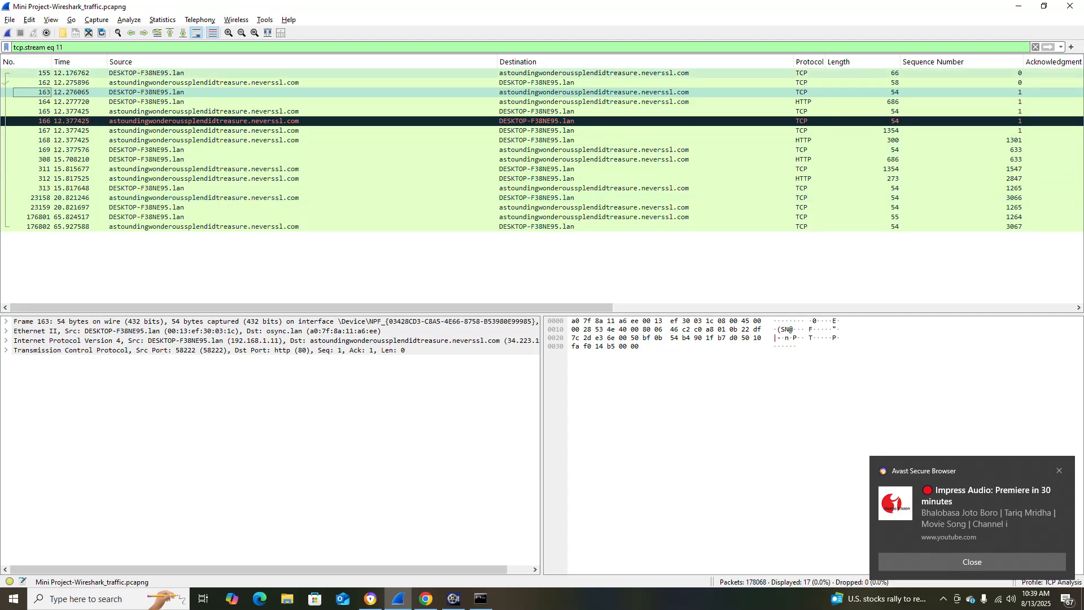
Follow the TCP stream from the SYN packet, number 155.
right_click(131, 73)
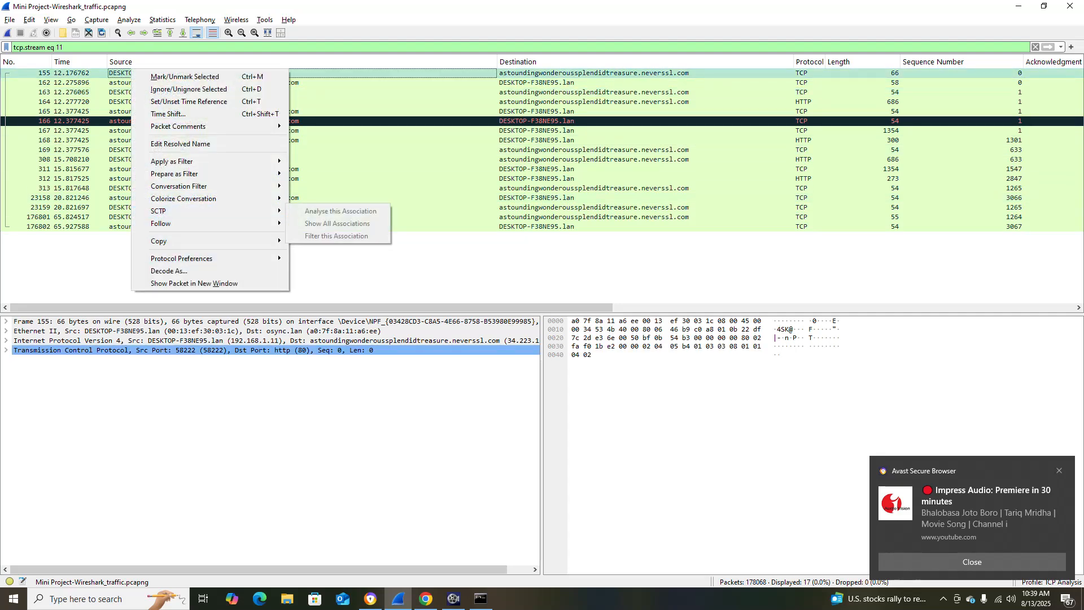
mouse_move(170, 223)
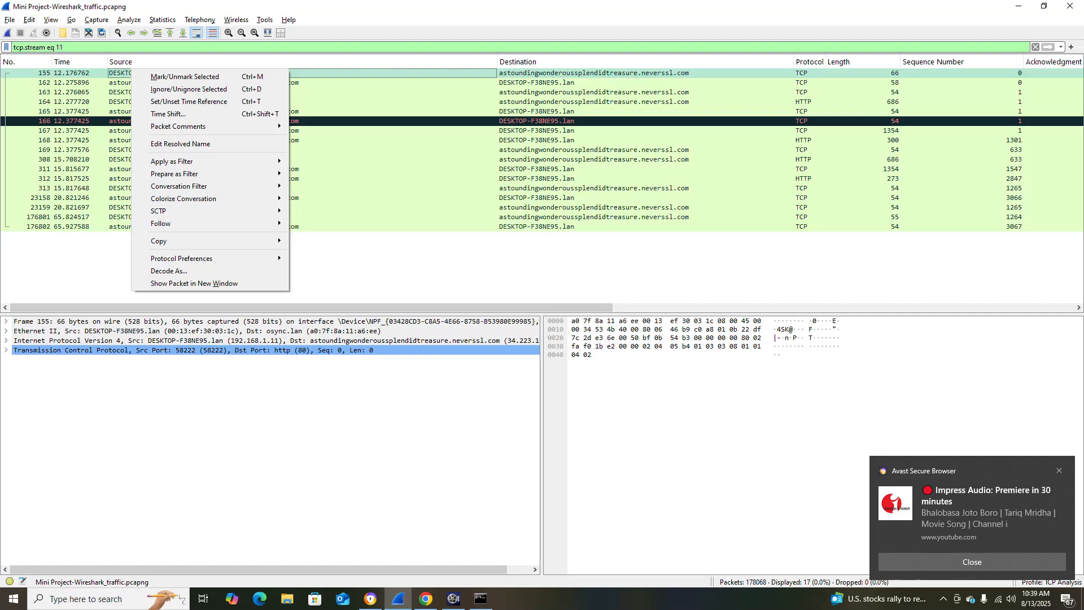
click(322, 223)
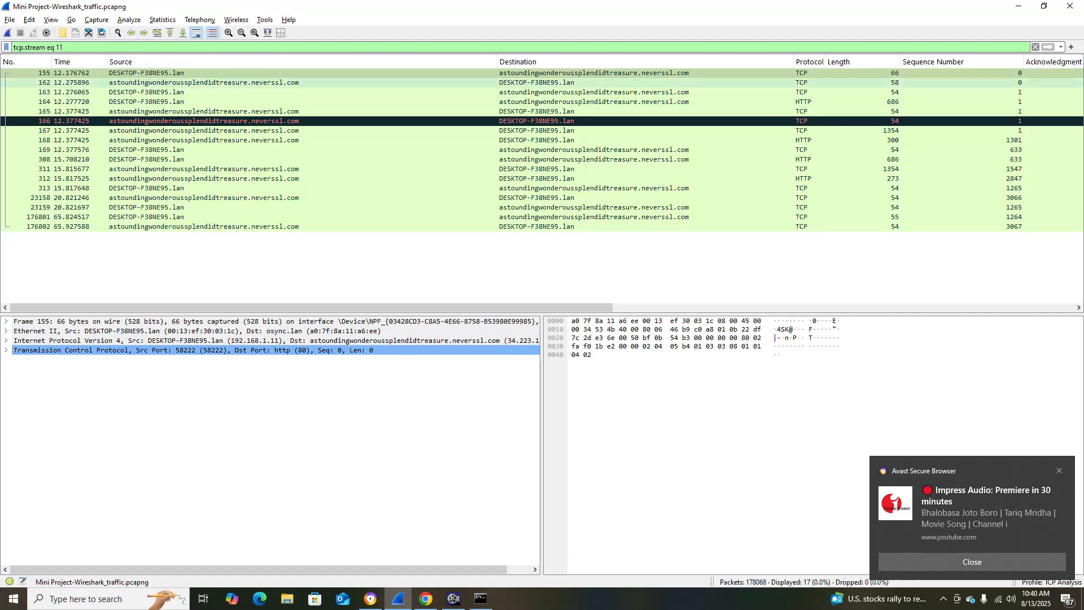
Inspect handshake packets 155, 162 and 163 in turn, checking each one's source, destination and Info columns.
click(225, 73)
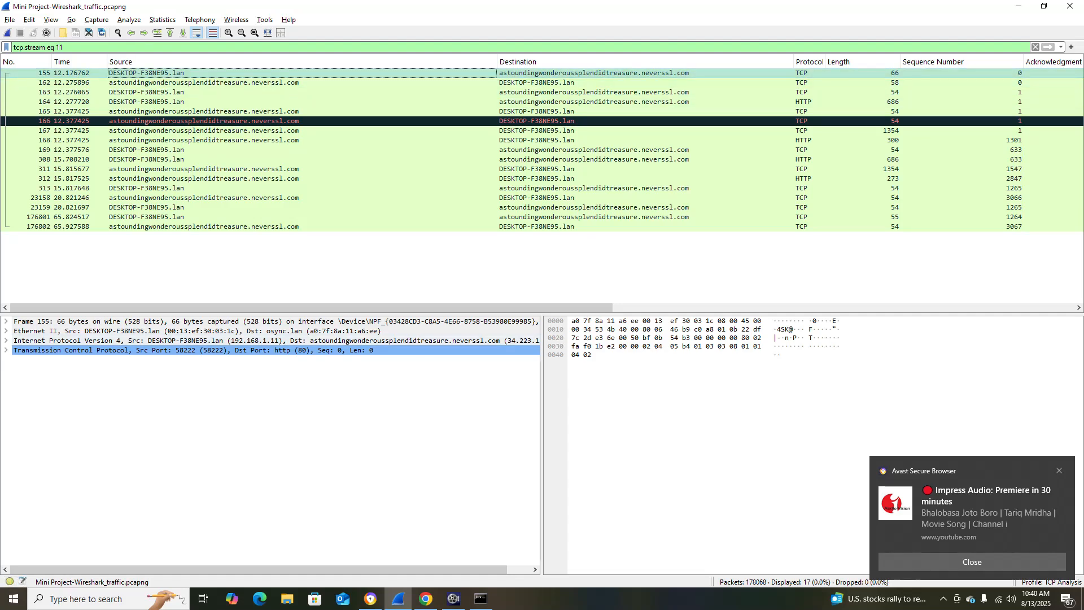
drag(429, 308, 886, 308)
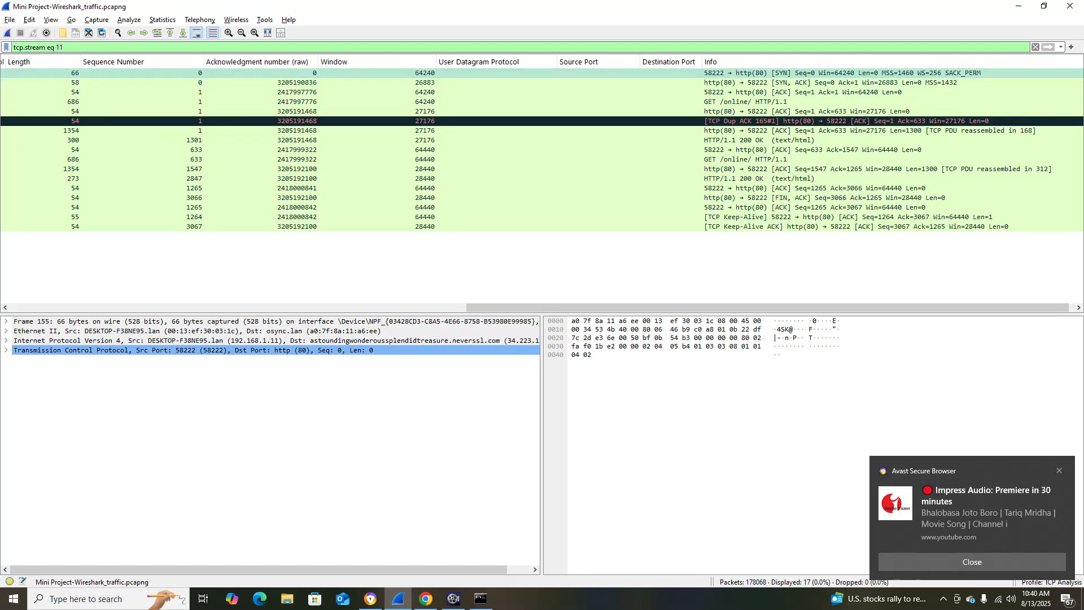
drag(780, 308, 323, 307)
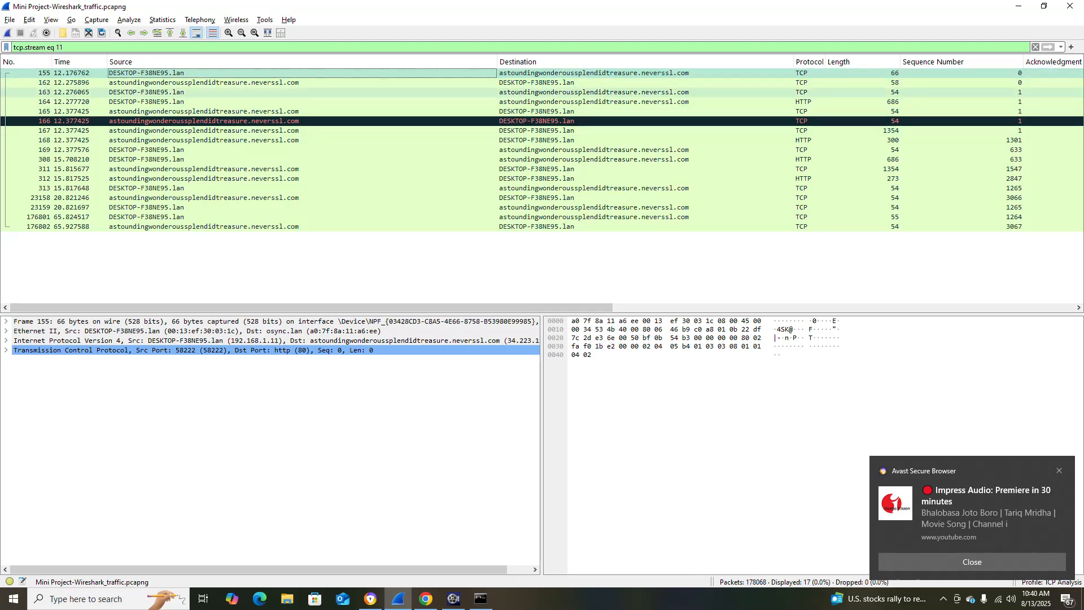
click(271, 82)
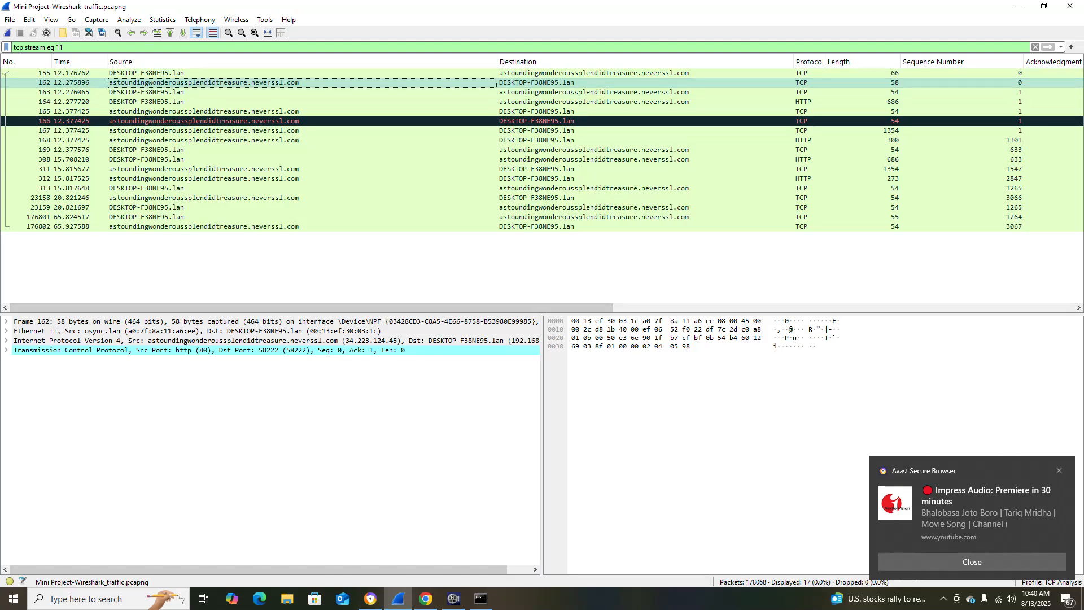
drag(311, 308, 751, 308)
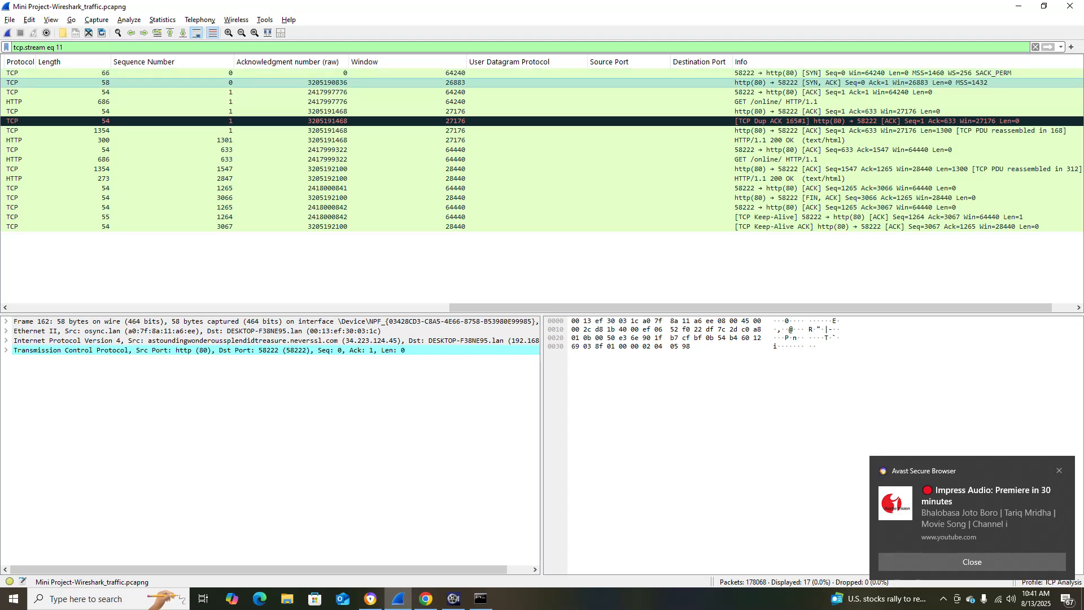
drag(751, 307, 311, 308)
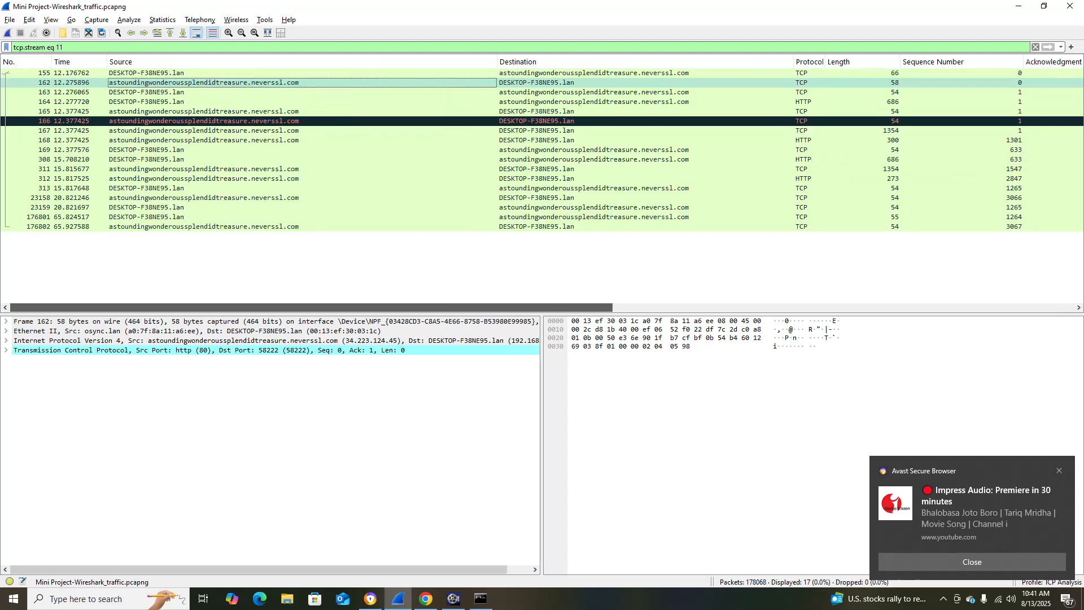
click(311, 92)
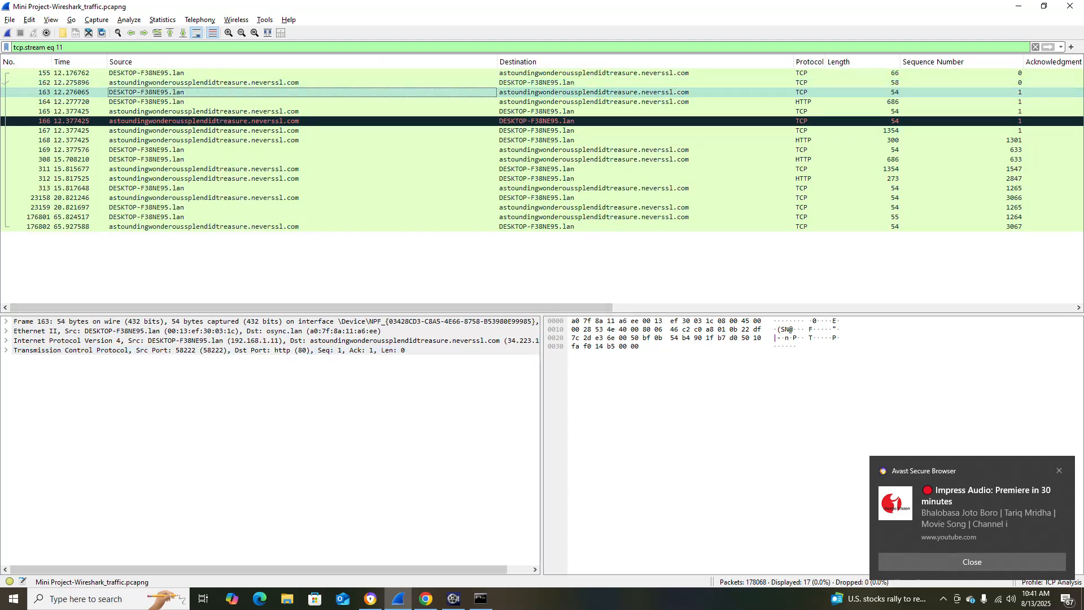
drag(311, 308, 732, 308)
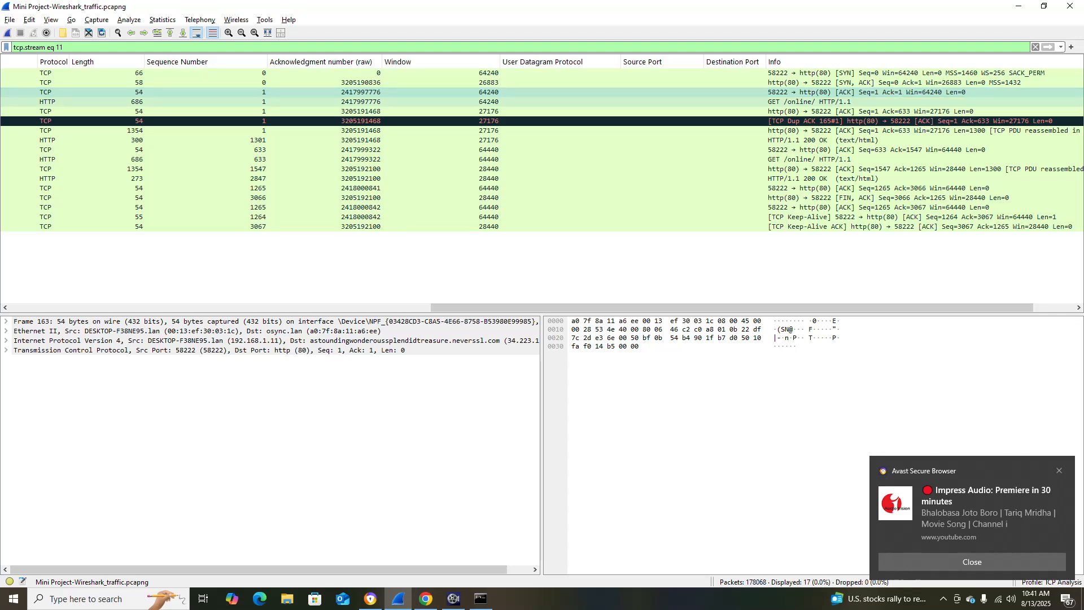
drag(660, 308, 240, 308)
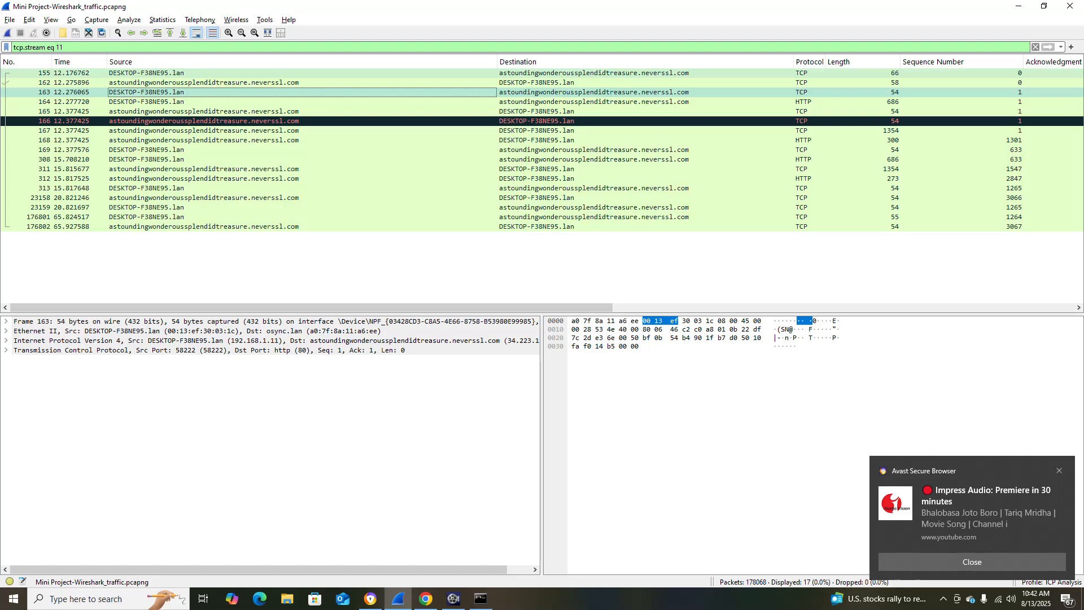
Look up the HTTP display filter in Step 3 of the project document in Chrome and return to Wireshark.
key(alt+Tab)
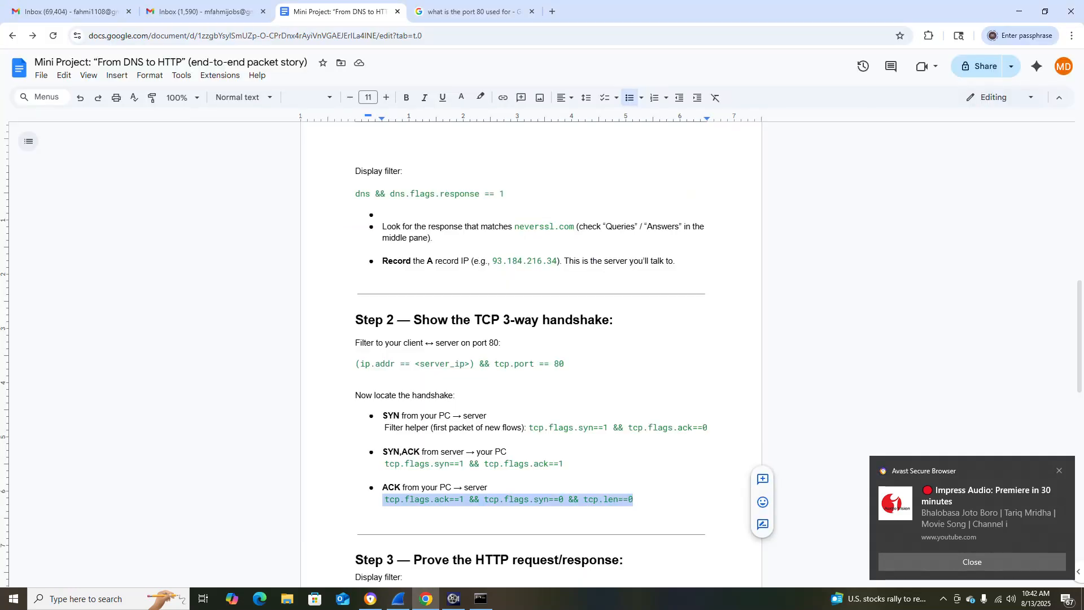
scroll(531, 339, down, 3)
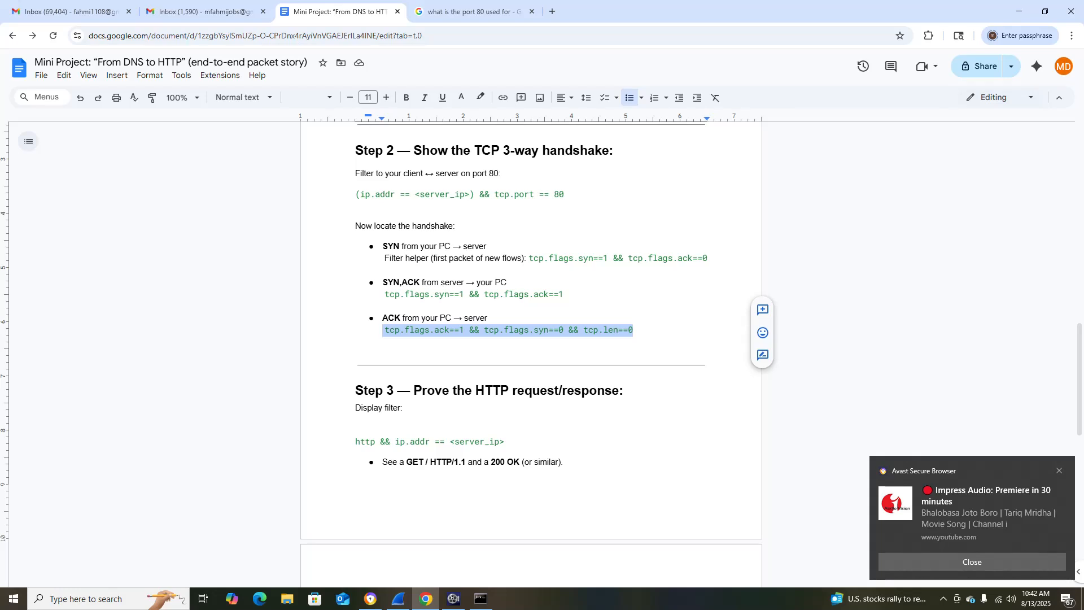
click(357, 441)
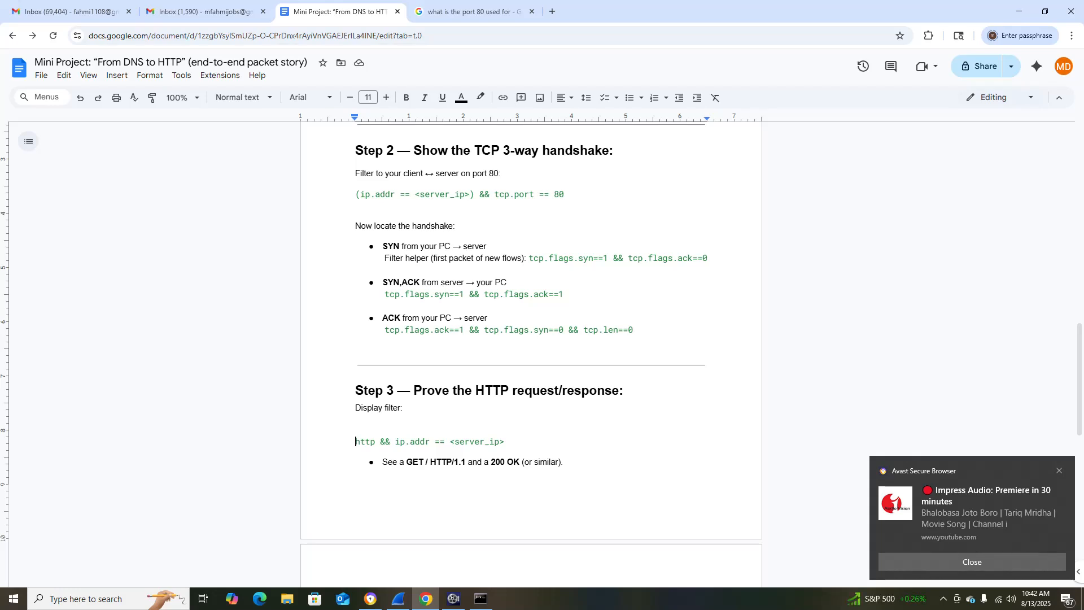
key(alt+Tab)
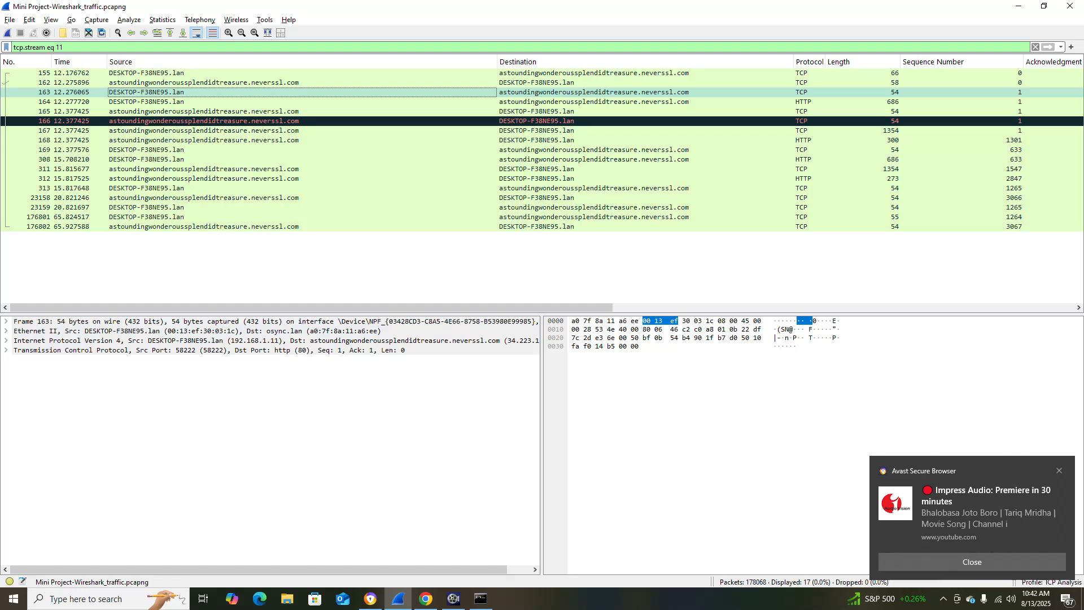
Replace the display filter with http && ip.addr==34.223.124.45, apply it and review the packets' Info column.
drag(64, 47, 13, 47)
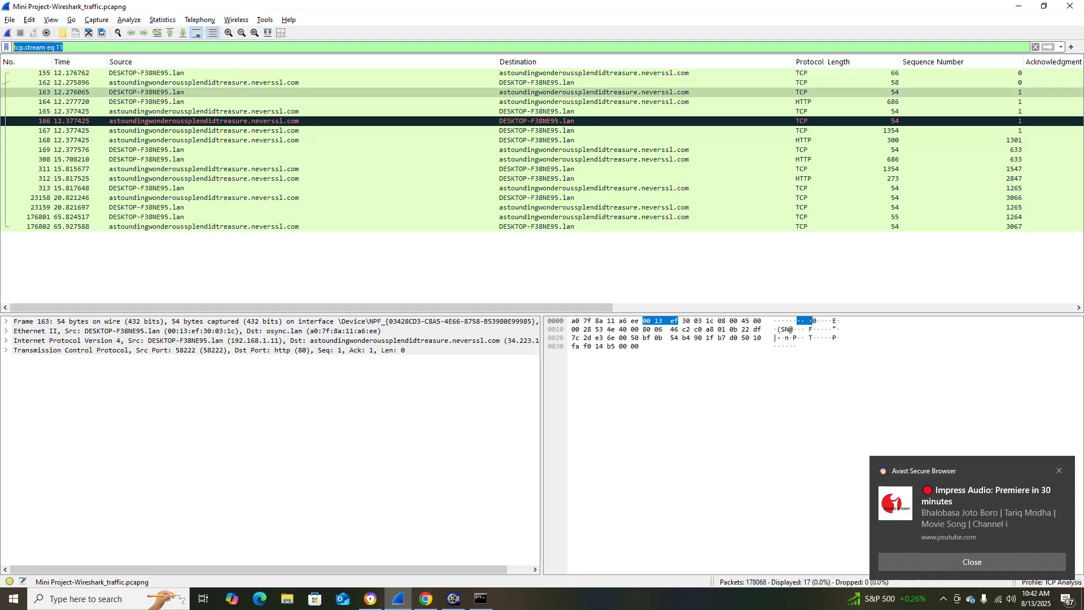
text(http)
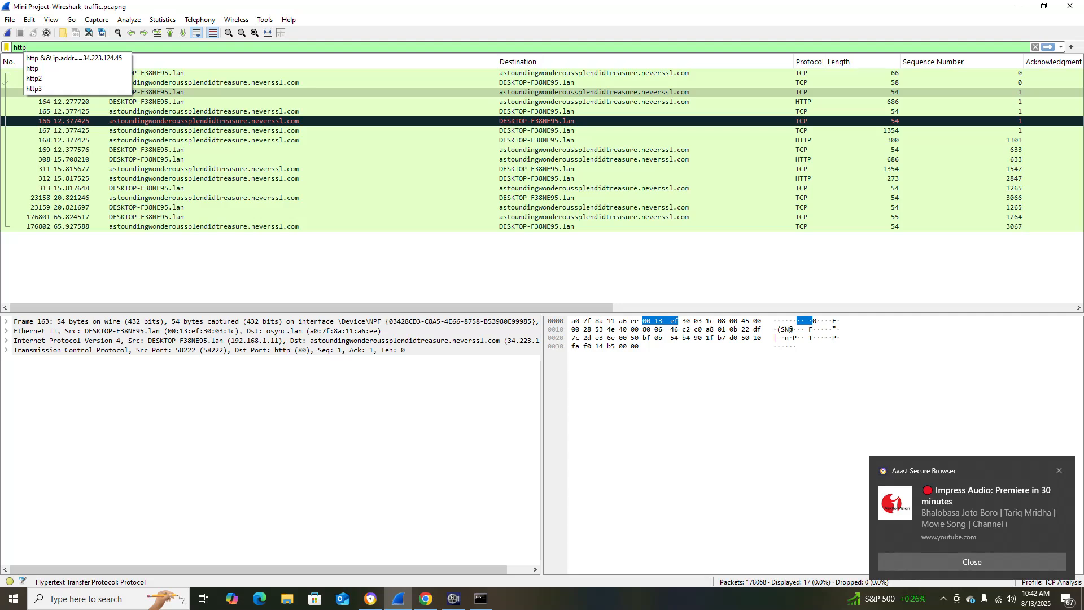
text(&&)
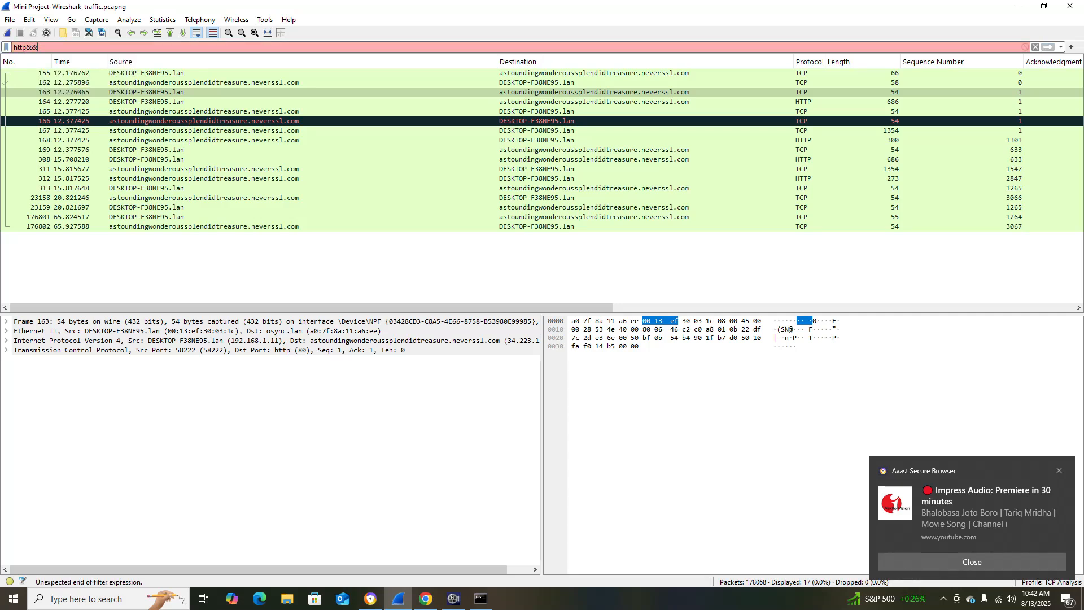
click(26, 46)
text(ip)
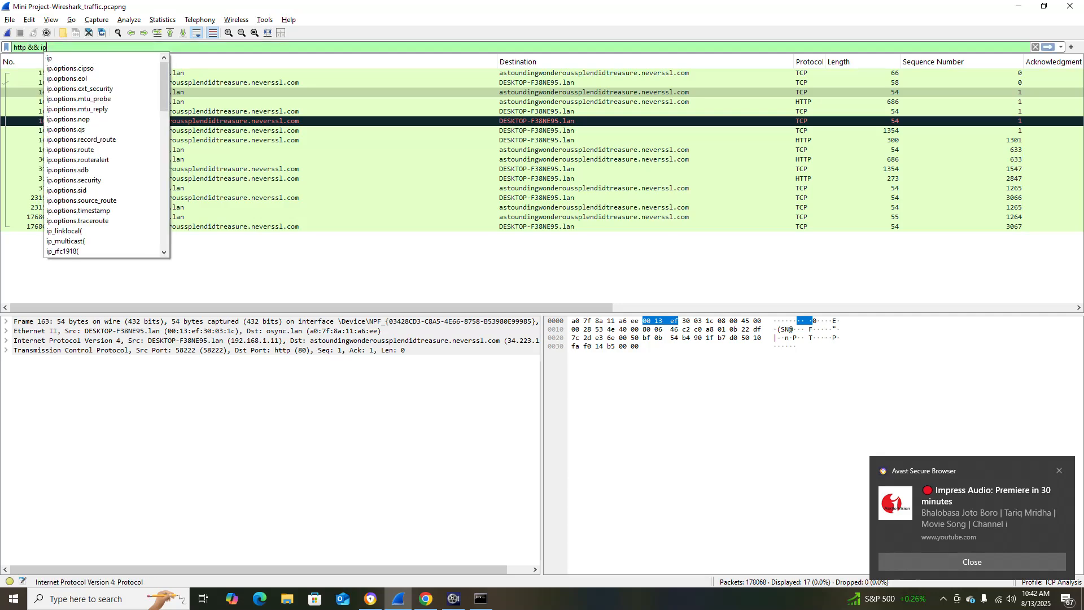
text(.add)
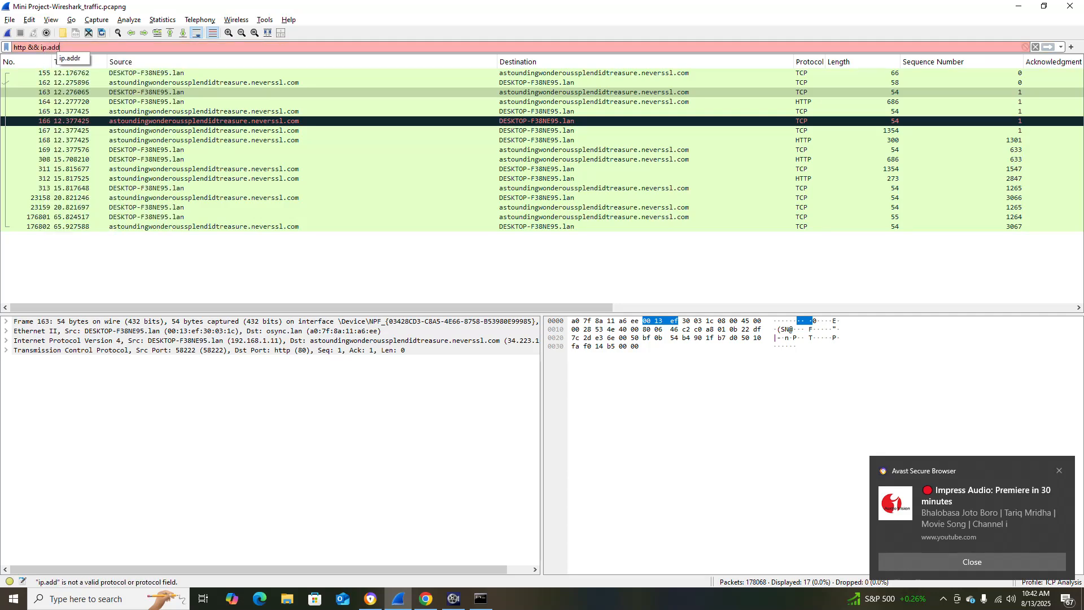
text(r==)
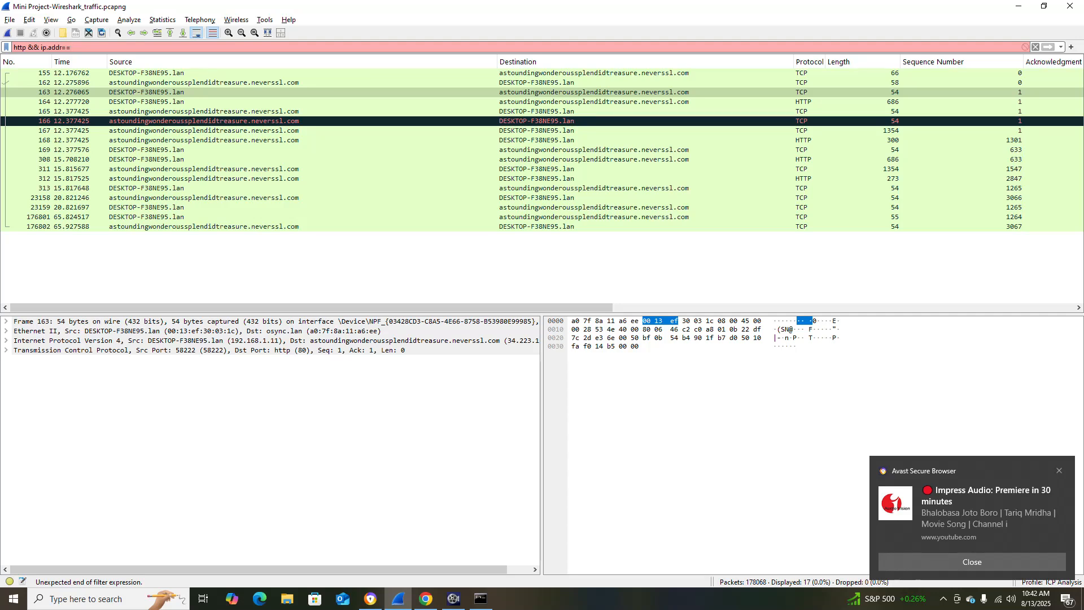
text(34.223.124.45)
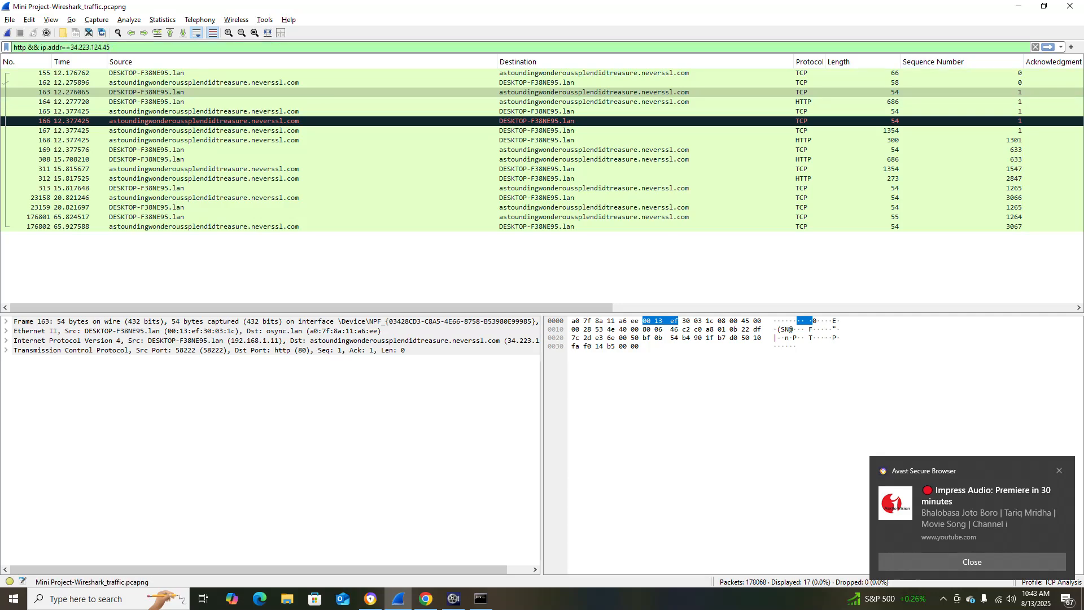
key(Return)
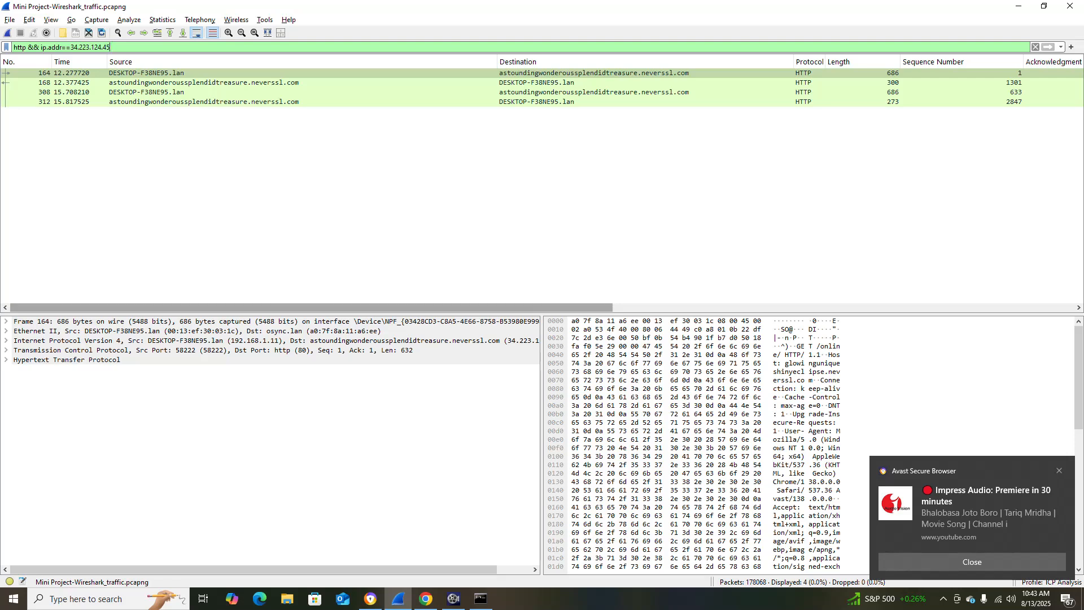
drag(312, 308, 774, 308)
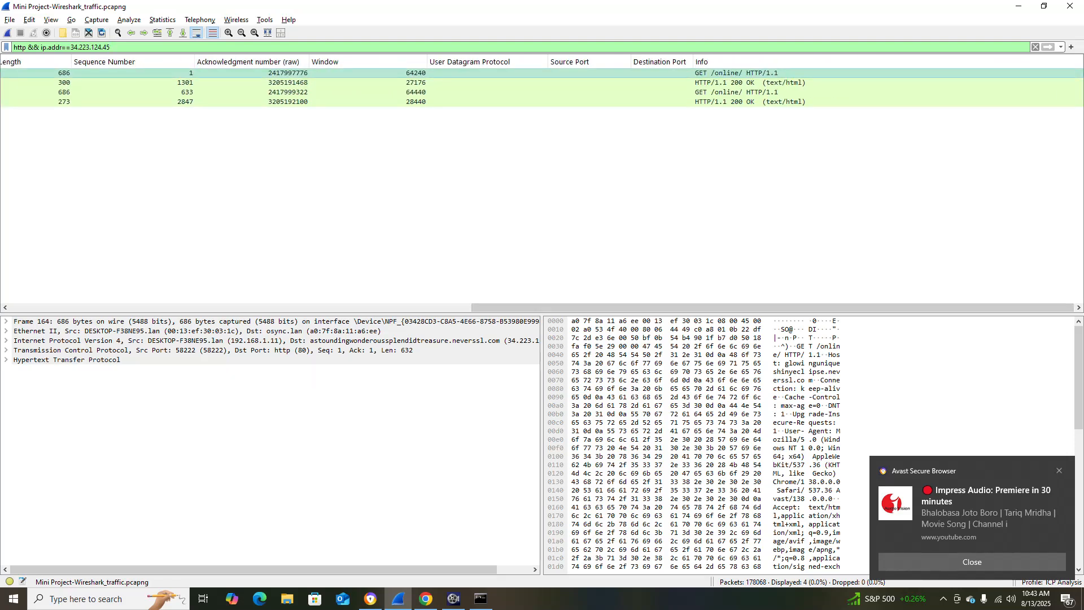
drag(773, 308, 313, 308)
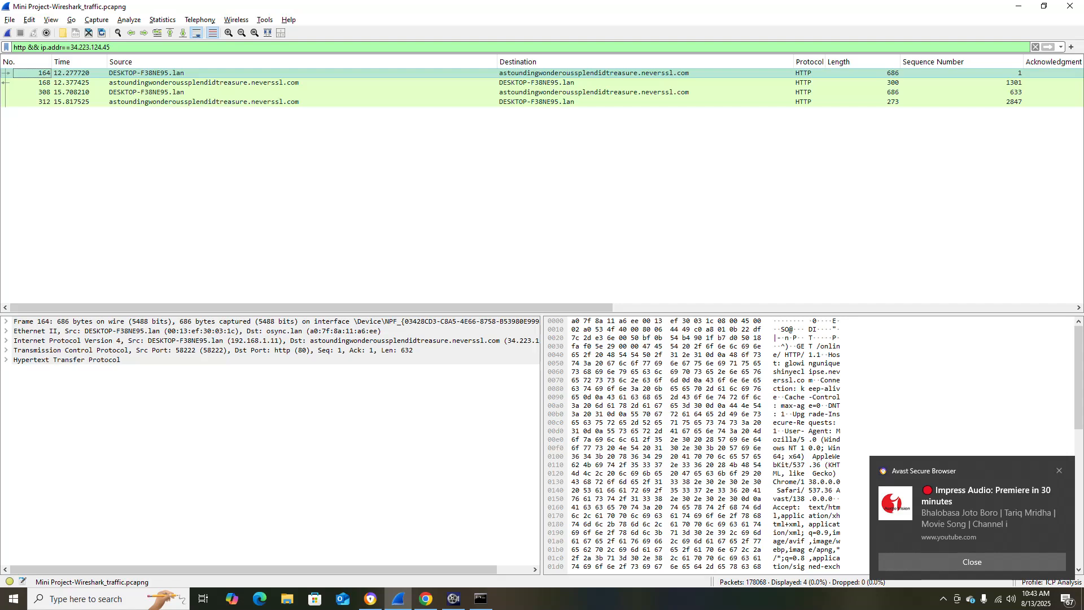
Check the Info column of the filtered HTTP packets against the GET and 200 OK exchange required in Step 3 of the Chrome document.
drag(312, 308, 706, 307)
key(alt+Tab)
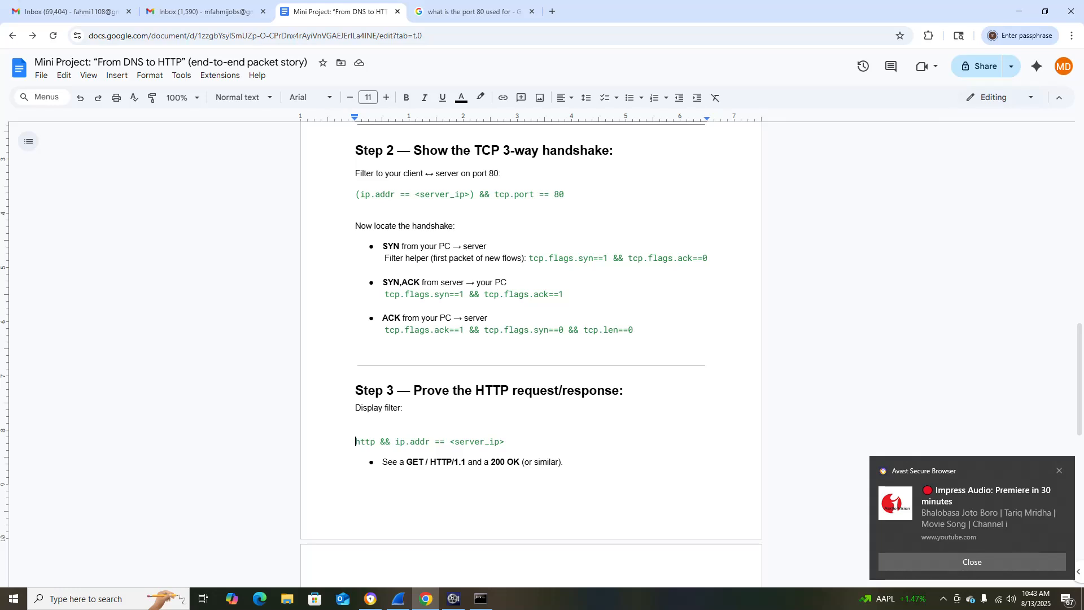
key(alt+Tab)
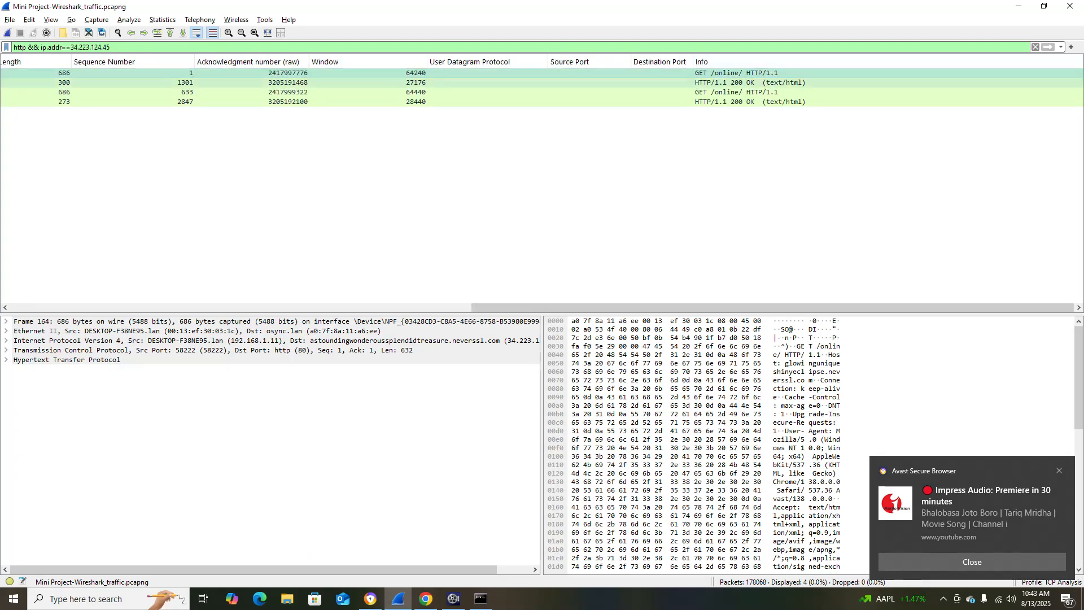
mouse_move(658, 308)
mouse_down()
mouse_move(192, 307)
mouse_move(653, 308)
mouse_up()
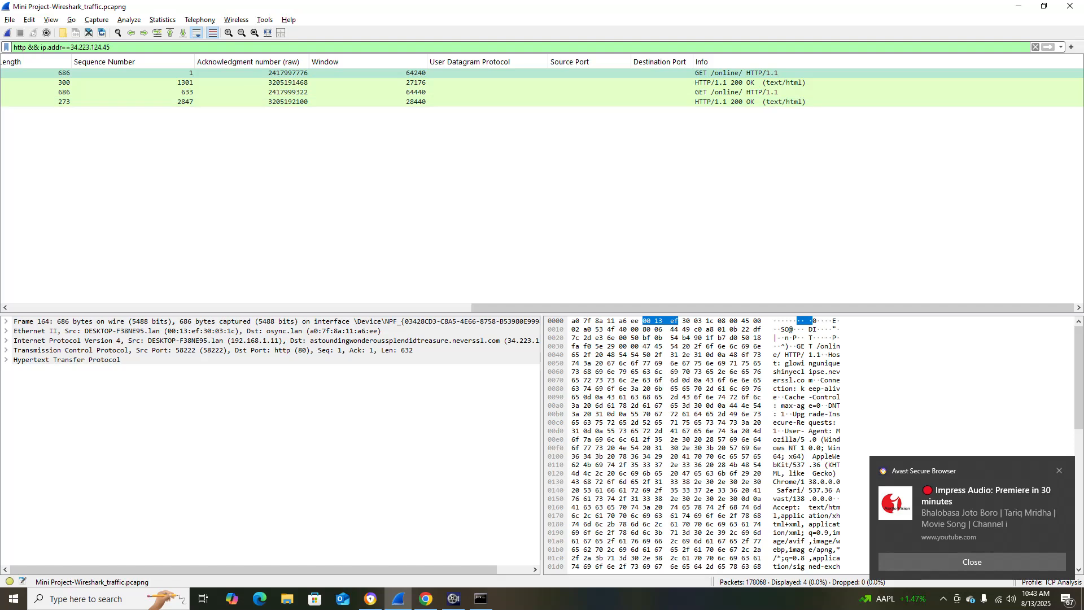
drag(655, 307, 194, 308)
Read the remaining Step 3 instructions in the project document in Chrome and return to Wireshark.
key(alt+Tab)
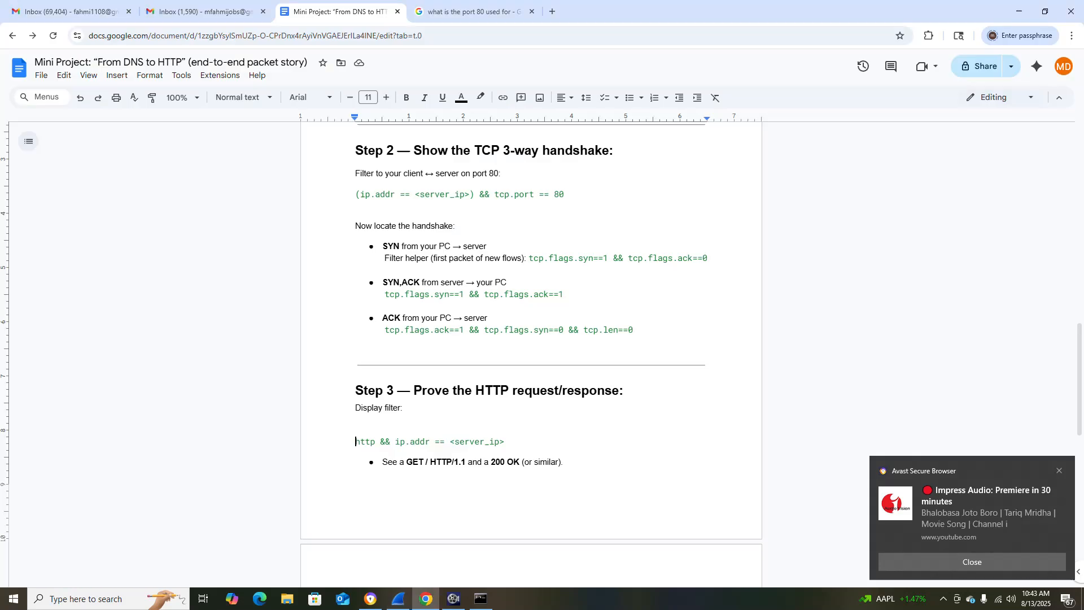
scroll(530, 339, down, 4)
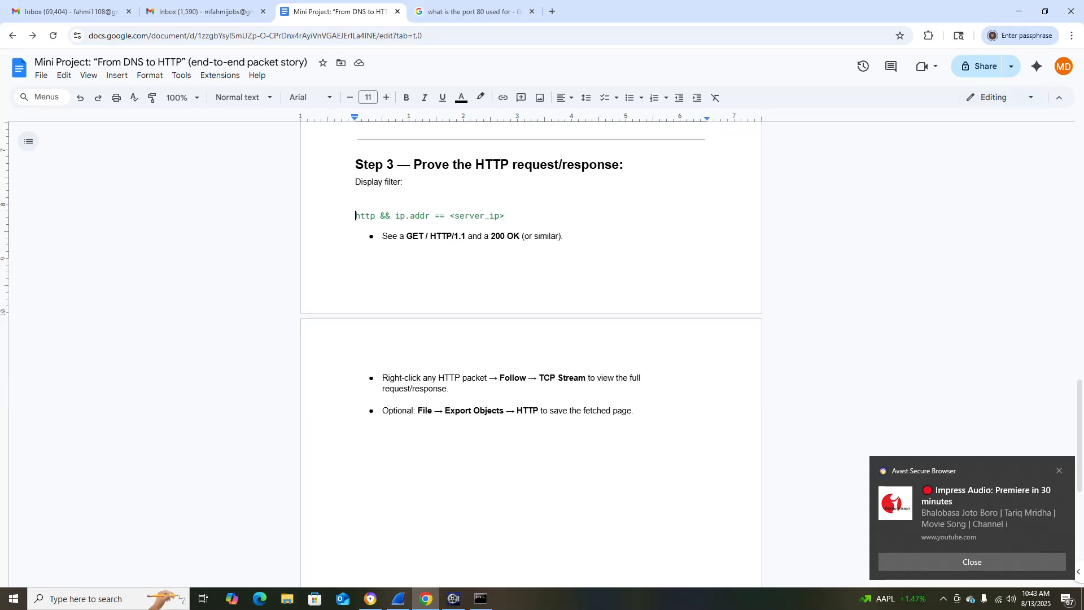
key(alt+Tab)
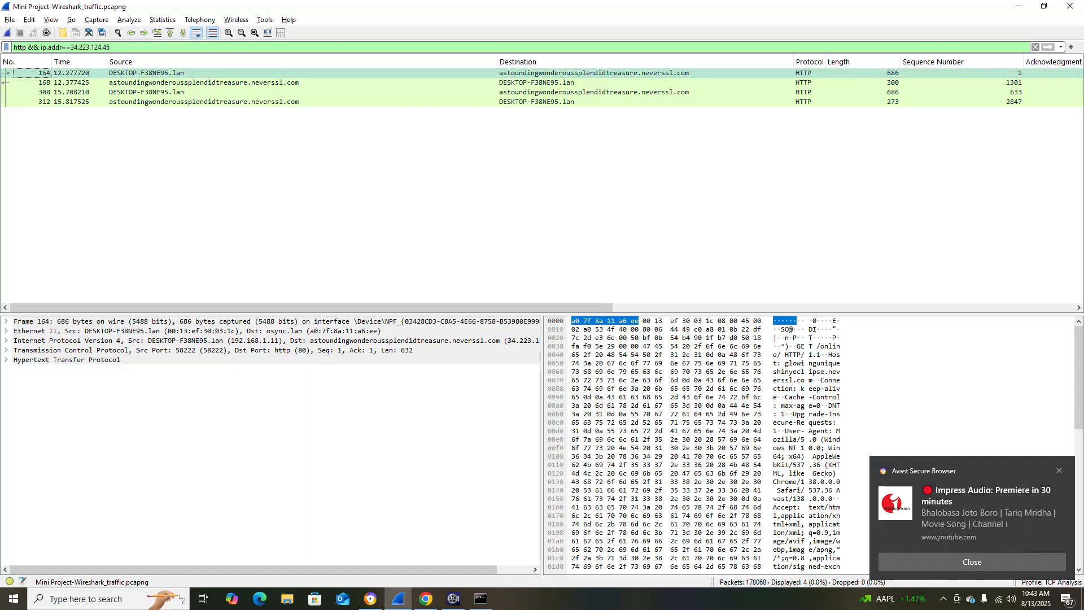
key(alt+Tab)
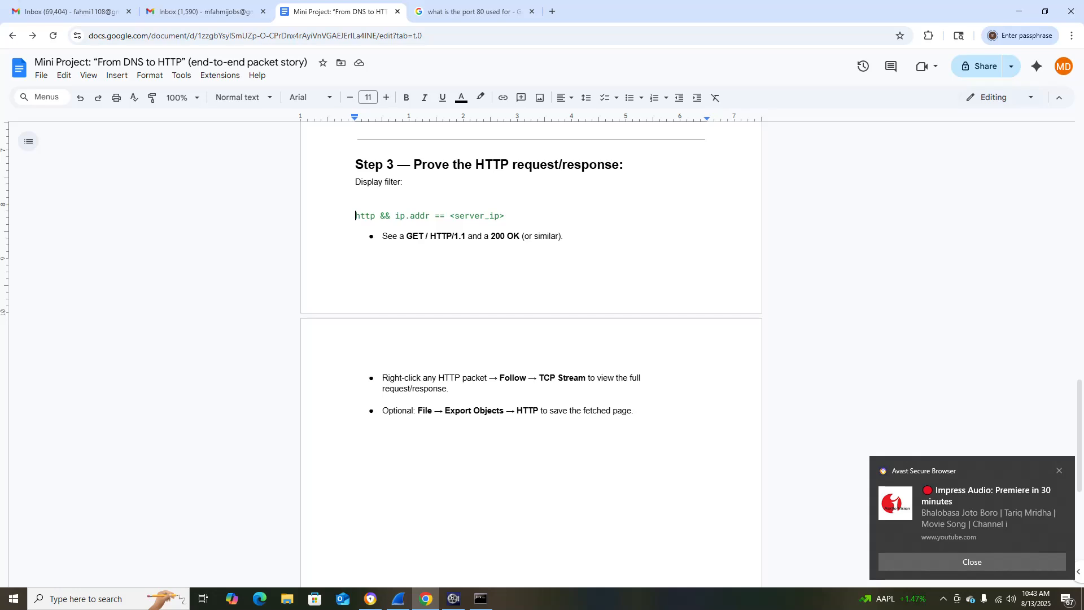
key(alt+Tab)
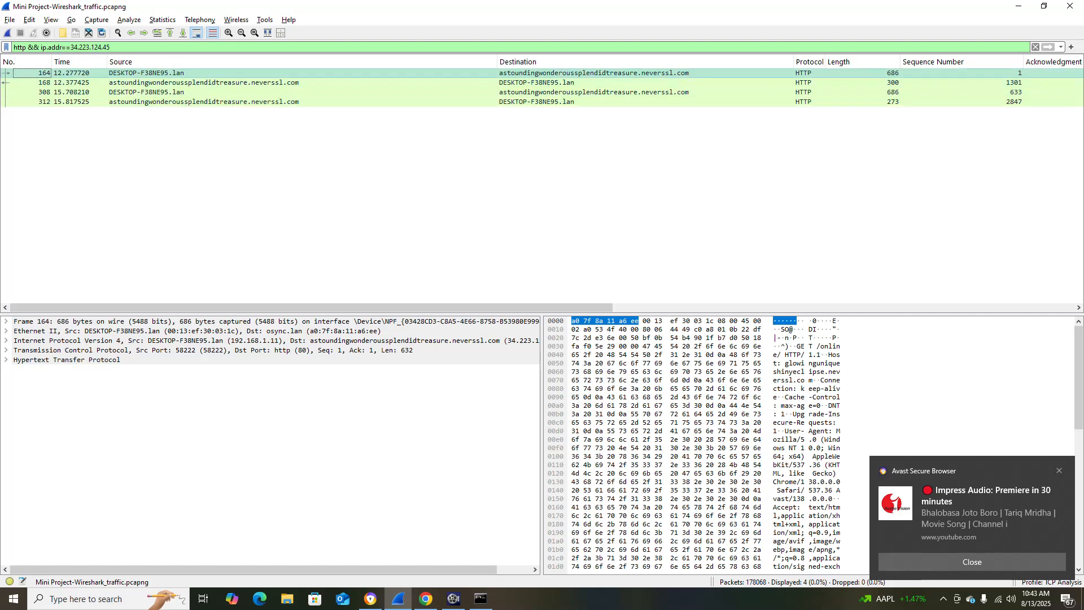
Follow the TCP stream of HTTP packet 164, review the request and response, and close the stream window.
right_click(171, 74)
mouse_move(203, 226)
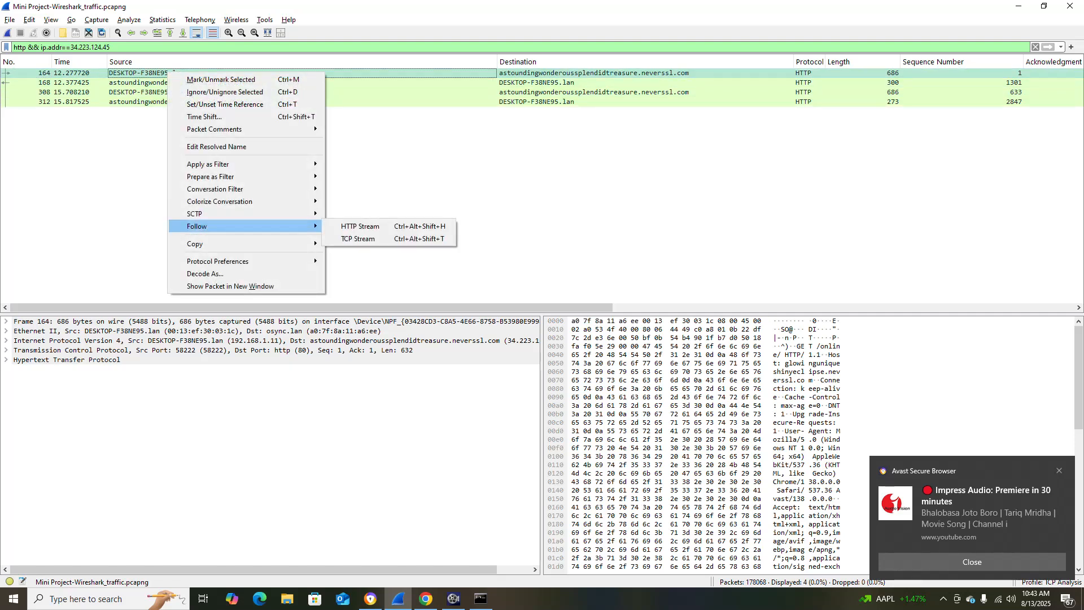
key(alt+Tab)
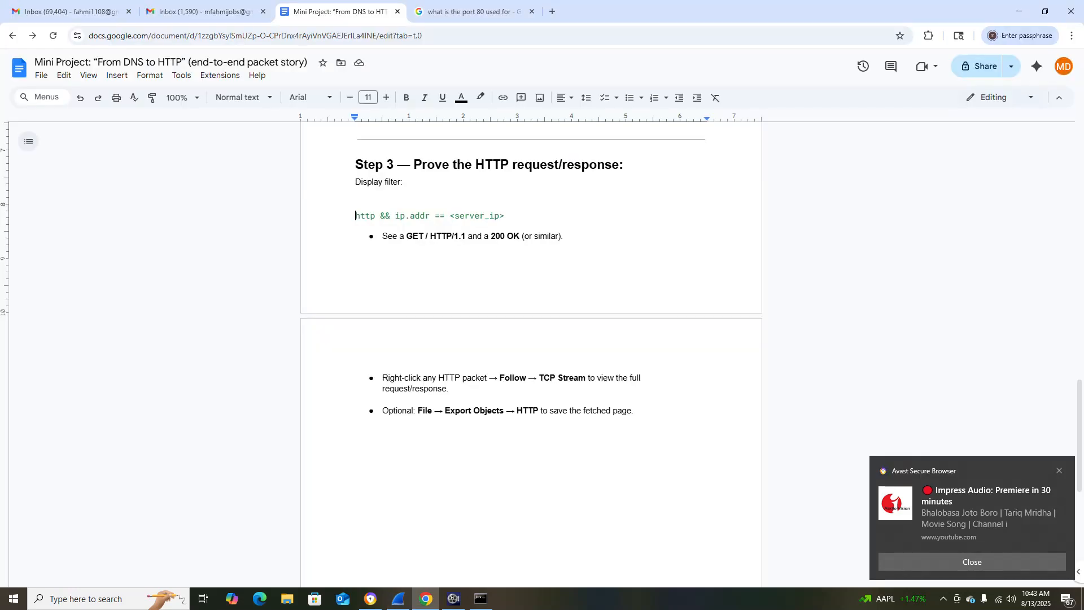
key(alt+Tab)
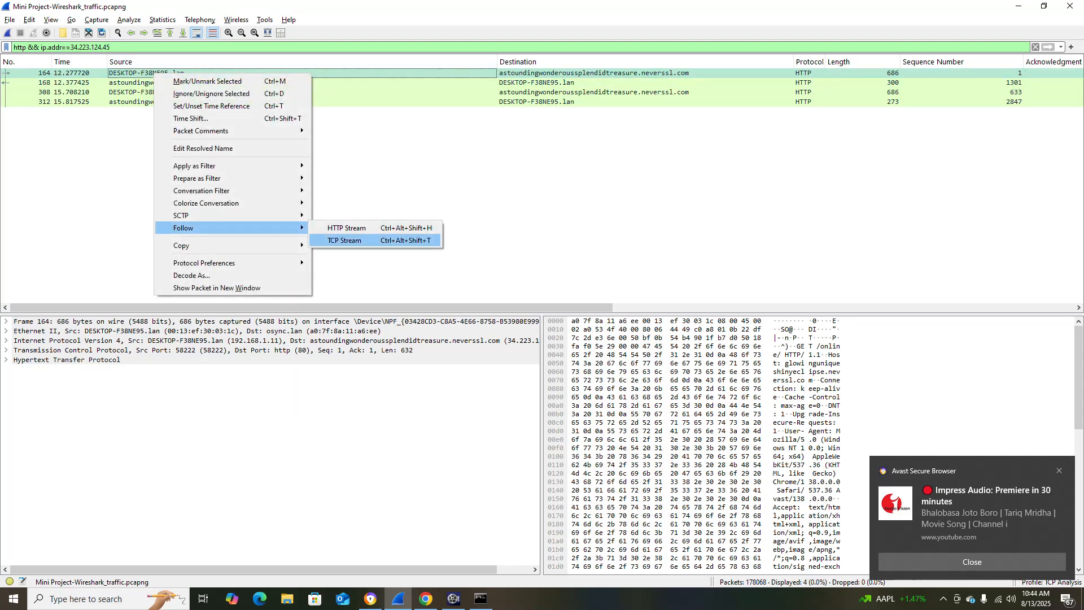
click(344, 240)
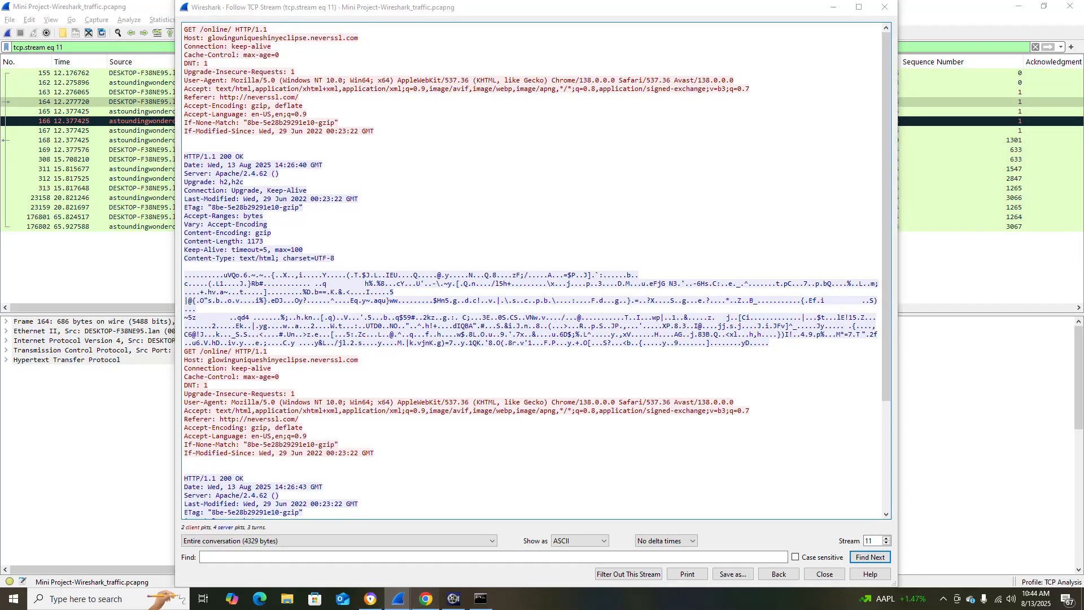
key(alt+Tab)
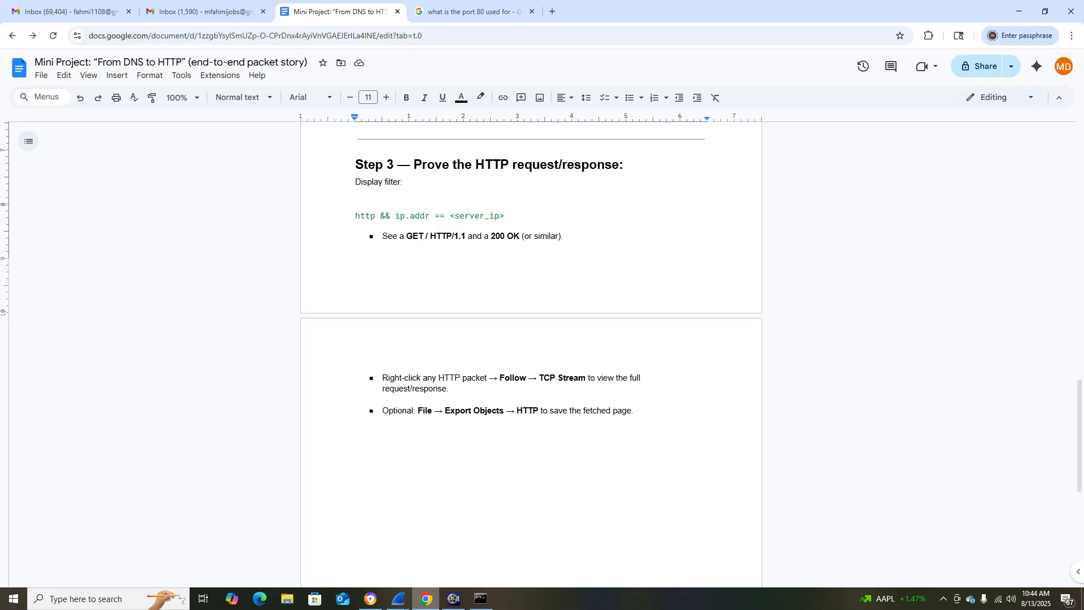
key(alt+Tab)
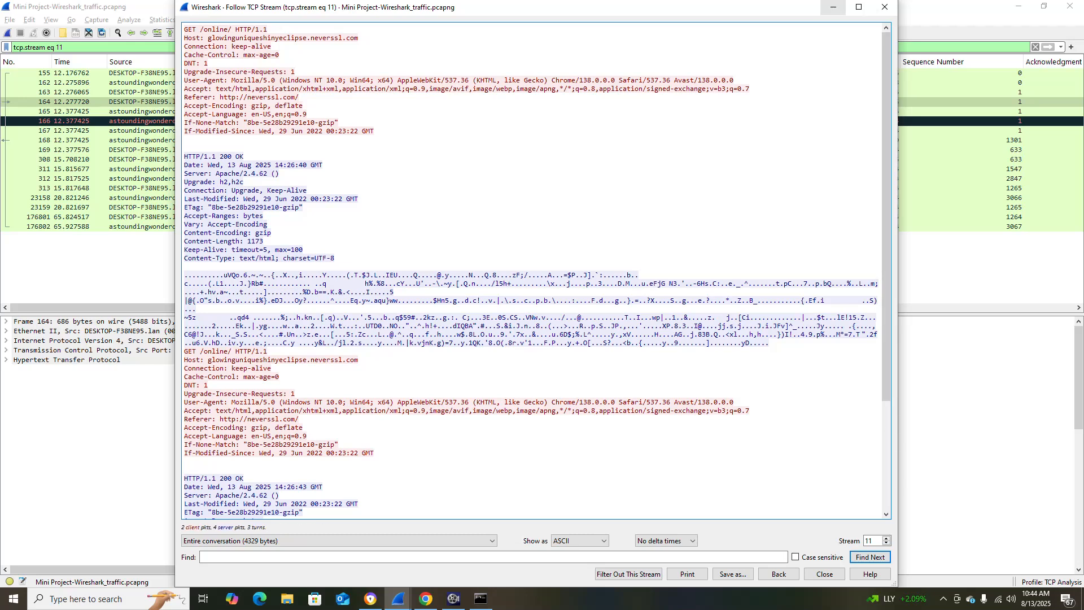
click(825, 573)
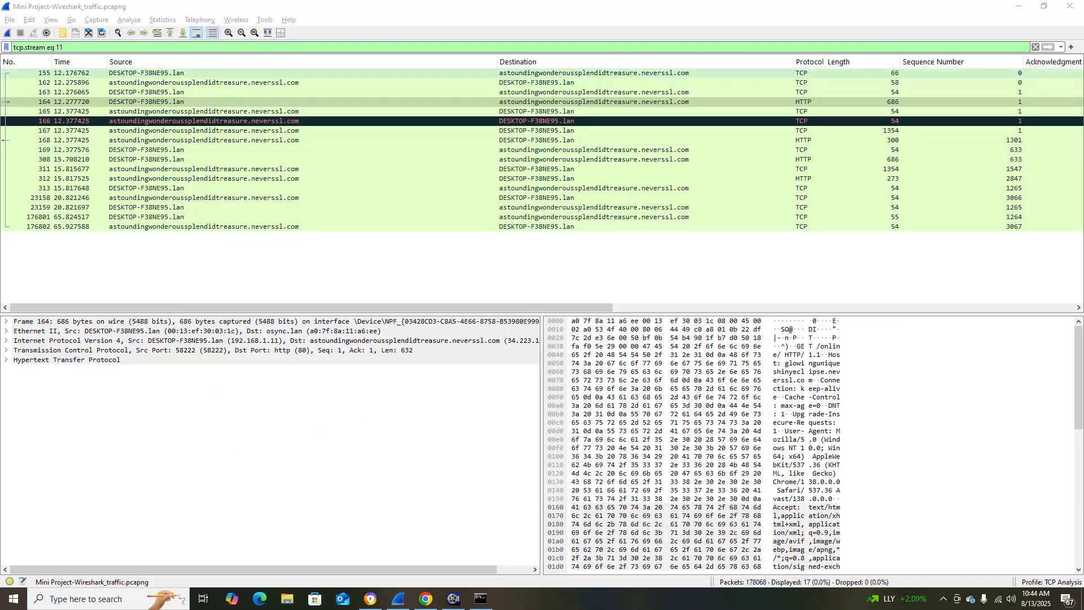
Inspect the stream's packets from 155 to 168, checking the Info entries for the handshake, the GET request and the 200 OK response.
click(316, 73)
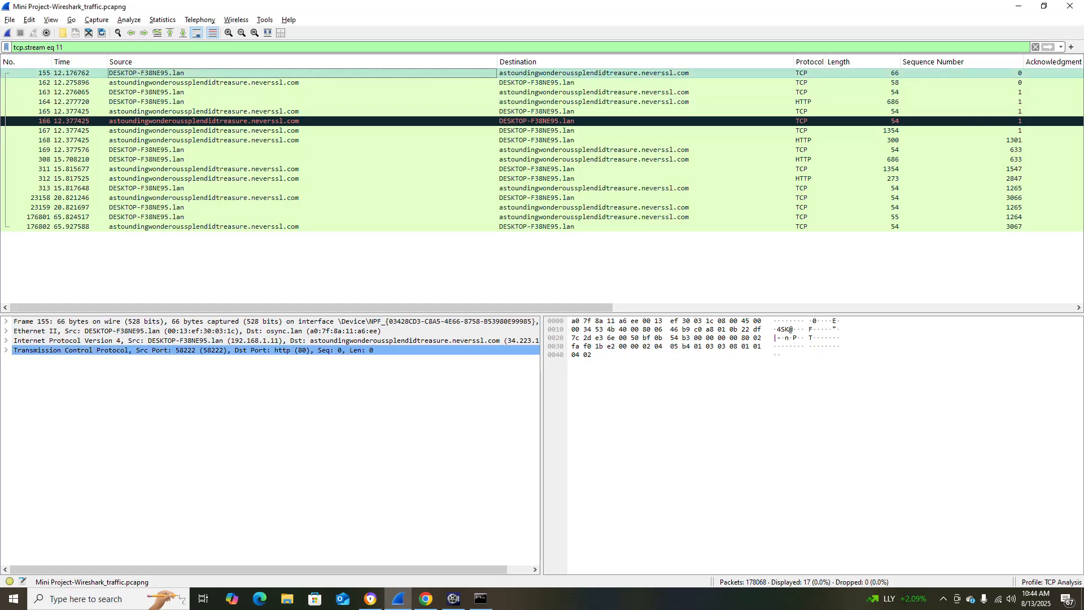
drag(316, 307, 778, 307)
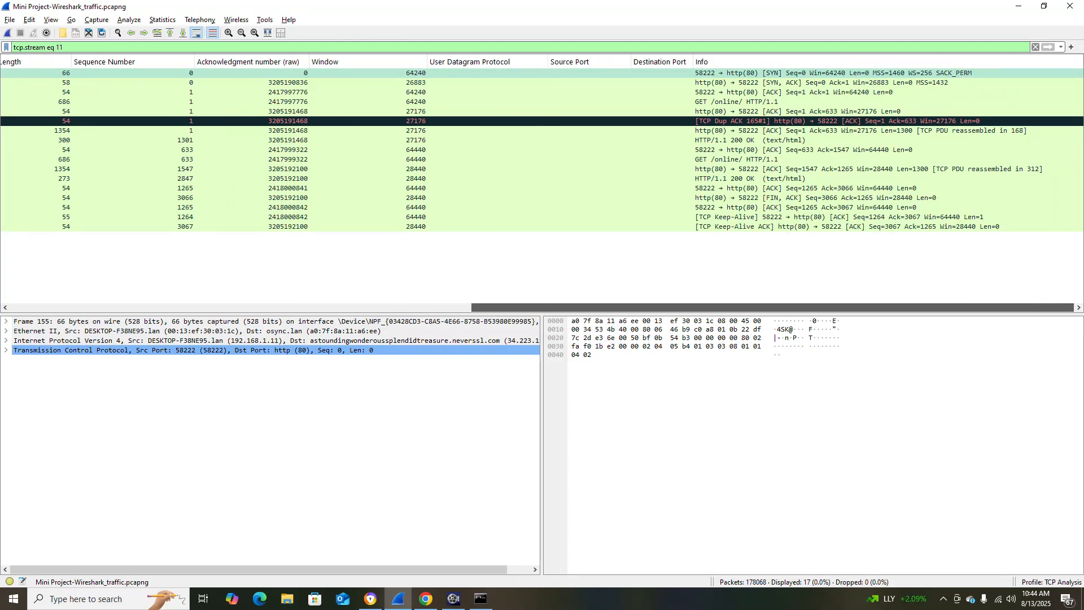
click(791, 92)
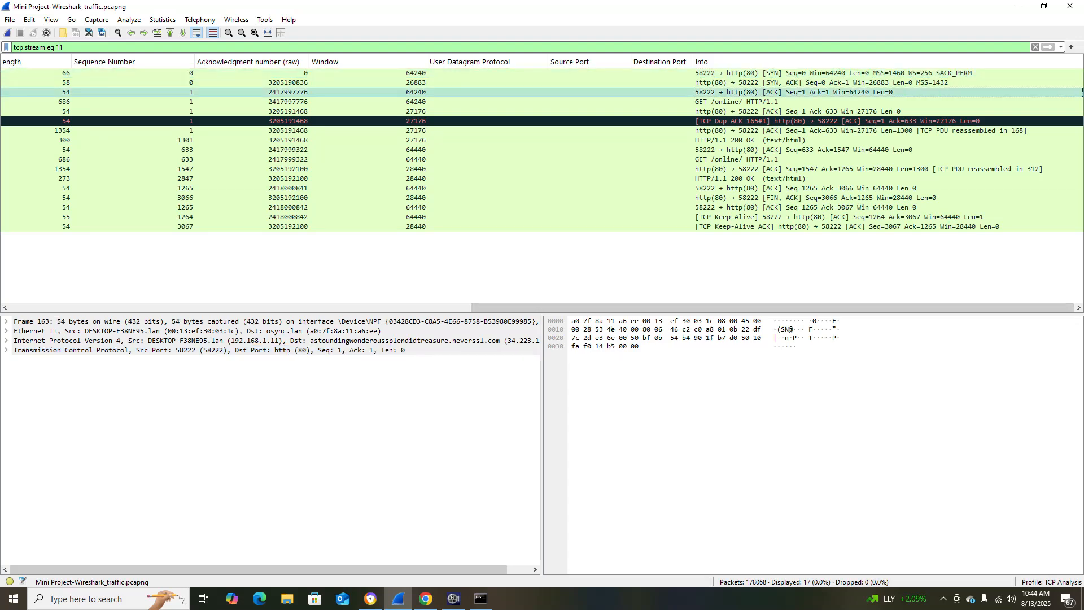
drag(778, 308, 316, 308)
key(Down)
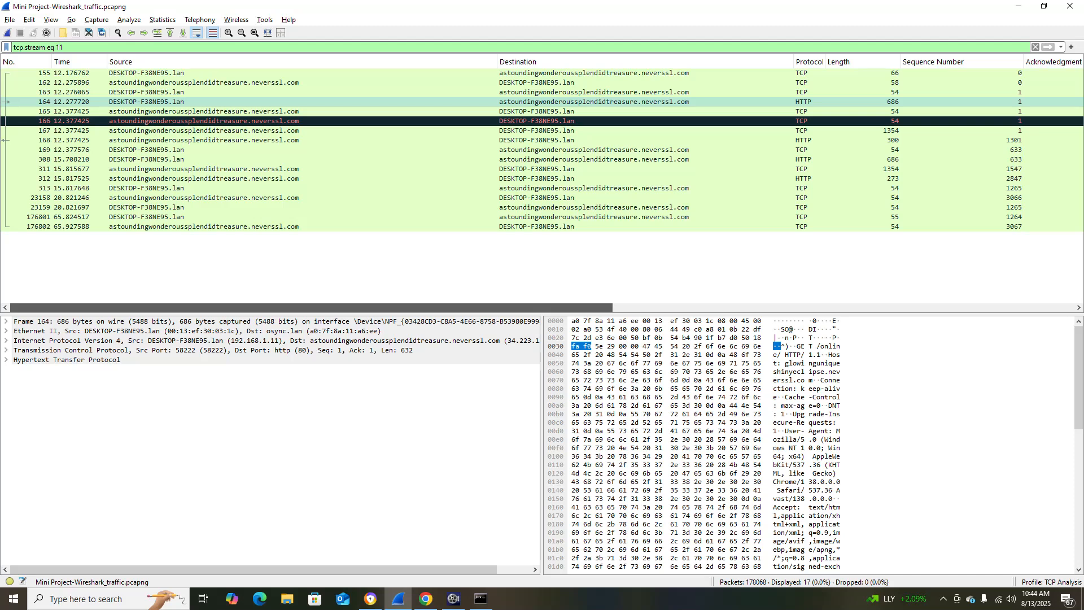
drag(317, 307, 772, 308)
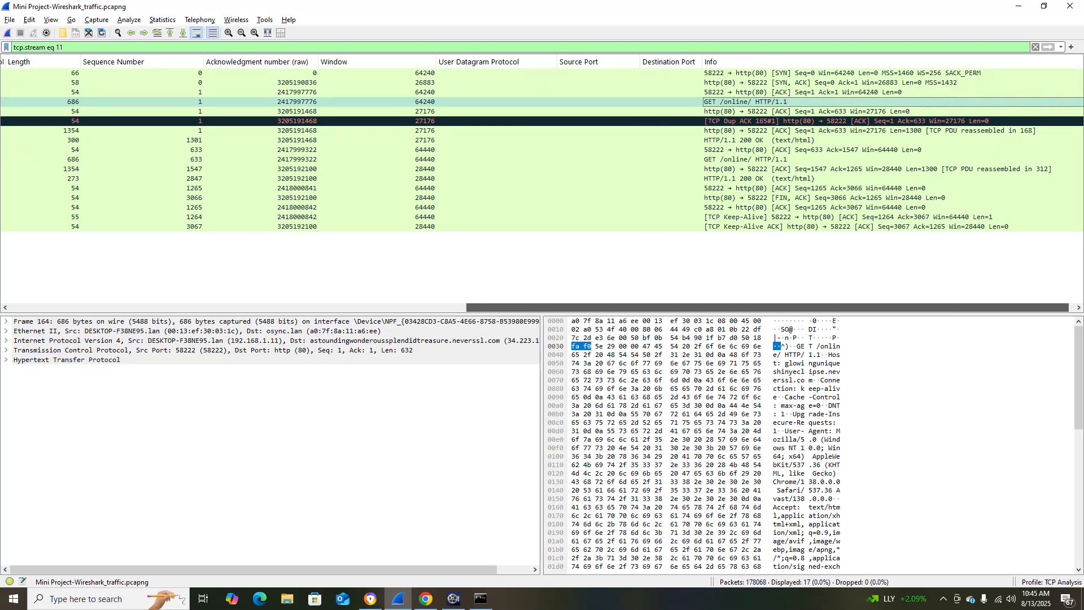
mouse_move(768, 307)
mouse_down()
mouse_move(444, 308)
mouse_move(773, 308)
mouse_up()
key(Down)
key(Down)
key(Down)
key(Down)
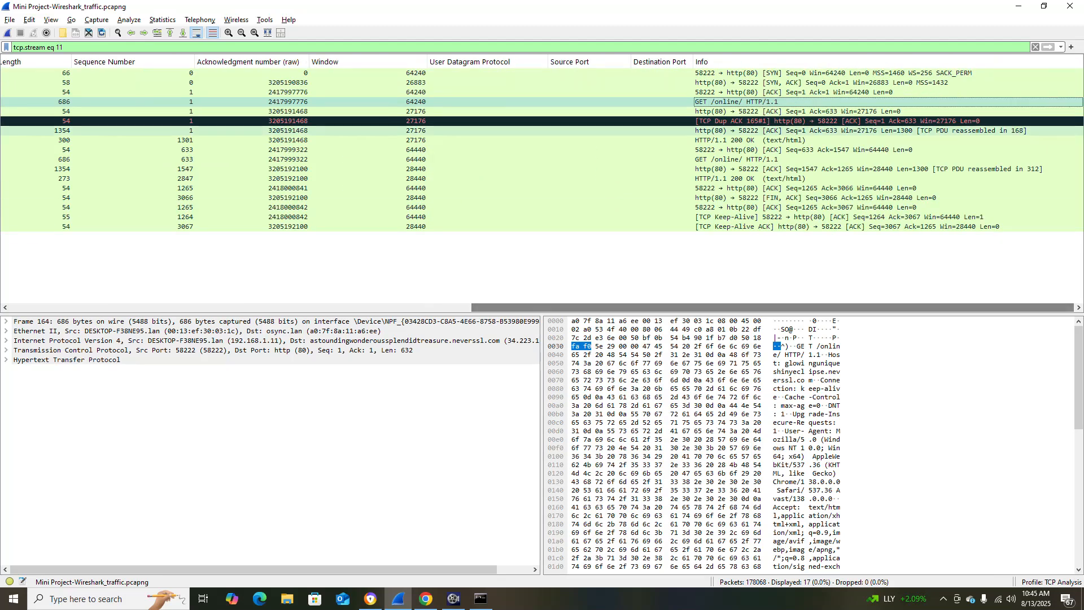
Look up the optional object export instruction in the Chrome project document and return to Wireshark.
key(alt+Tab)
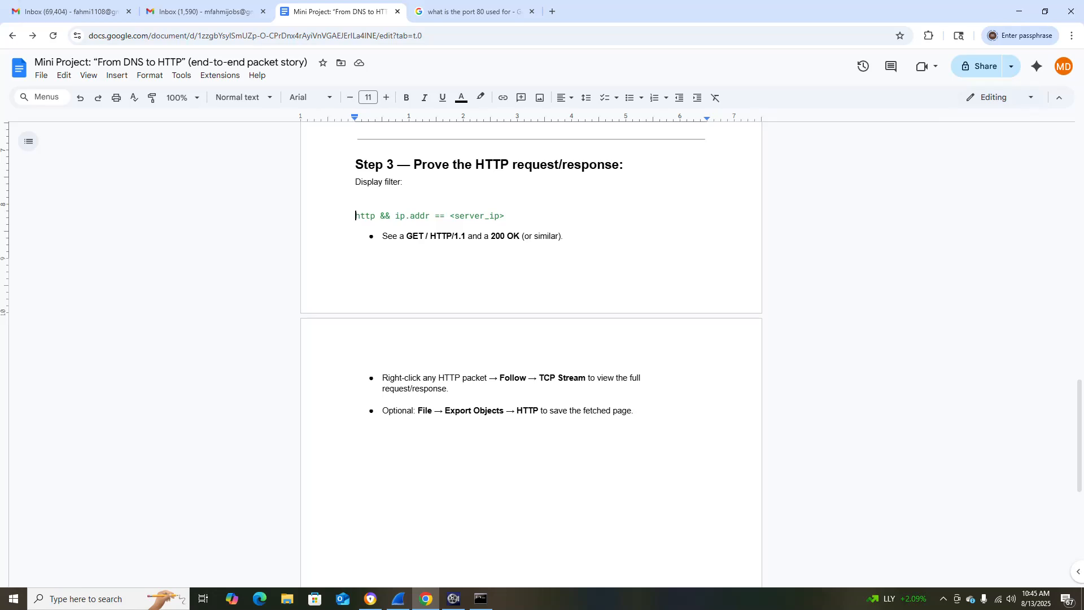
key(alt+Tab)
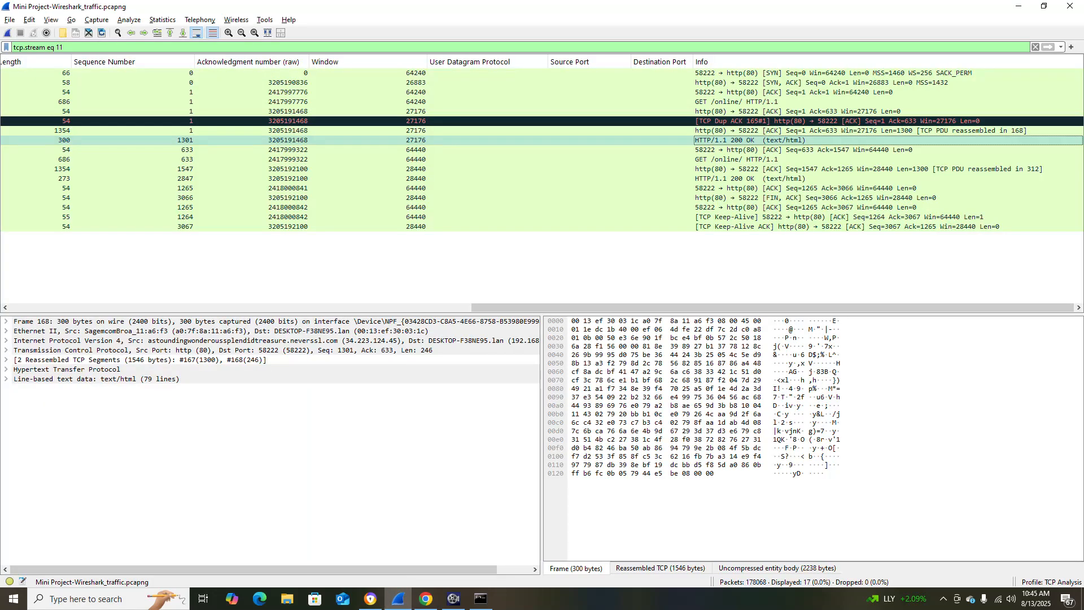
key(alt+Tab)
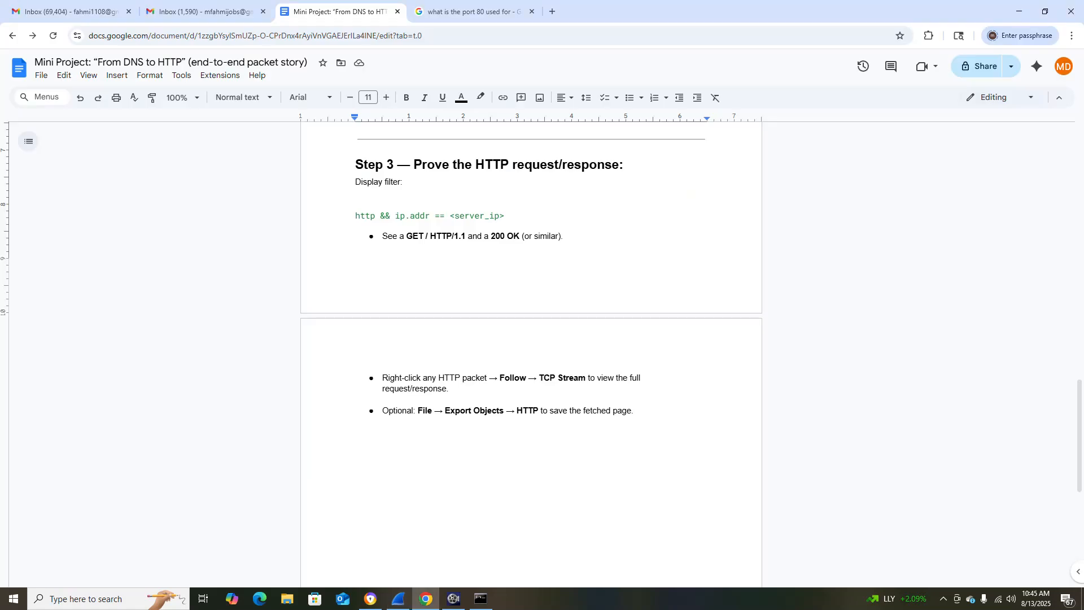
key(alt+Tab)
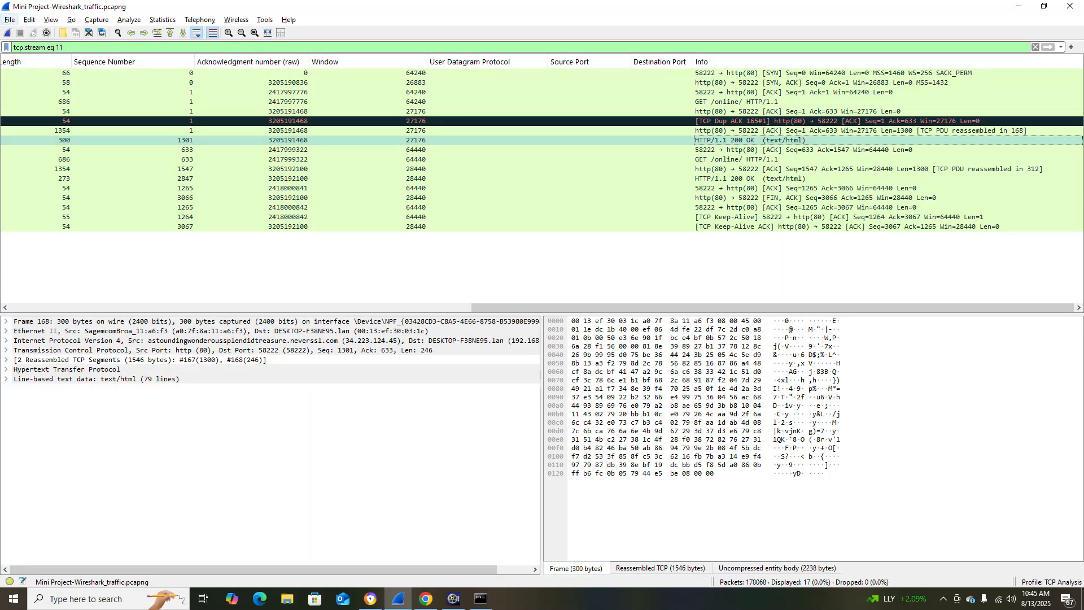
Open the list of exportable HTTP objects and start saving all of them.
click(9, 20)
mouse_move(62, 223)
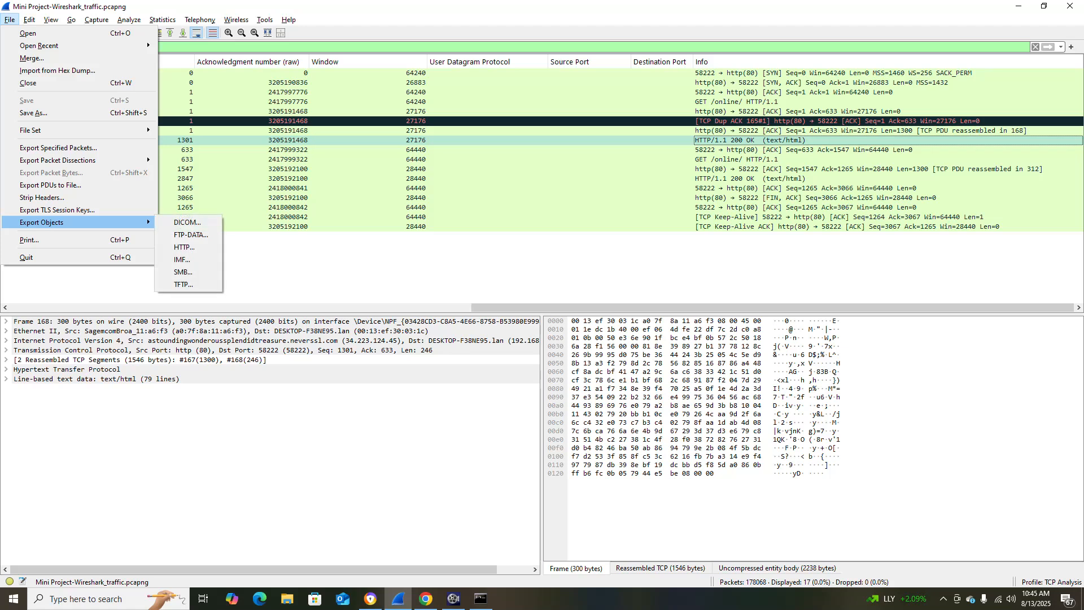
key(alt+Tab)
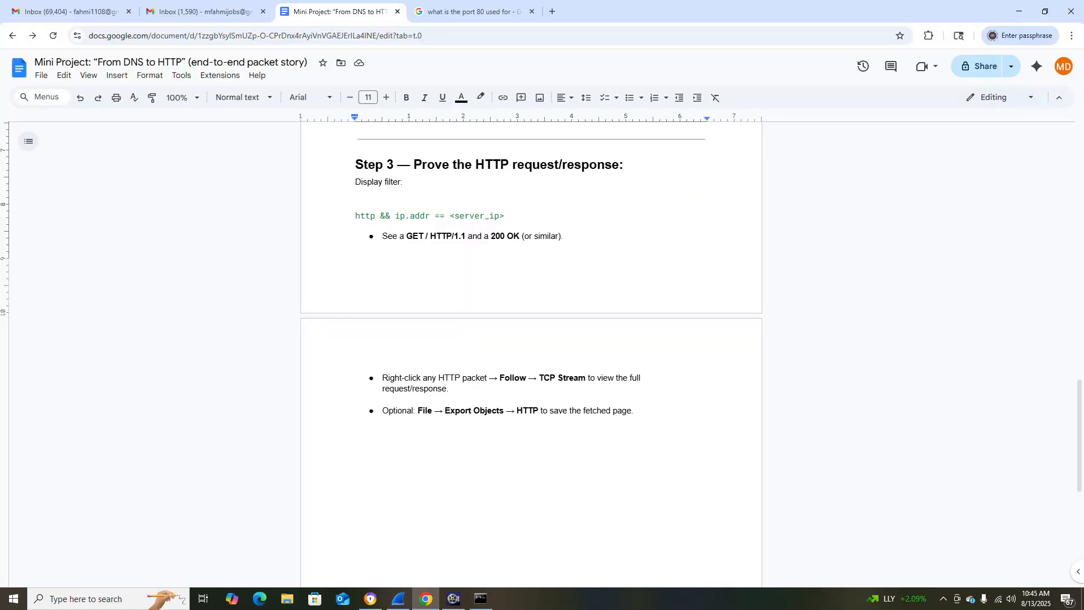
key(alt+Tab)
click(10, 19)
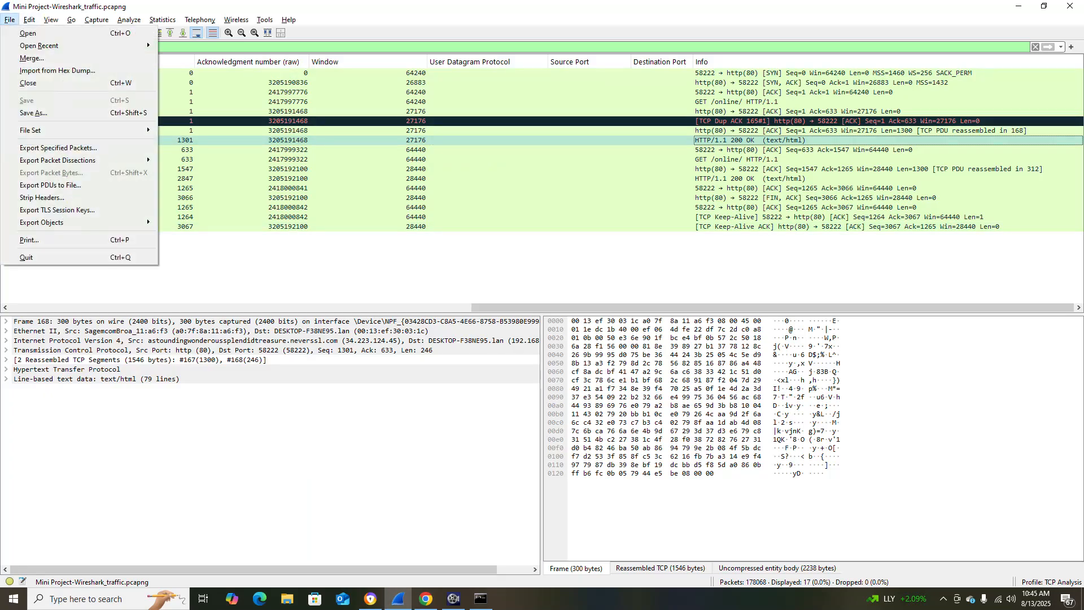
mouse_move(84, 223)
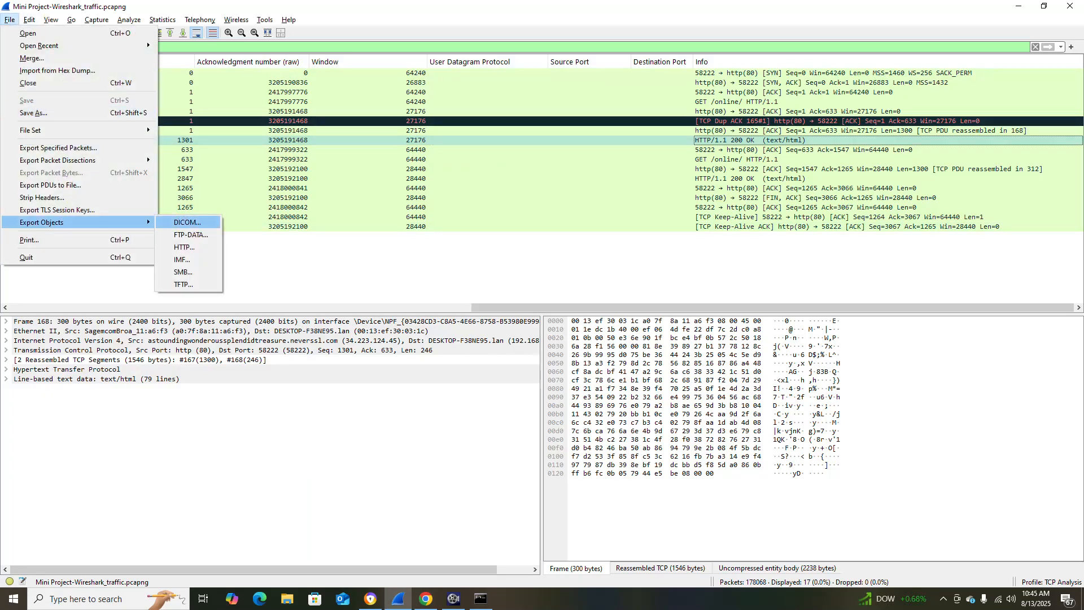
click(184, 247)
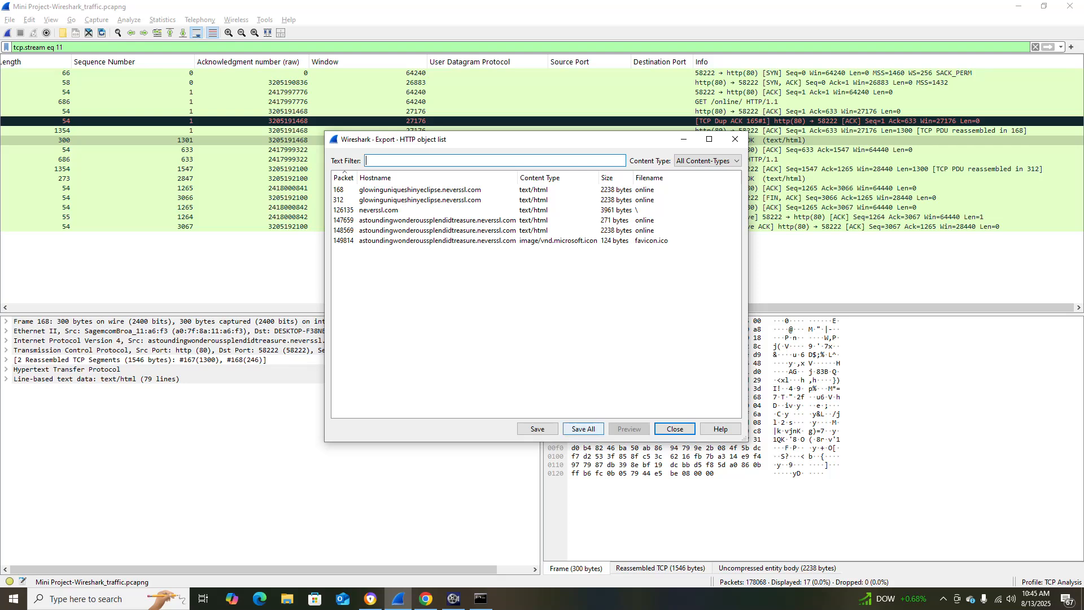
click(583, 428)
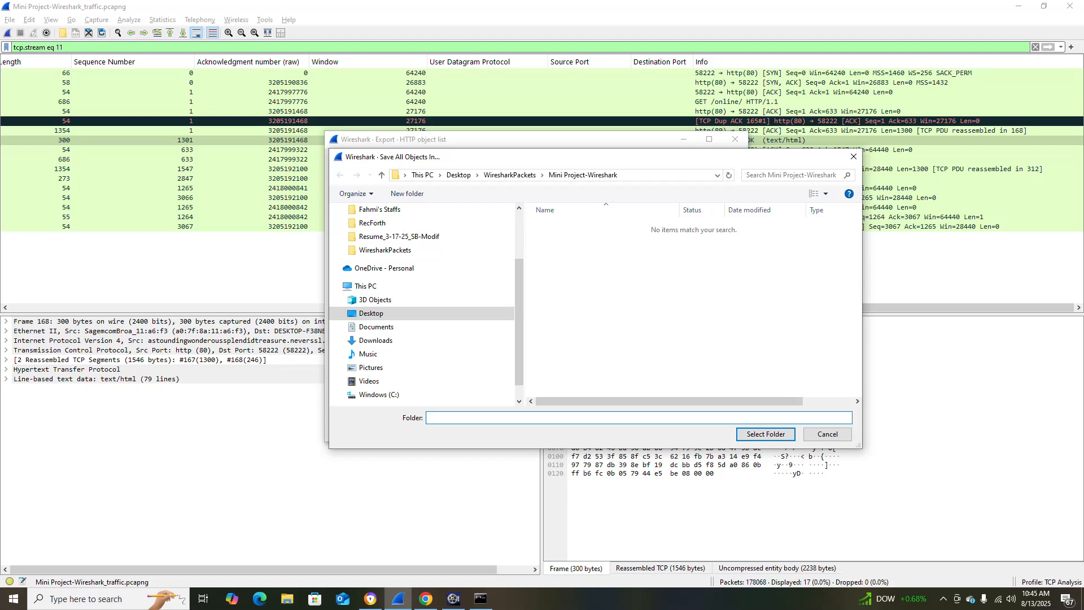
text(Wireshark_tcp_stream)
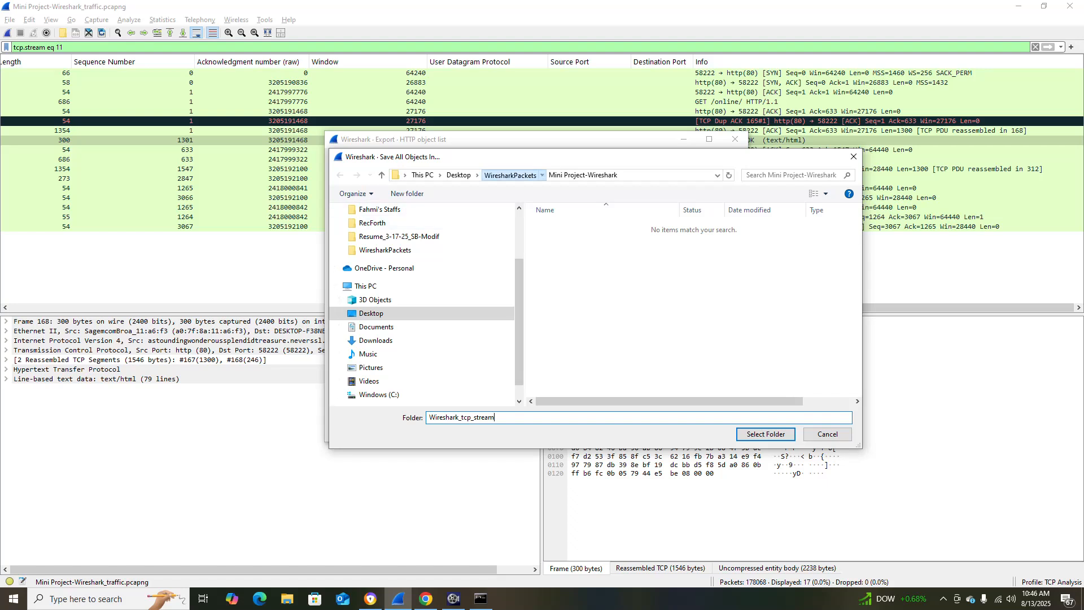
Save all the HTTP objects into the Mini Project-Wireshark folder inside WiresharkPackets.
click(510, 174)
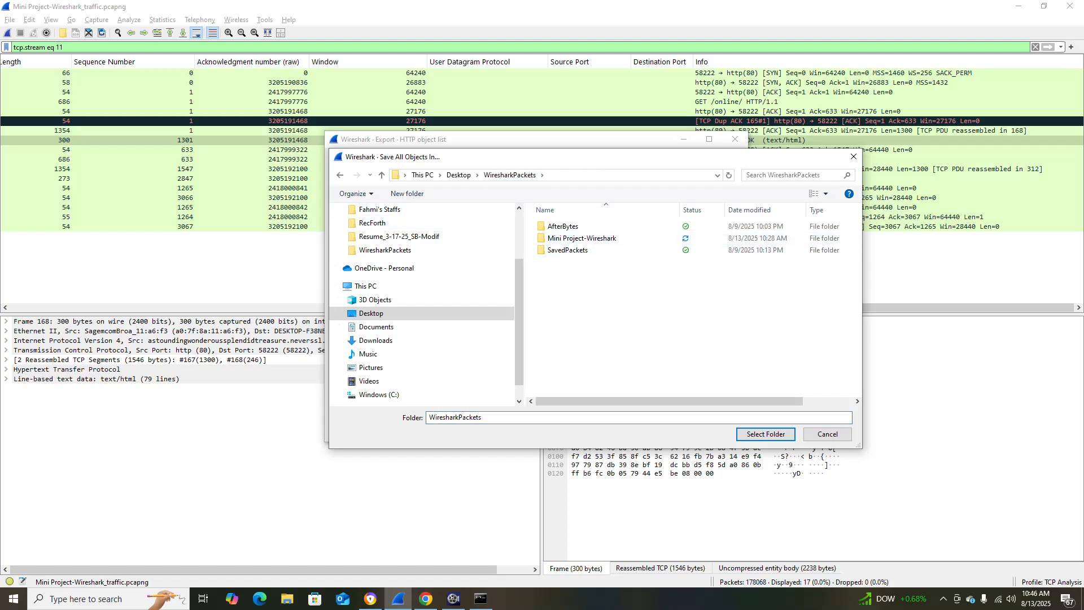
double_click(582, 238)
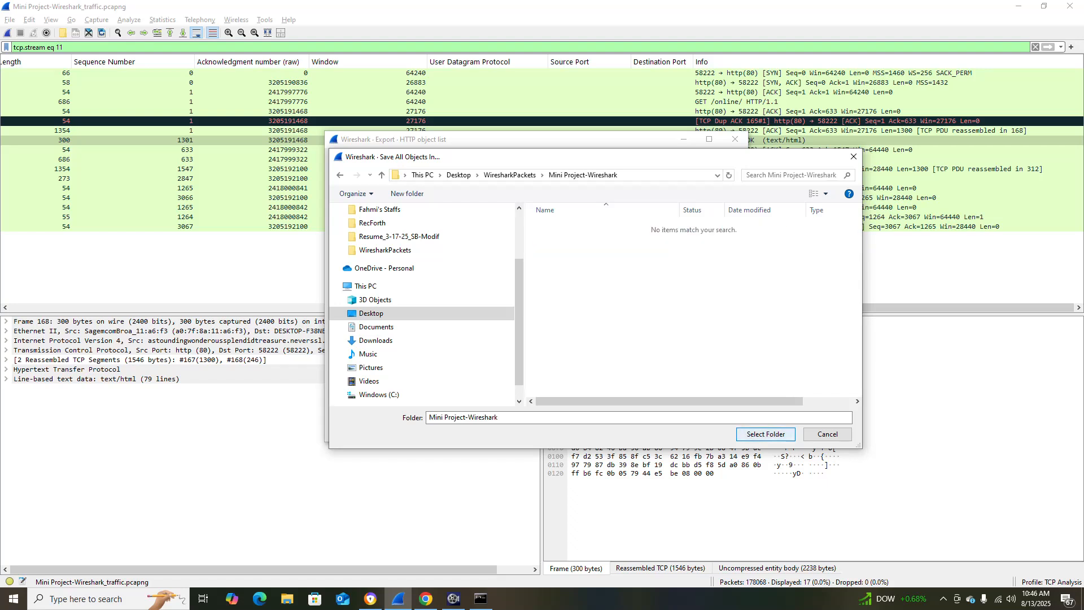
click(766, 434)
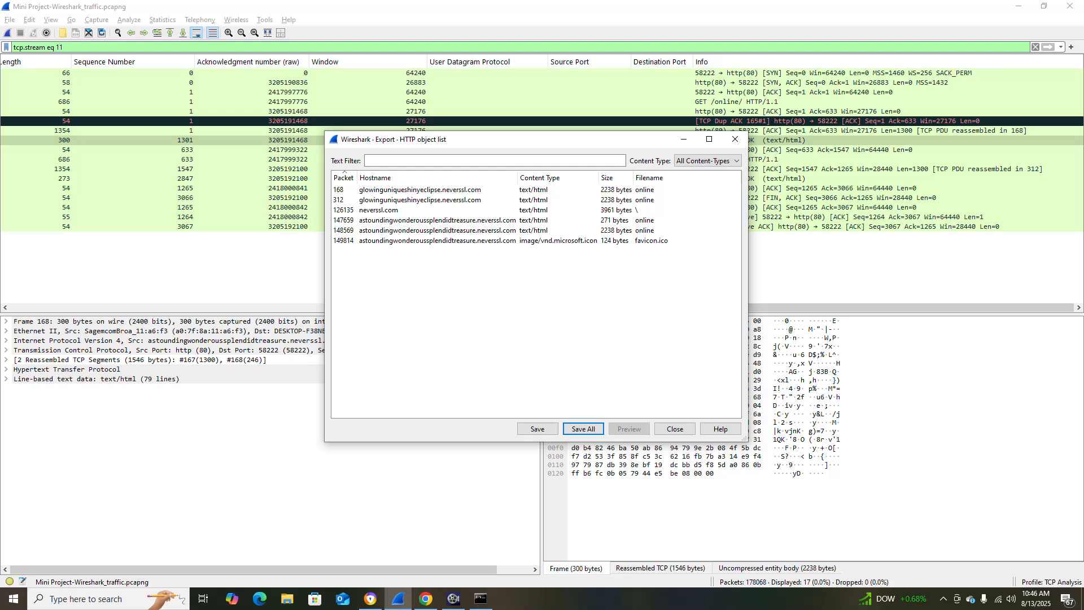
Check the Mini Project-Wireshark destination folder for saving all HTTP objects, cancel the save, and close the HTTP object list.
click(583, 429)
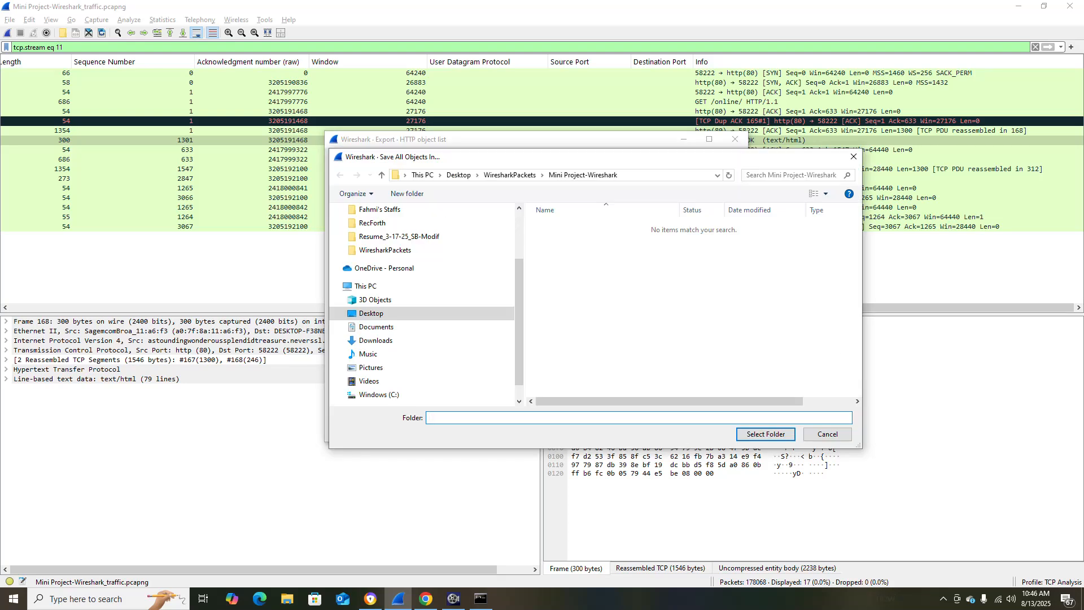
click(828, 434)
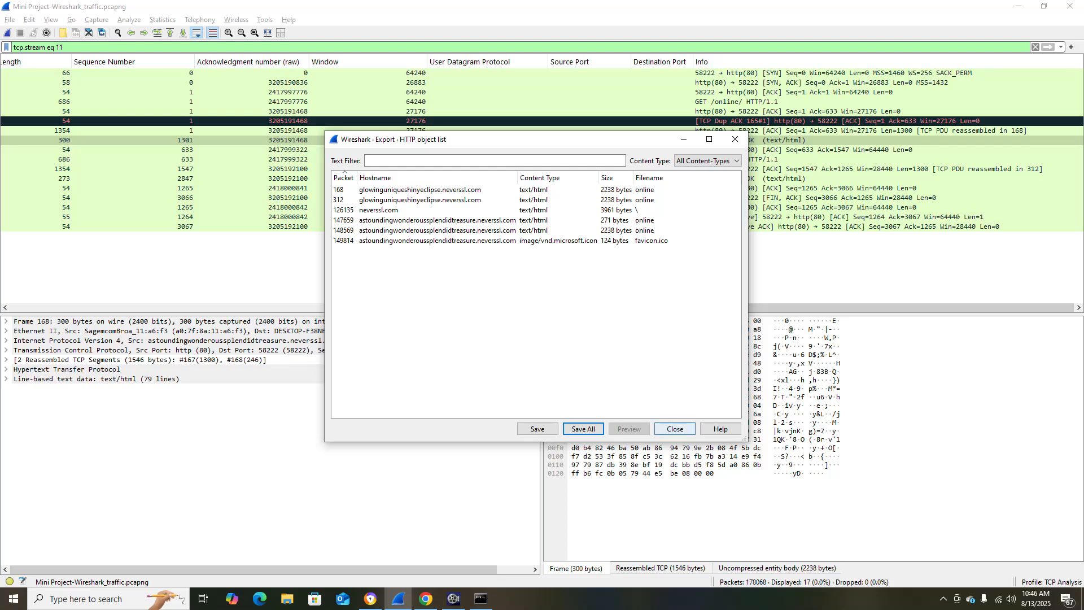
click(675, 429)
Switch to the Chrome project document to check its instructions and return to the Wireshark capture.
key(alt+Tab)
scroll(675, 429, down, 2)
scroll(531, 339, up, 4)
key(alt+Tab)
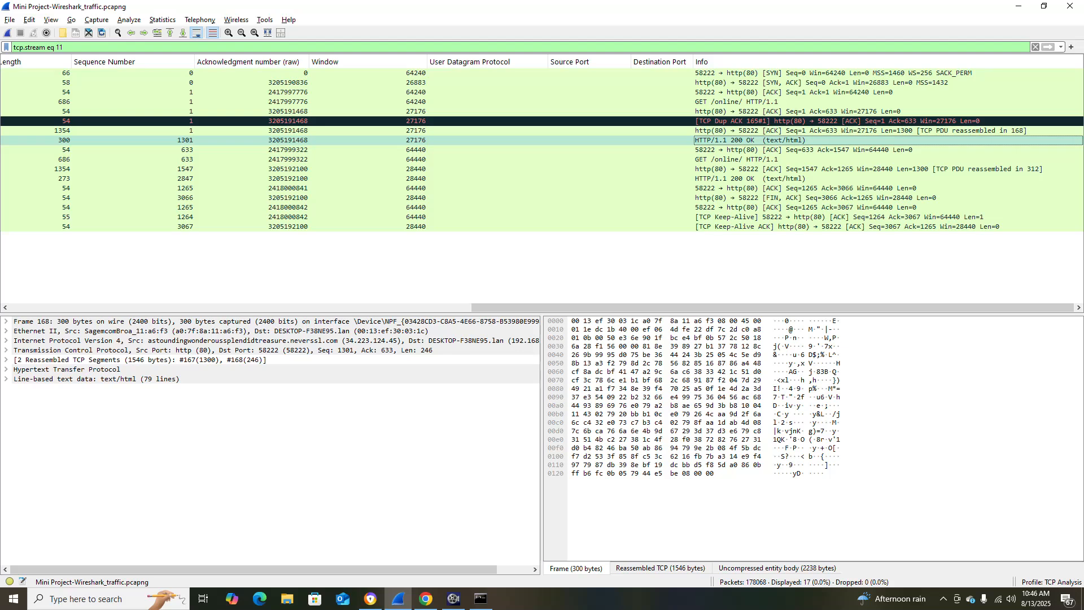
mouse_move(398, 599)
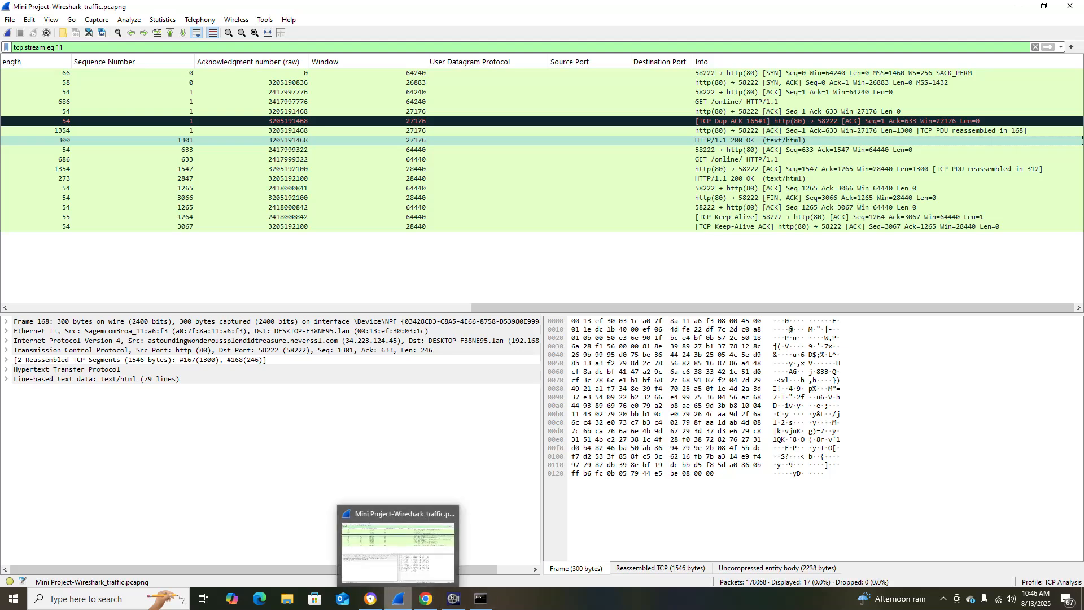
click(454, 599)
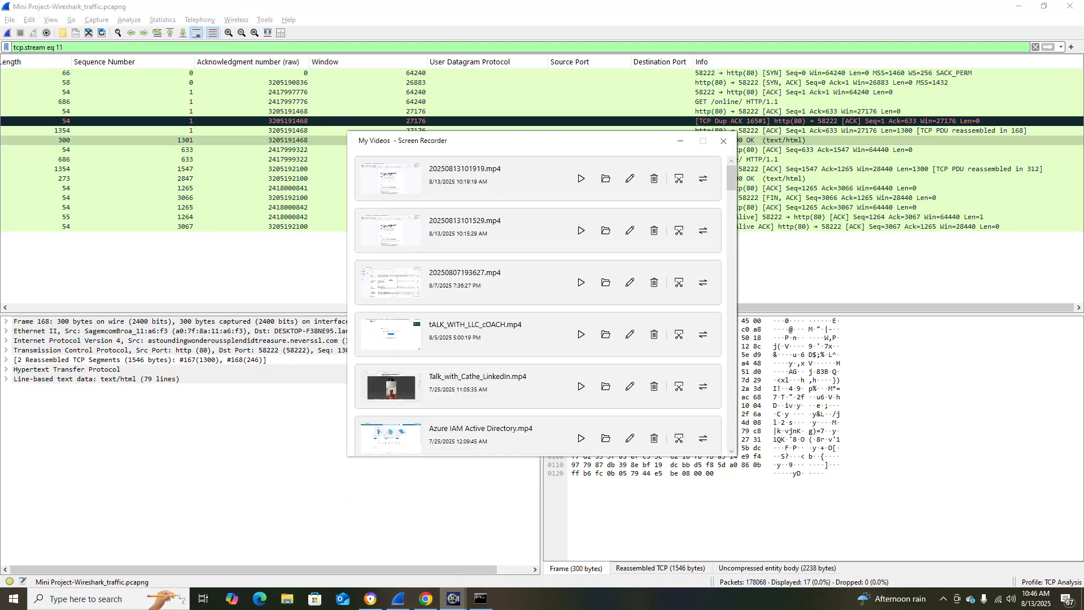
click(681, 140)
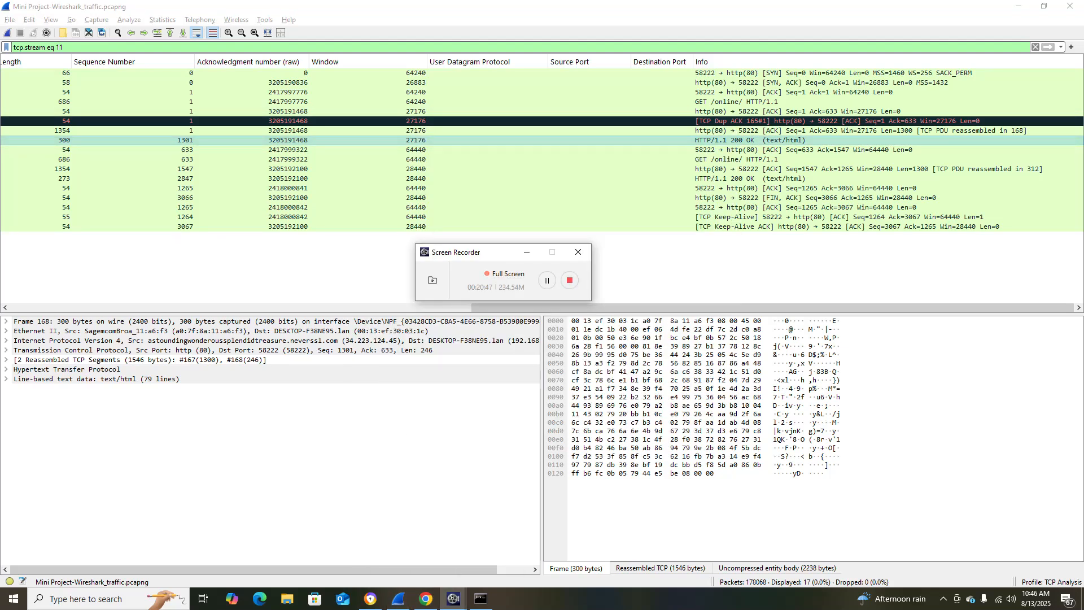